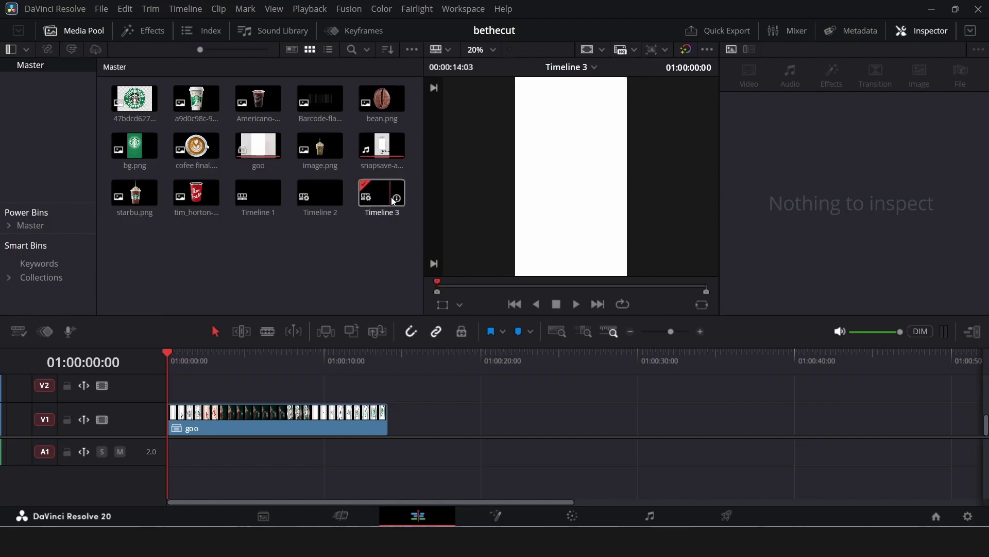
Add a Fusion Composition on V2 above the start of the goo clip and open it on the Fusion page.
{"action": "mouse_move", "coordinate": [393, 198]}
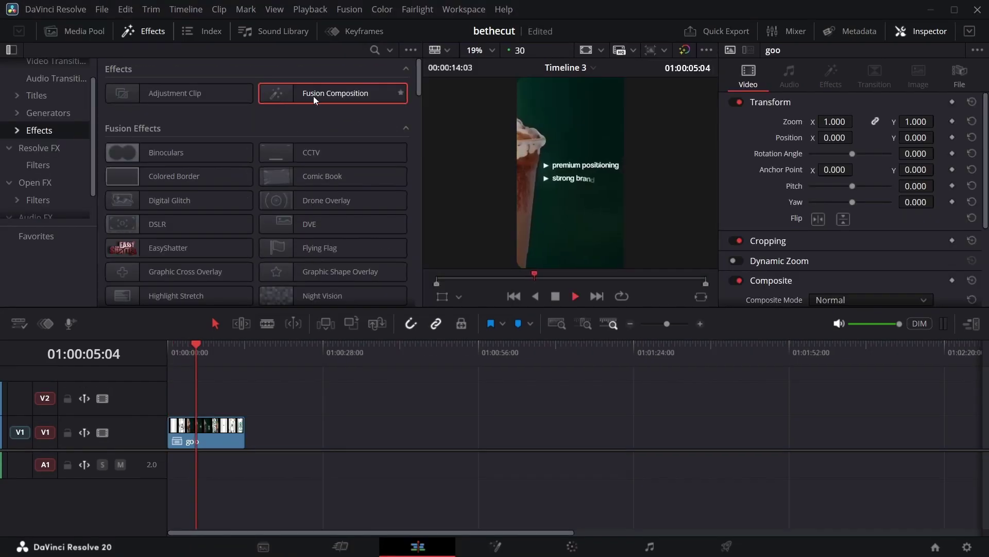
{"action": "left_click_drag", "start_coordinate": [316, 98], "coordinate": [210, 397]}
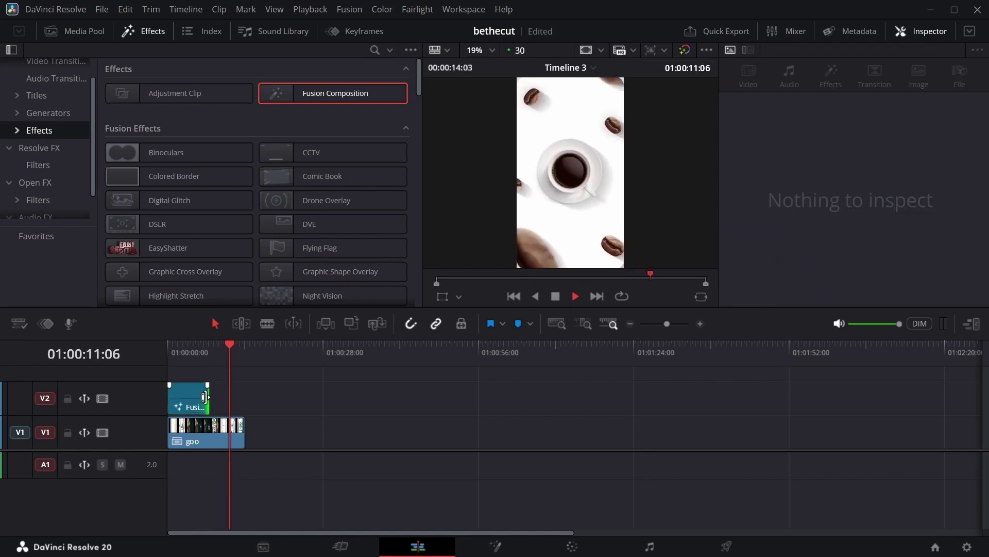
{"action": "left_click", "coordinate": [192, 348]}
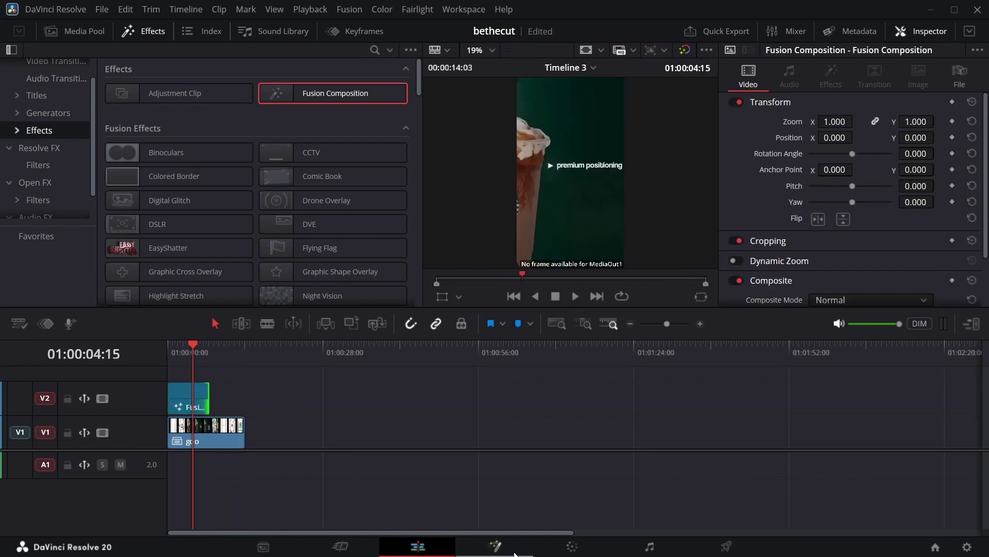
{"action": "left_click", "coordinate": [506, 547]}
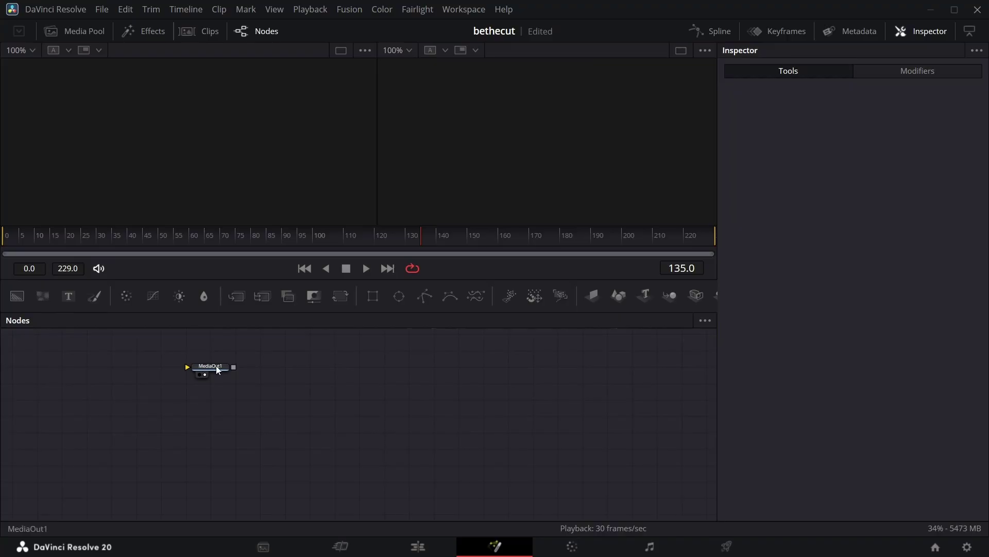
Move MediaOut1 away to make room, add a Background node and connect it to MediaOut1.
{"action": "left_click_drag", "start_coordinate": [215, 364], "coordinate": [550, 490]}
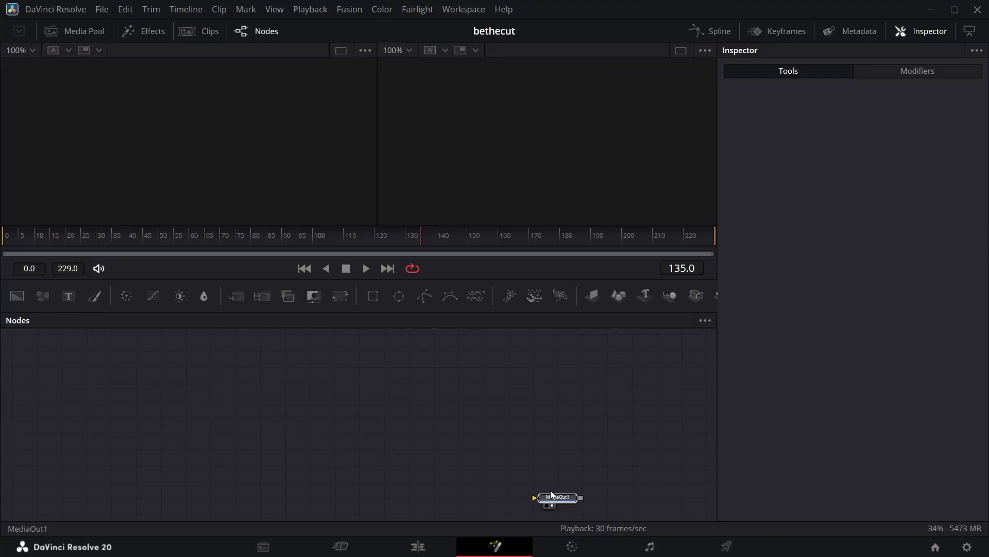
{"action": "left_click_drag", "start_coordinate": [16, 300], "coordinate": [51, 453]}
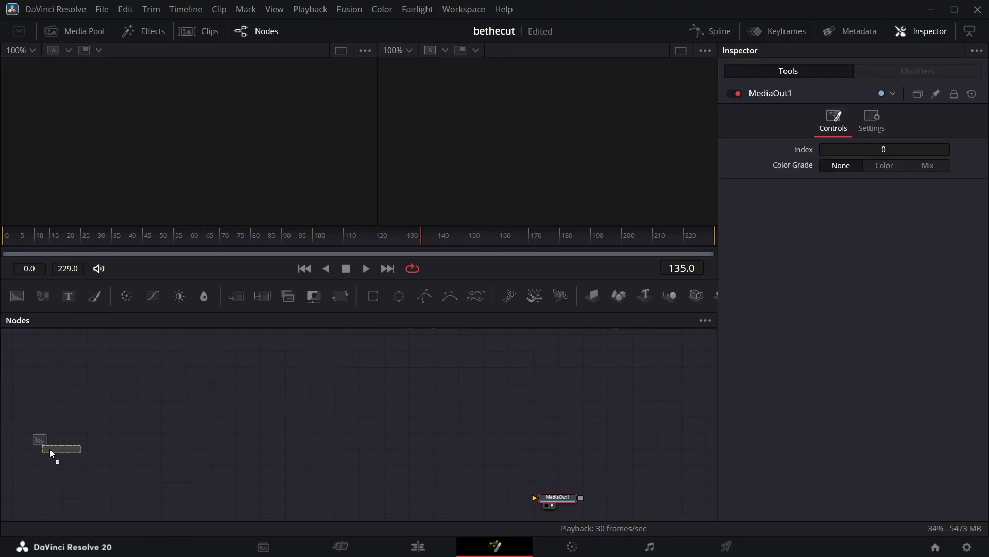
{"action": "left_click_drag", "start_coordinate": [55, 493], "coordinate": [543, 493]}
Add a Media In node above MediaOut1 and set its Media Source to Background.
{"action": "key", "text": "shift+space"}
{"action": "type", "text": "med"}
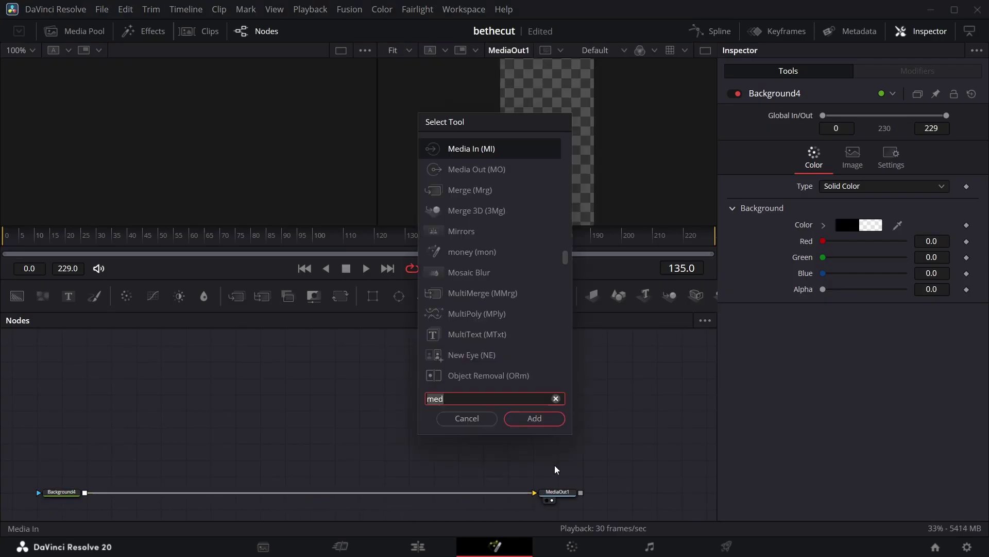
{"action": "key", "text": "Return"}
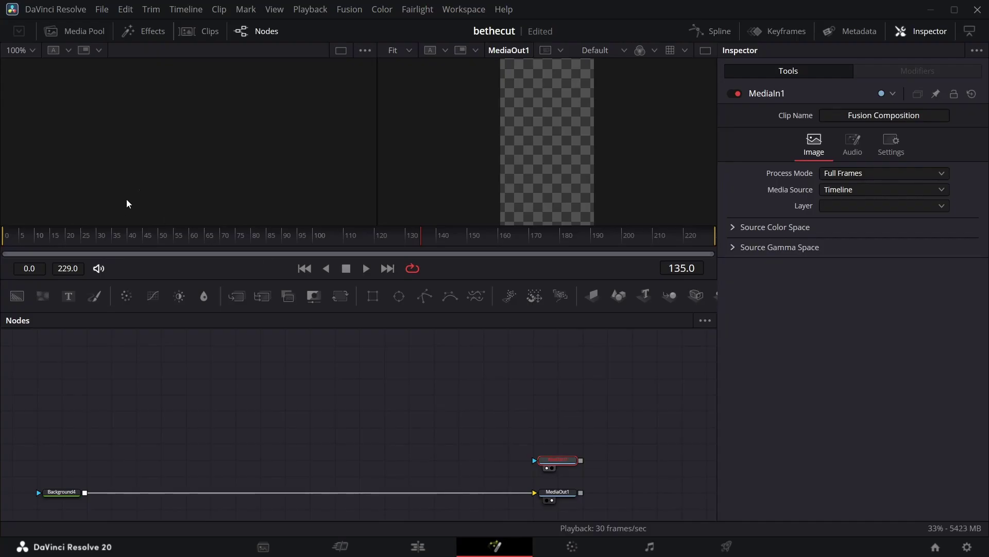
{"action": "left_click", "coordinate": [842, 189]}
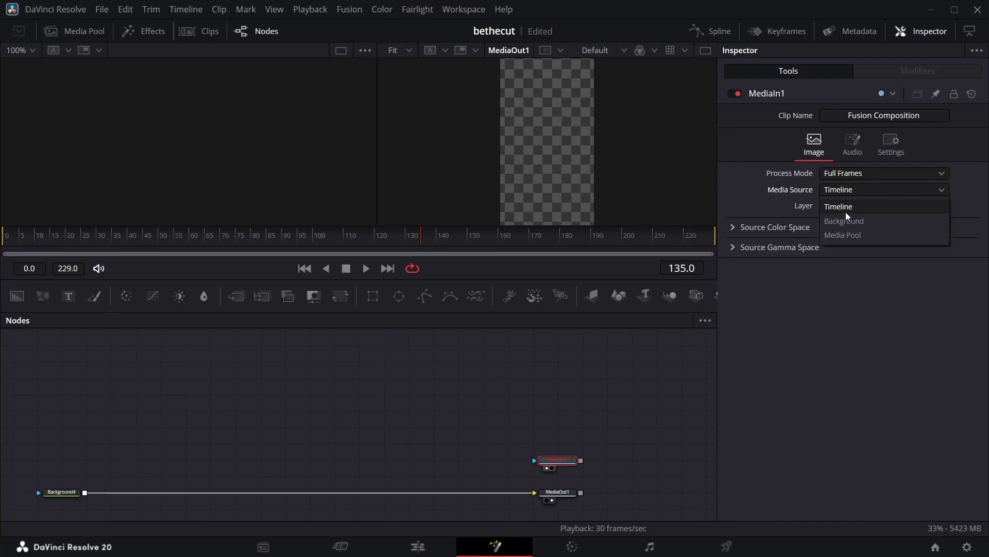
{"action": "left_click", "coordinate": [846, 220]}
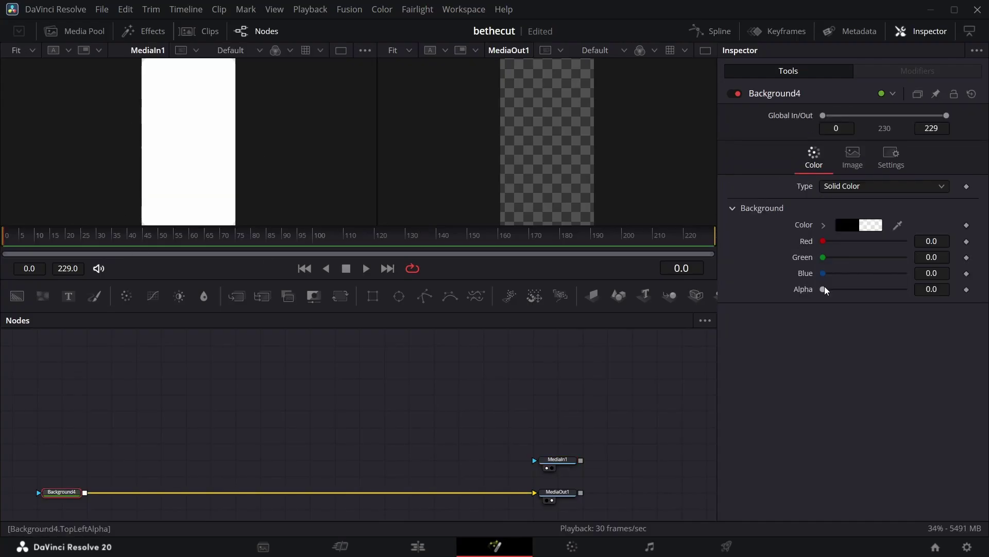
Set the Background node's alpha to 1.0 and sample its colour from the white of the reference video.
{"action": "left_click_drag", "start_coordinate": [823, 289], "coordinate": [935, 301]}
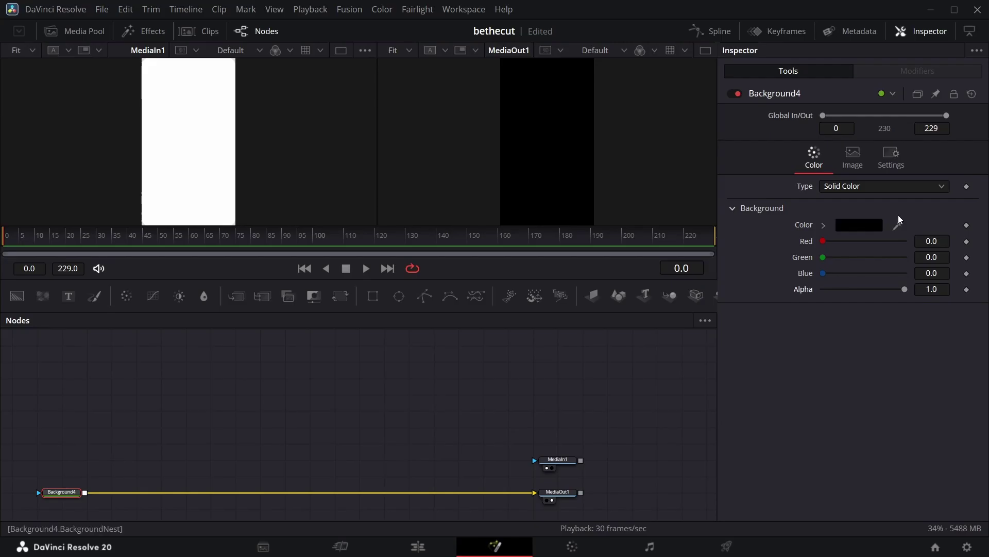
{"action": "left_click_drag", "start_coordinate": [898, 225], "coordinate": [197, 196]}
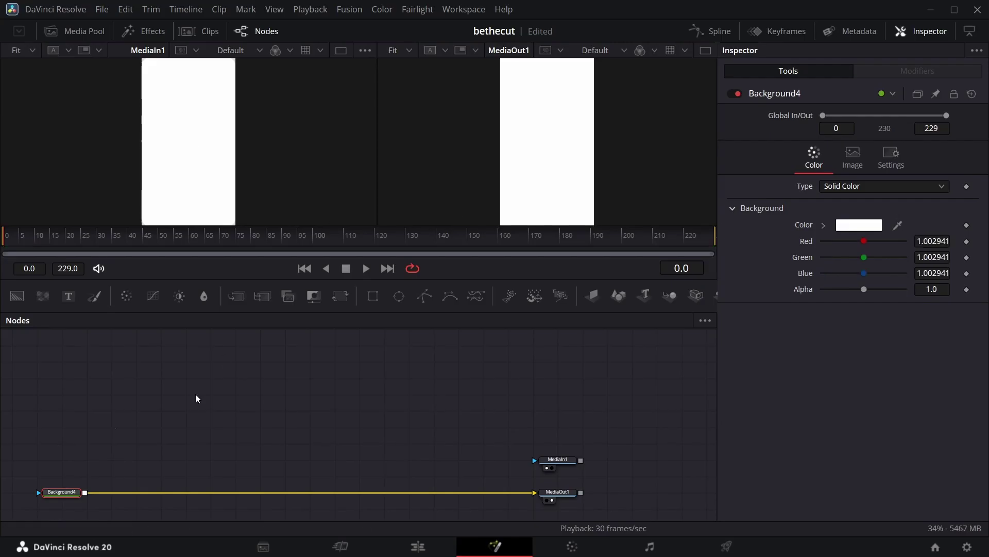
{"action": "left_click", "coordinate": [39, 405]}
Go to frame 45 and bring starbu.png from the media pool into the node graph as a node named coffe.
{"action": "left_click_drag", "start_coordinate": [8, 238], "coordinate": [143, 245]}
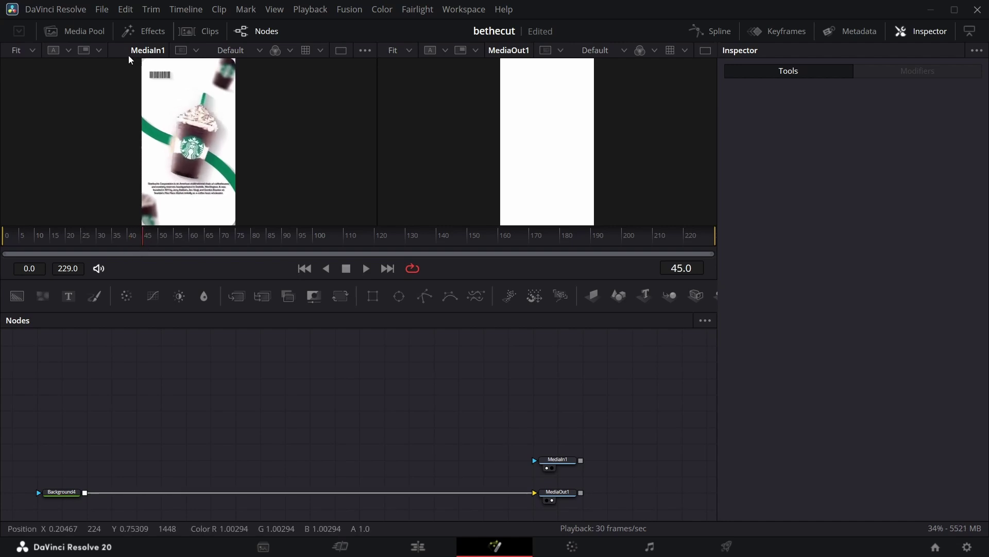
{"action": "left_click", "coordinate": [75, 31]}
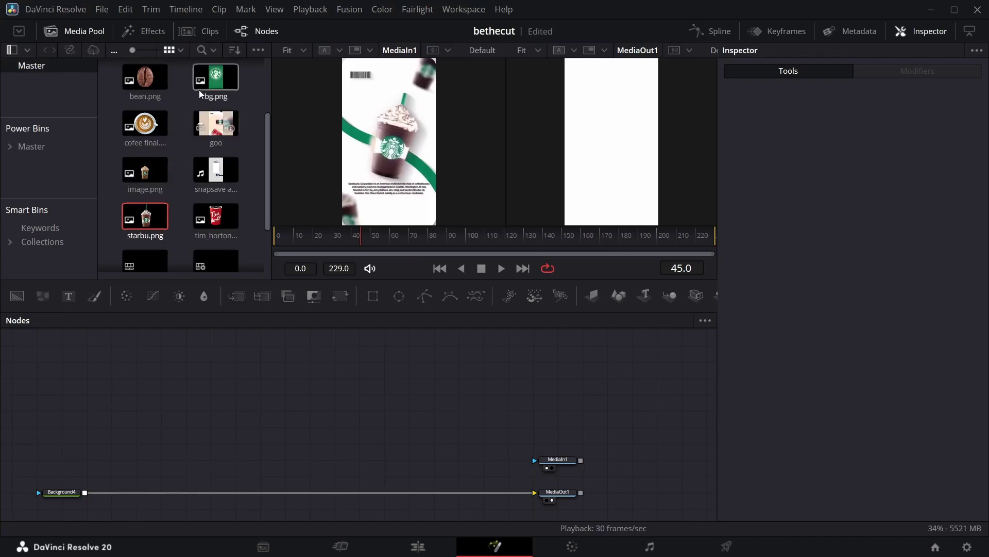
{"action": "left_click_drag", "start_coordinate": [163, 369], "coordinate": [162, 366]}
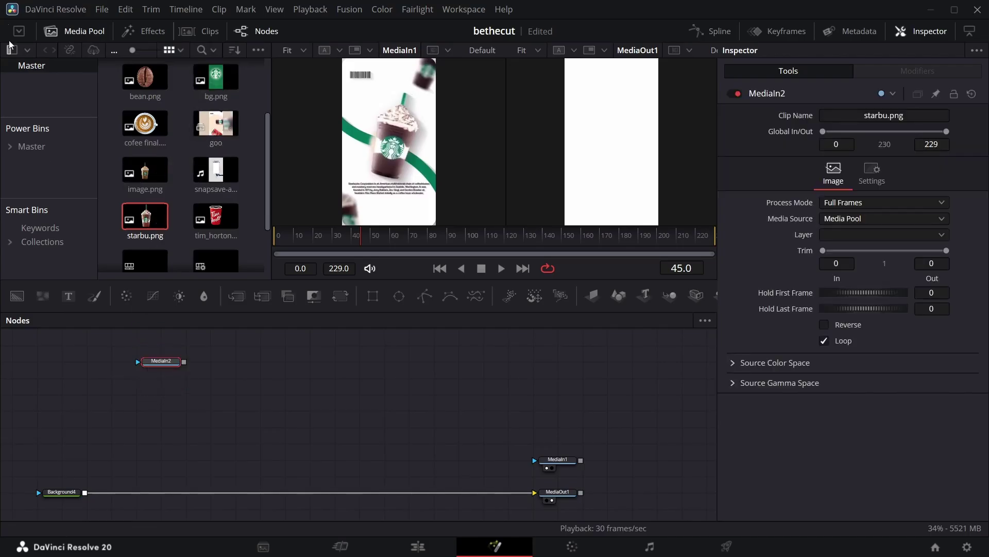
{"action": "left_click", "coordinate": [69, 31]}
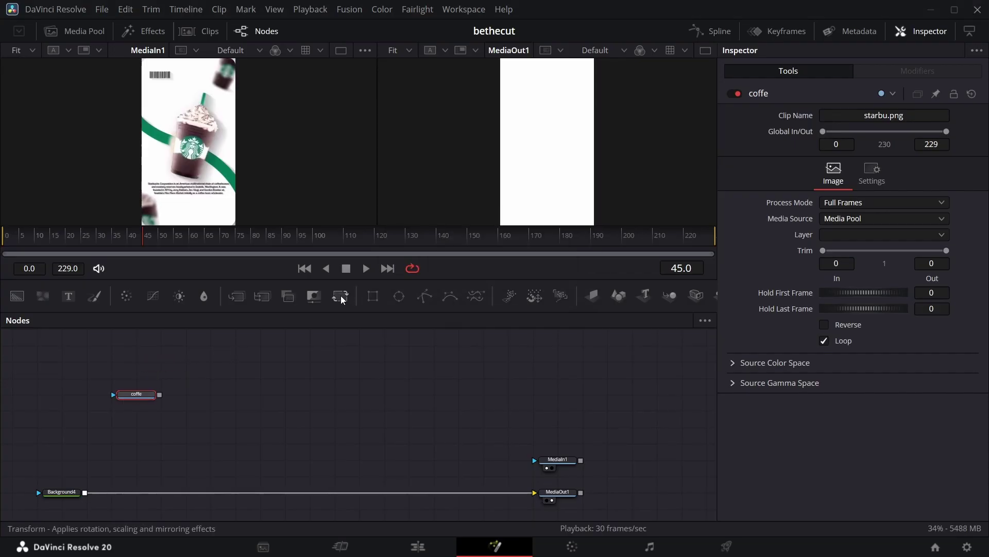
Chain a Transform and an ImagePlane3D after the coffe node, and feed them with a Camera3D into a Merge3D.
{"action": "left_click", "coordinate": [341, 296]}
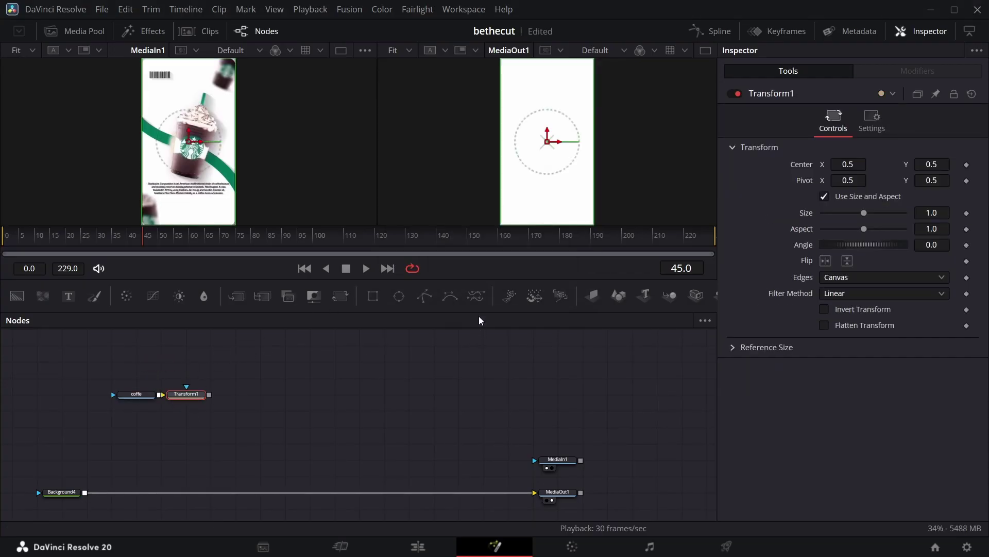
{"action": "left_click", "coordinate": [592, 296]}
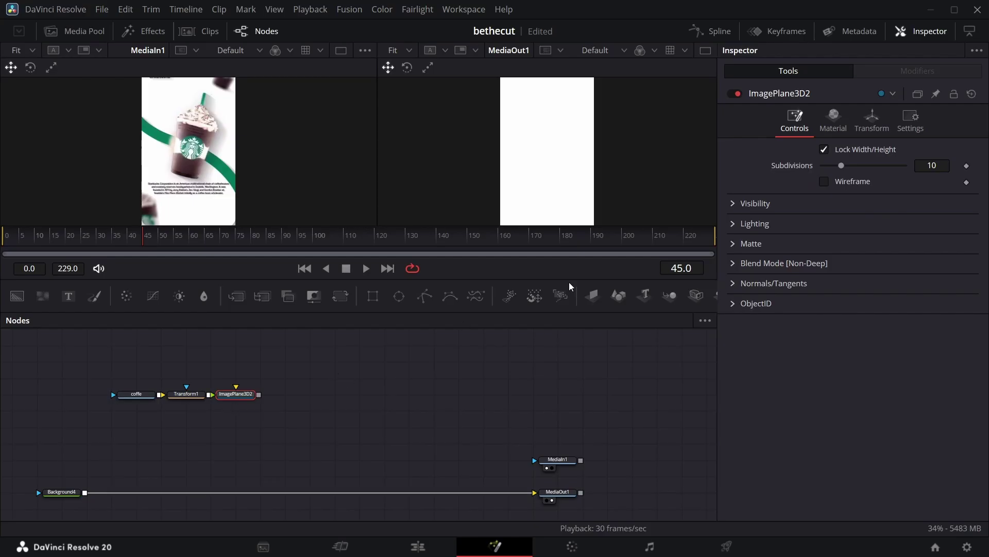
{"action": "left_click", "coordinate": [710, 297]}
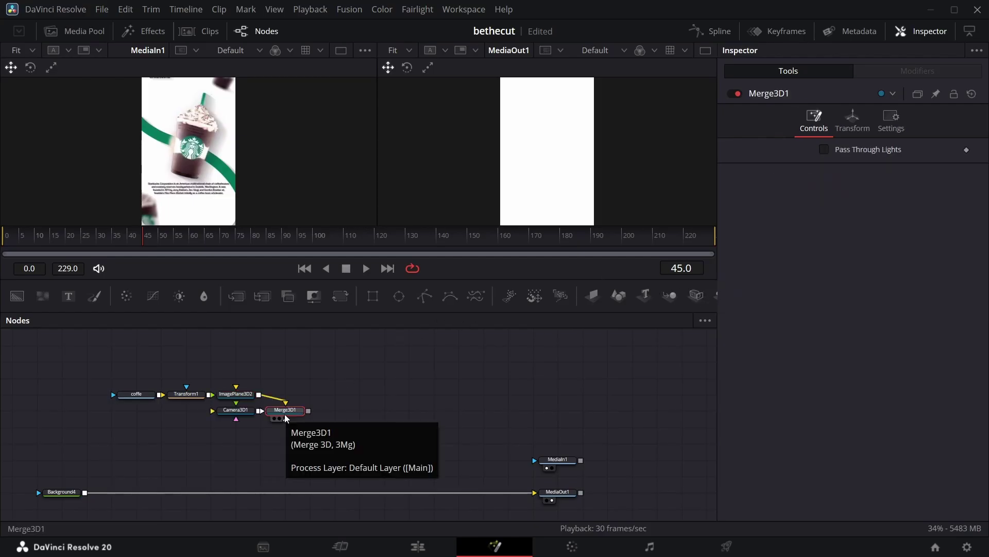
Add a Renderer 3D after Merge3D1 and merge its output over the Background node.
{"action": "key", "text": "shift+space"}
{"action": "type", "text": "medre"}
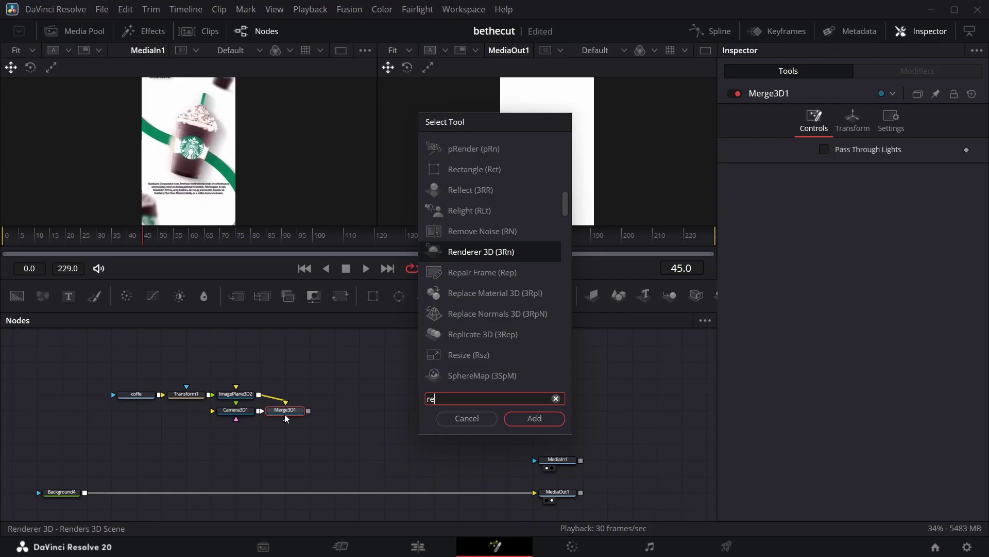
{"action": "key", "text": "Return"}
{"action": "left_click_drag", "start_coordinate": [308, 443], "coordinate": [87, 494]}
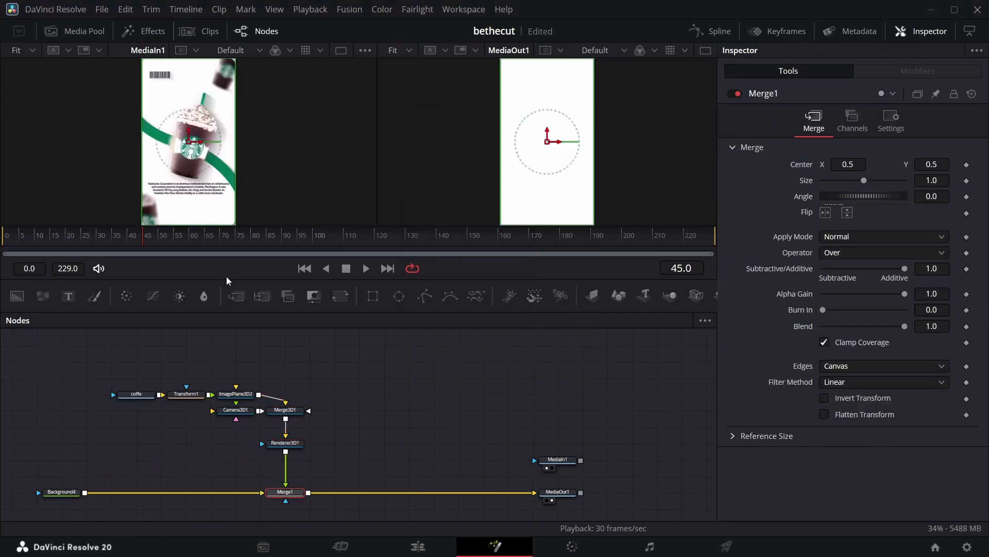
Set Camera3D1's Z translation to 6.45 so the cup is framed on the white background.
{"action": "left_click", "coordinate": [243, 411]}
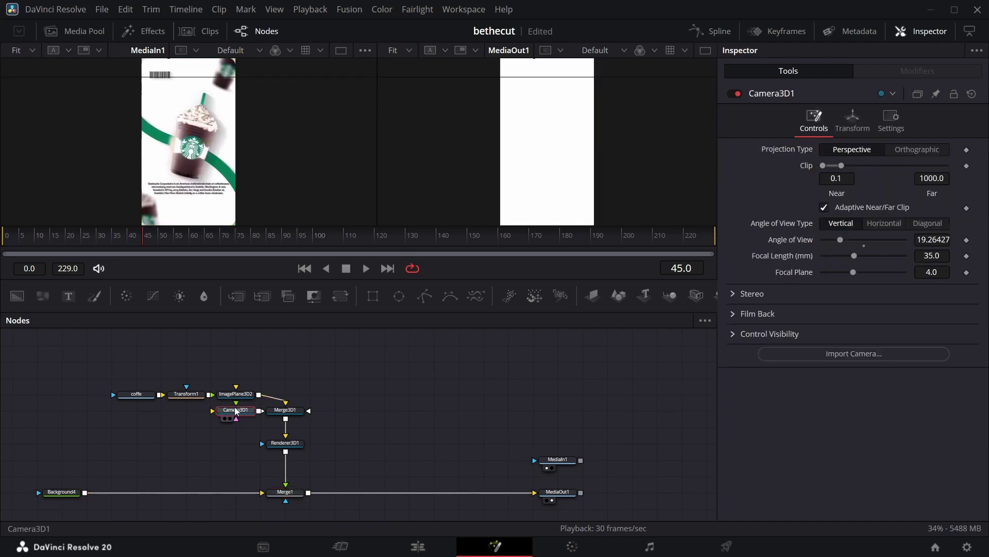
{"action": "left_click", "coordinate": [852, 121]}
{"action": "left_click_drag", "start_coordinate": [925, 197], "coordinate": [986, 175]}
{"action": "mouse_move", "coordinate": [825, 166]}
{"action": "left_mouse_down"}
{"action": "mouse_move", "coordinate": [839, 166]}
{"action": "mouse_move", "coordinate": [811, 166]}
{"action": "left_mouse_up"}
{"action": "left_click_drag", "start_coordinate": [907, 164], "coordinate": [902, 165]}
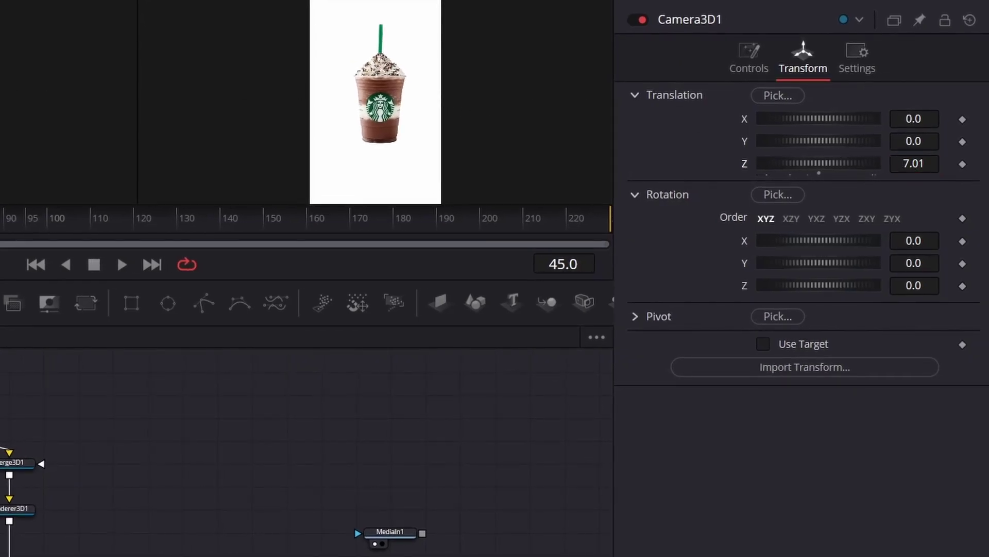
{"action": "left_click_drag", "start_coordinate": [913, 163], "coordinate": [884, 163]}
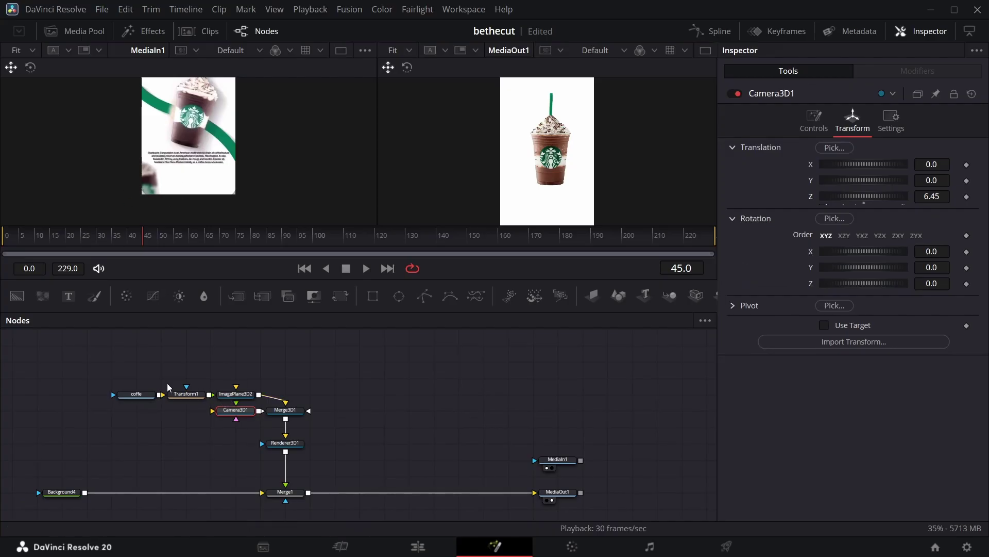
Add the barcode image above the shifted coffee nodes, with its own ImagePlane3D connected to Merge3D1.
{"action": "left_click_drag", "start_coordinate": [121, 375], "coordinate": [243, 397]}
{"action": "left_click_drag", "start_coordinate": [235, 394], "coordinate": [186, 394]}
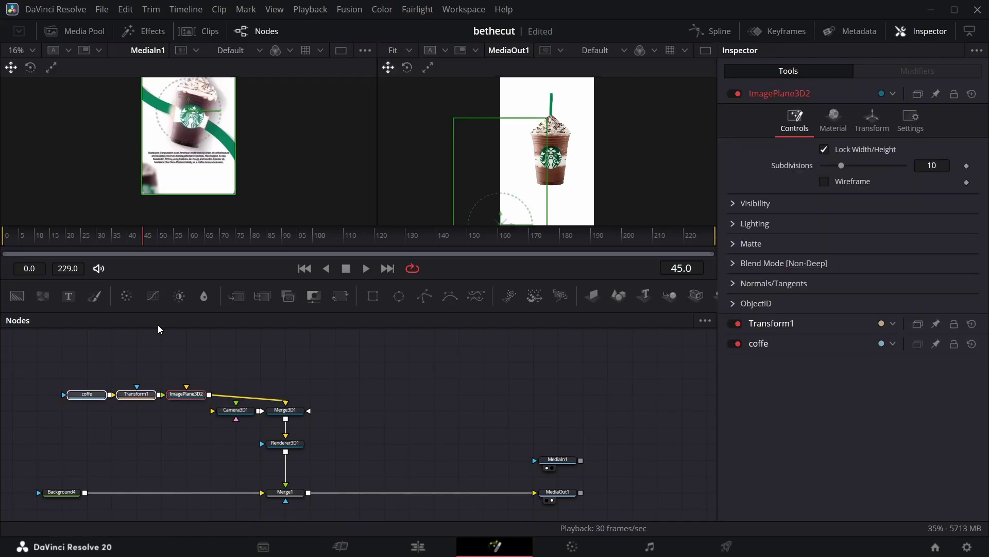
{"action": "left_click", "coordinate": [85, 31]}
{"action": "scroll", "coordinate": [188, 152], "scroll_direction": "down", "scroll_amount": 1}
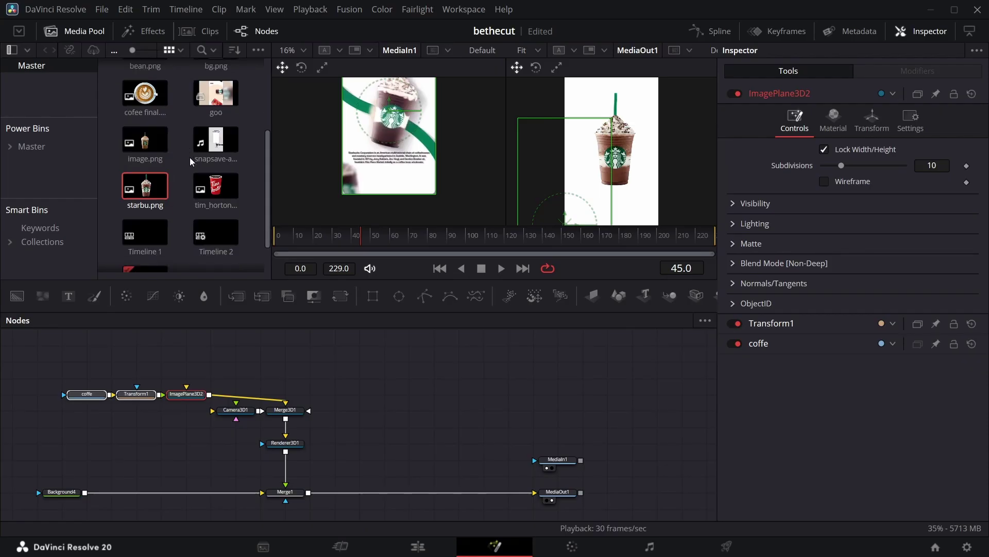
{"action": "scroll", "coordinate": [173, 200], "scroll_direction": "up", "scroll_amount": 4}
{"action": "left_click_drag", "start_coordinate": [215, 127], "coordinate": [112, 353]}
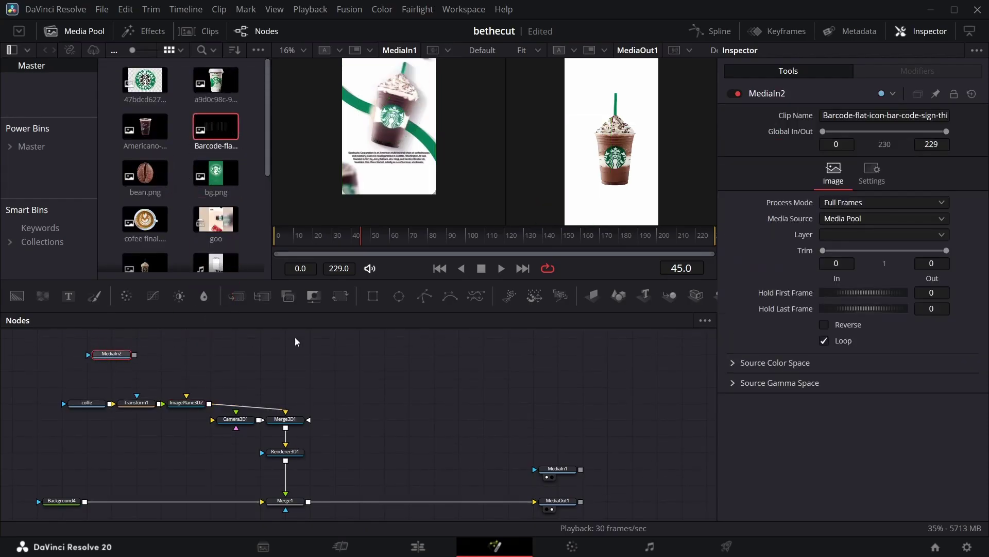
{"action": "left_click", "coordinate": [593, 295]}
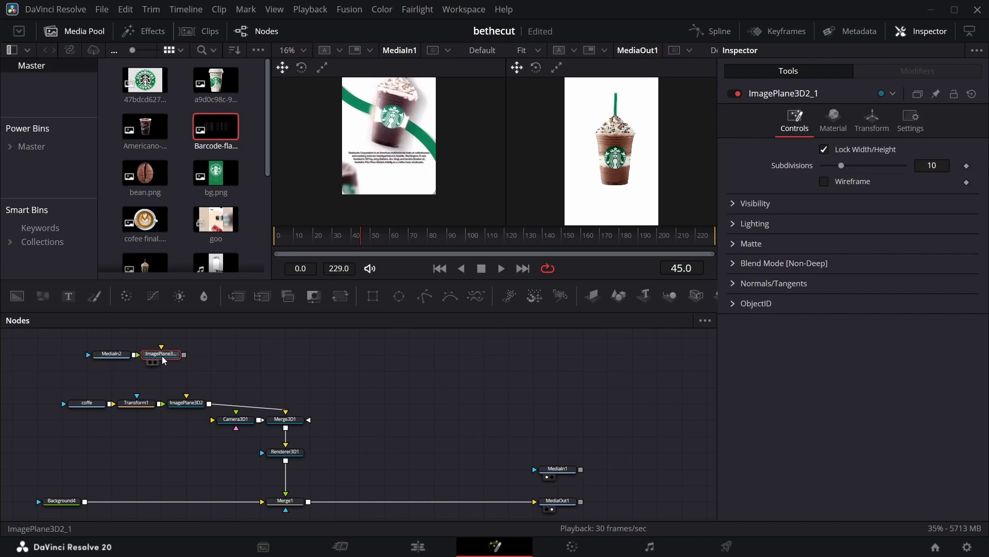
{"action": "left_click_drag", "start_coordinate": [189, 359], "coordinate": [295, 411]}
Rename the barcode image's MediaIn2 node to barcod.
{"action": "left_click", "coordinate": [116, 354]}
{"action": "key", "text": "F2"}
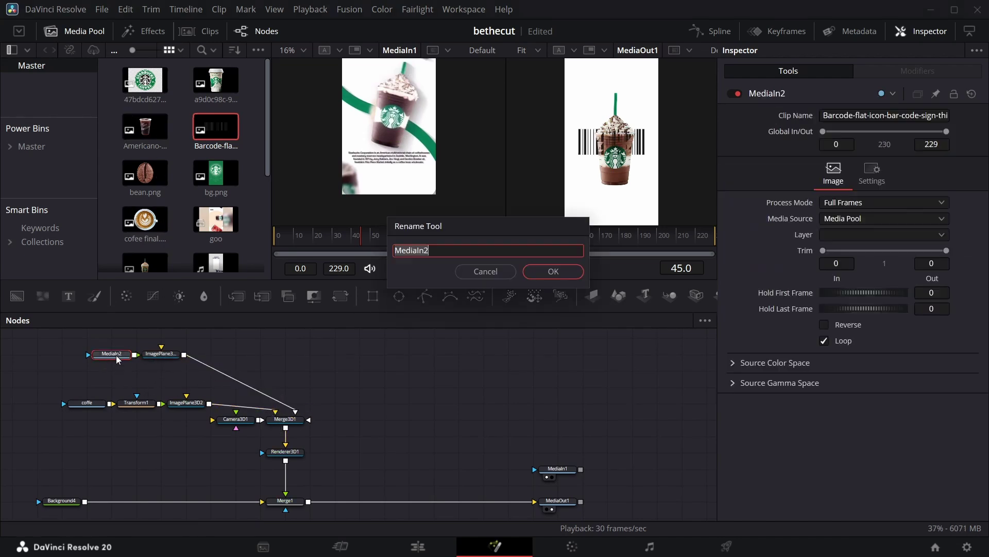
{"action": "type", "text": "ba"}
{"action": "type", "text": "r"}
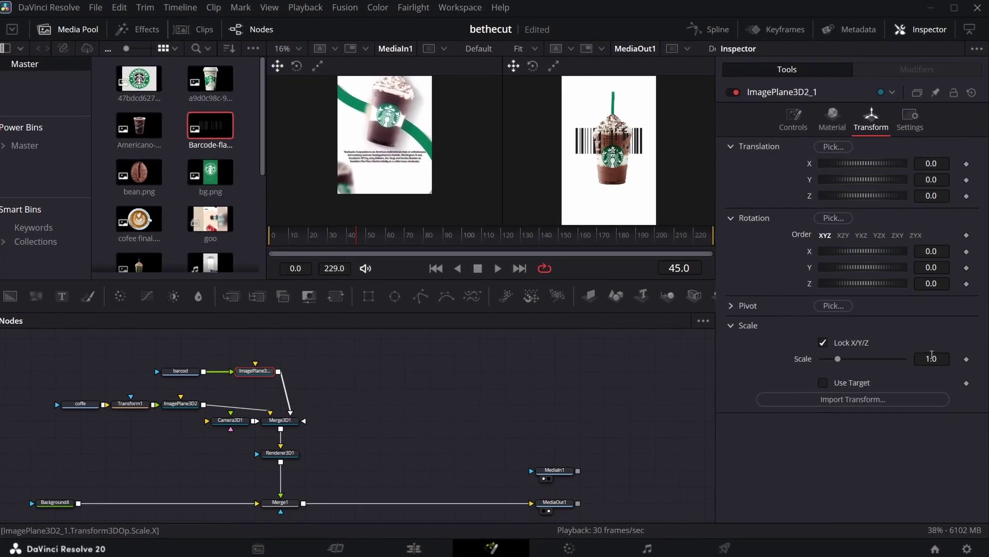
Scale the barcode's image plane to 0.334 and position it in the frame's upper-left corner, at X about -0.43 and Z about -0.74.
{"action": "left_click_drag", "start_coordinate": [933, 355], "coordinate": [902, 364]}
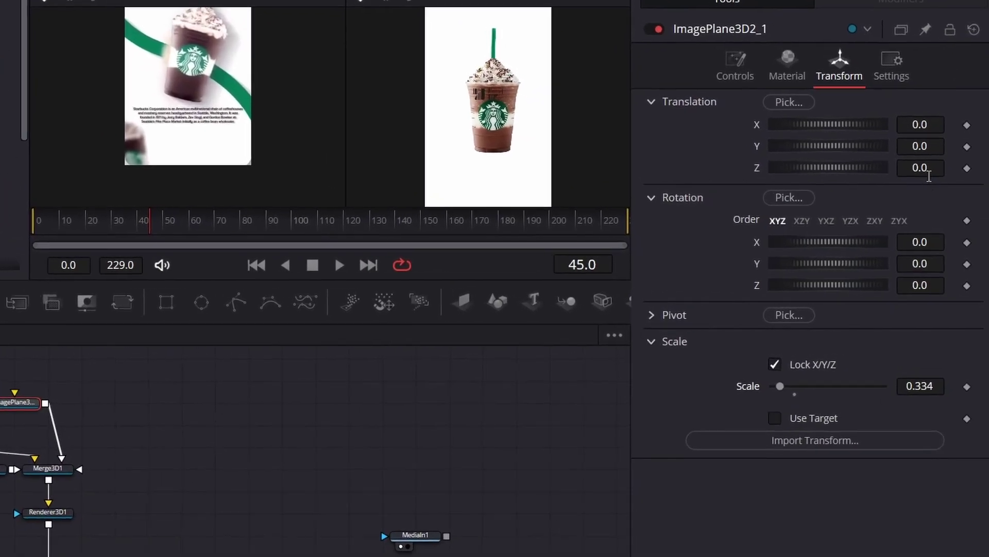
{"action": "left_click_drag", "start_coordinate": [929, 177], "coordinate": [912, 143]}
{"action": "left_click_drag", "start_coordinate": [906, 136], "coordinate": [931, 118]}
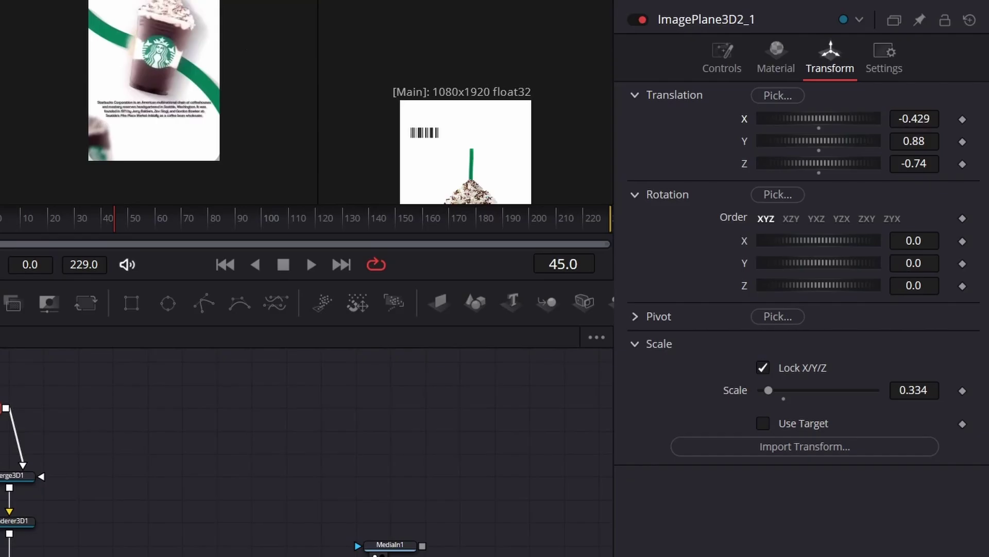
{"action": "scroll", "coordinate": [181, 85], "scroll_direction": "up", "scroll_amount": 3}
{"action": "left_click_drag", "start_coordinate": [915, 140], "coordinate": [929, 140]}
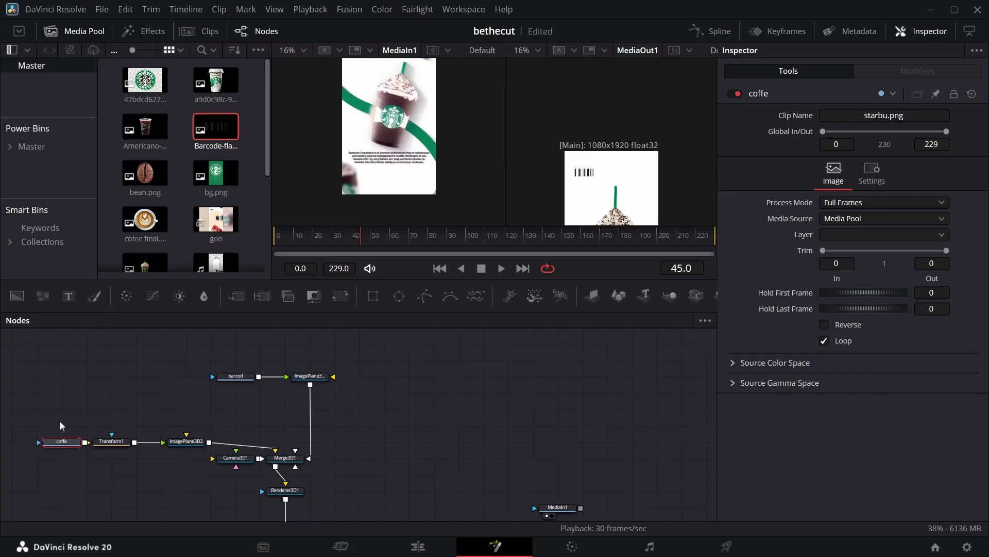
Paste a copy of the coffe node and chain it through a Gaussian Blur and its own ImagePlane3D into Merge3D1.
{"action": "key", "text": "ctrl+v"}
{"action": "key", "text": "shift+space"}
{"action": "type", "text": "re"}
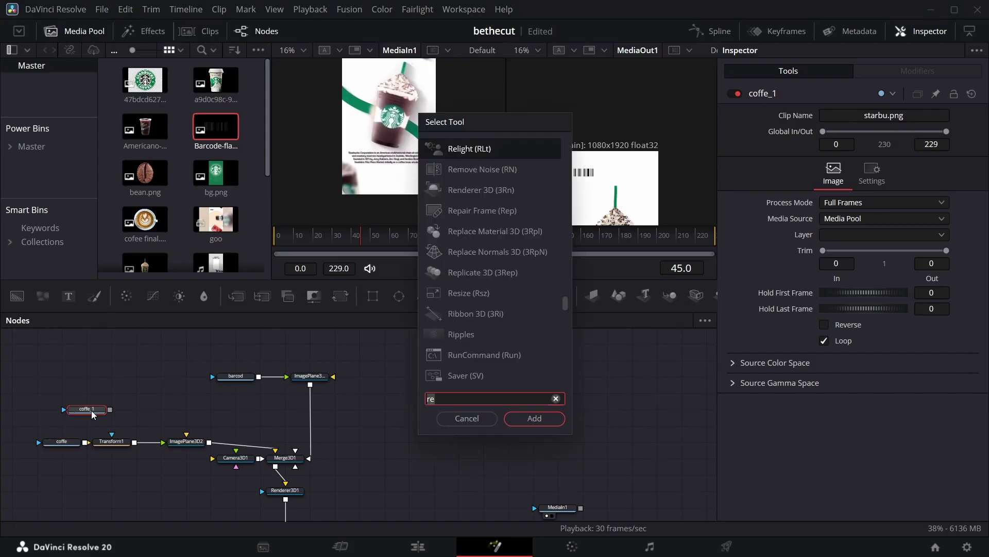
{"action": "key", "text": "BackSpace"}
{"action": "key", "text": "BackSpace"}
{"action": "type", "text": "gaus"}
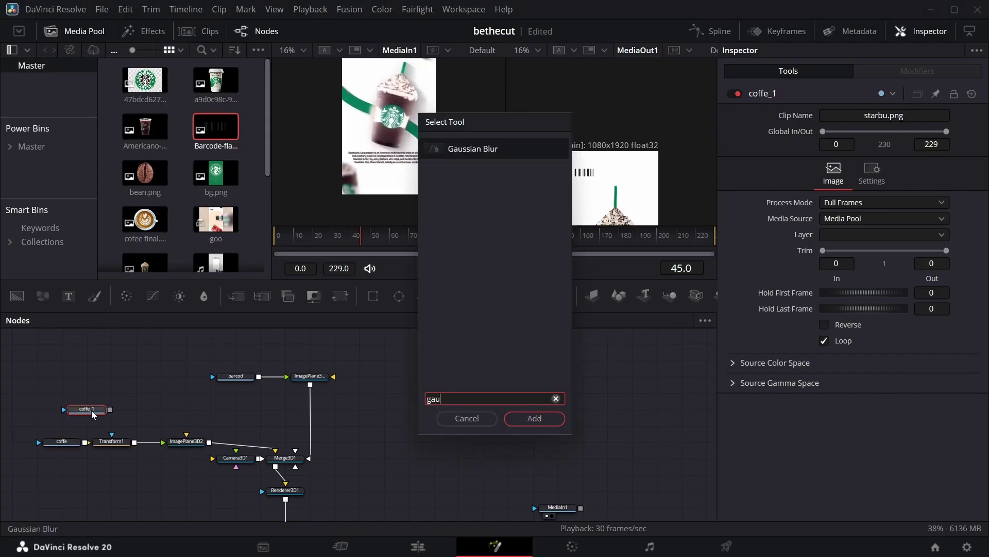
{"action": "key", "text": "Return"}
{"action": "left_click", "coordinate": [600, 297]}
{"action": "left_click_drag", "start_coordinate": [210, 409], "coordinate": [287, 458]}
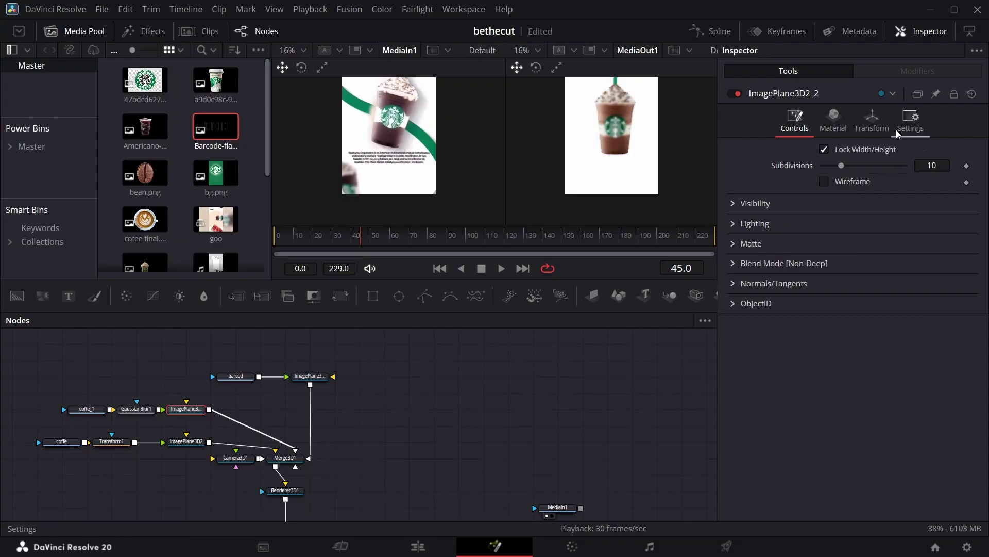
Place the blurred cup in the frame's lower-left corner: translation X -0.655, Y -1.076, Z -1.28, Z rotation 33.7 and scale 0.679.
{"action": "left_click", "coordinate": [871, 118]}
{"action": "mouse_move", "coordinate": [932, 359]}
{"action": "left_mouse_down"}
{"action": "mouse_move", "coordinate": [887, 358]}
{"action": "mouse_move", "coordinate": [927, 364]}
{"action": "left_mouse_up"}
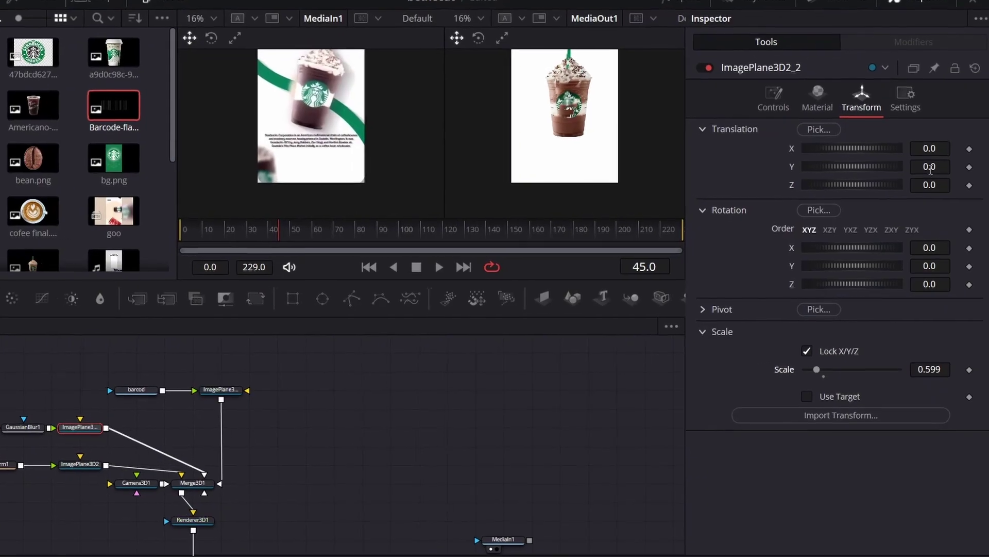
{"action": "left_click_drag", "start_coordinate": [930, 190], "coordinate": [899, 178]}
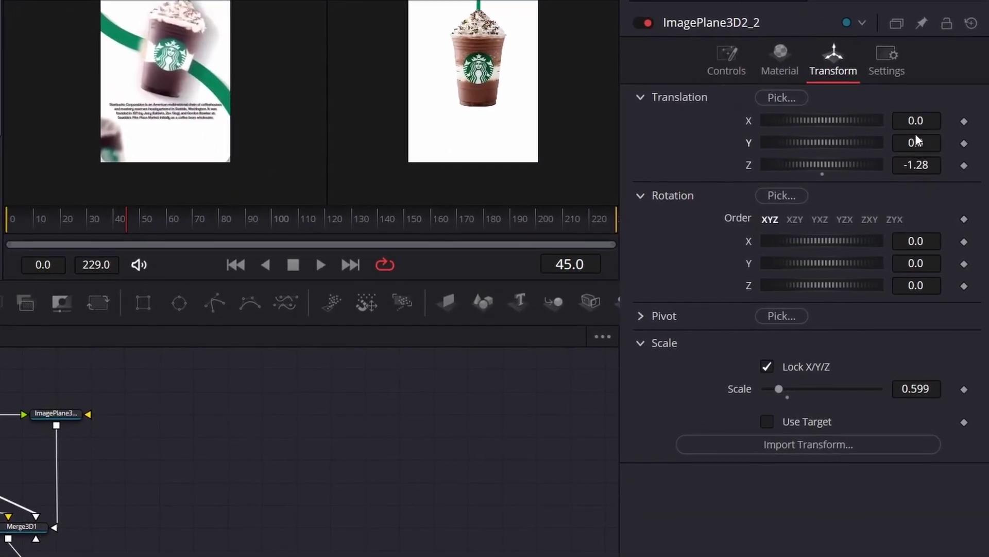
{"action": "left_click_drag", "start_coordinate": [933, 147], "coordinate": [907, 142]}
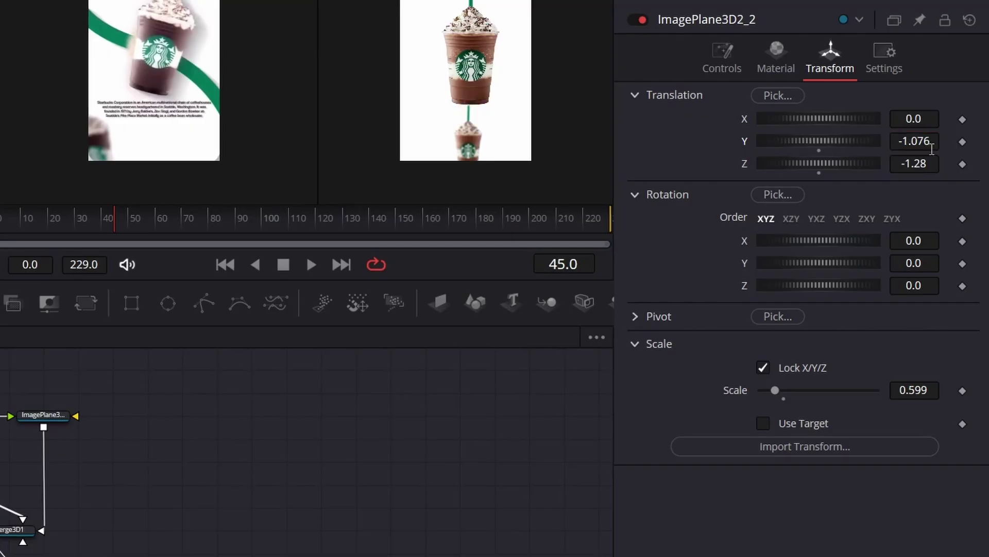
{"action": "left_click_drag", "start_coordinate": [913, 285], "coordinate": [966, 285]}
{"action": "left_click_drag", "start_coordinate": [913, 390], "coordinate": [927, 390]}
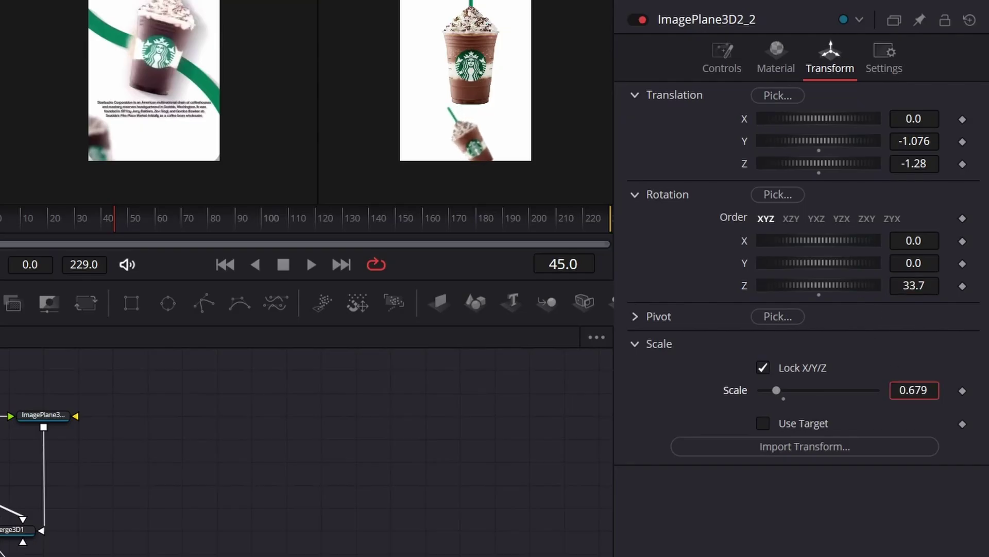
{"action": "left_click_drag", "start_coordinate": [925, 122], "coordinate": [891, 122]}
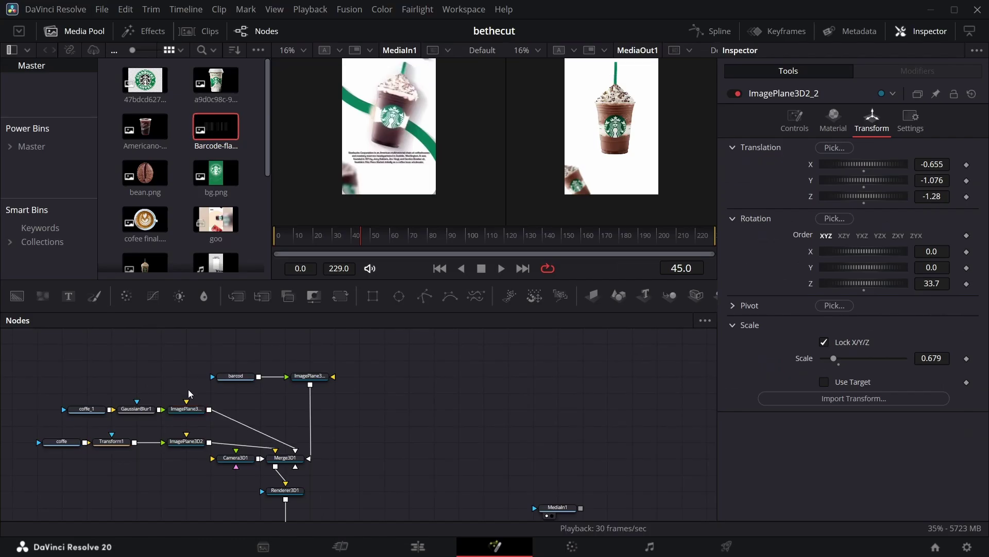
Duplicate the blurred cup's image plane, feed it from GaussianBlur1 and connect it to Merge3D1.
{"action": "key", "text": "ctrl+v"}
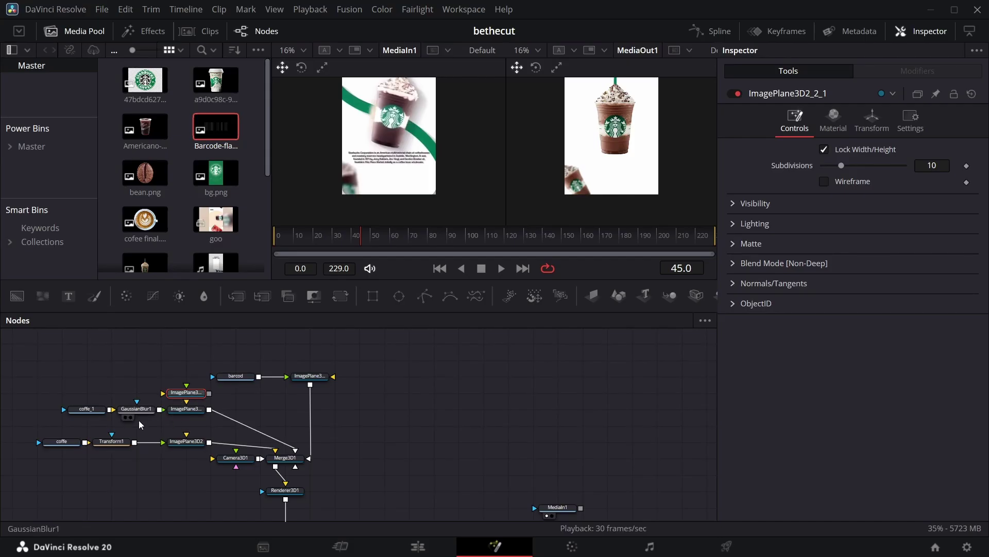
{"action": "left_click_drag", "start_coordinate": [135, 409], "coordinate": [227, 415]}
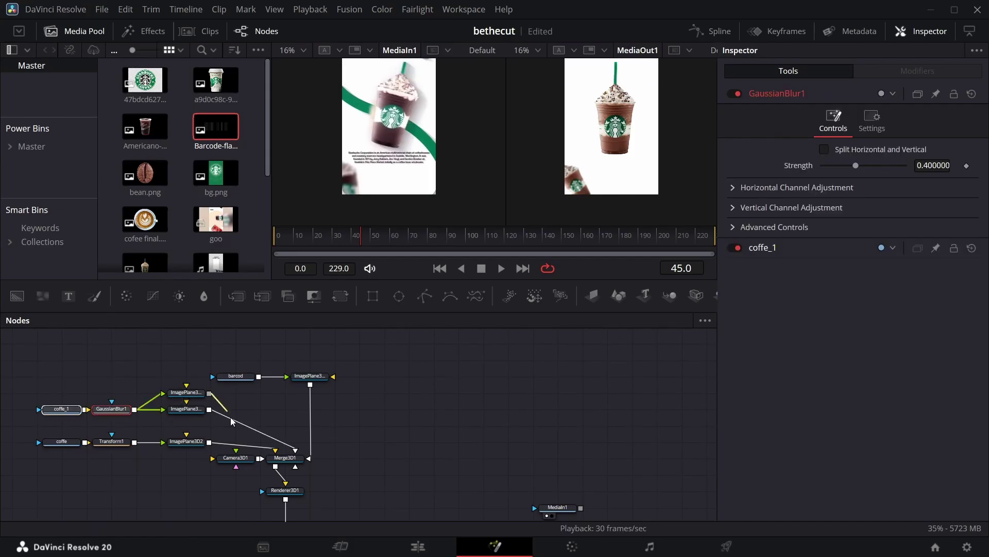
{"action": "left_click_drag", "start_coordinate": [278, 451], "coordinate": [282, 455]}
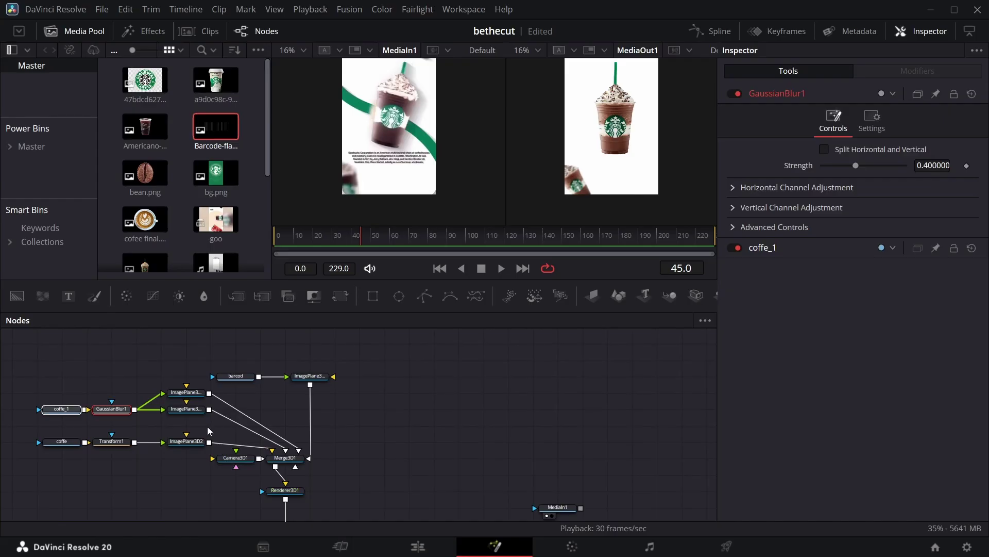
Move the duplicate blurred cup to the frame's upper-right corner with translation X 0.66, Y 1.232 and Z rotation -33.8.
{"action": "left_click", "coordinate": [186, 392]}
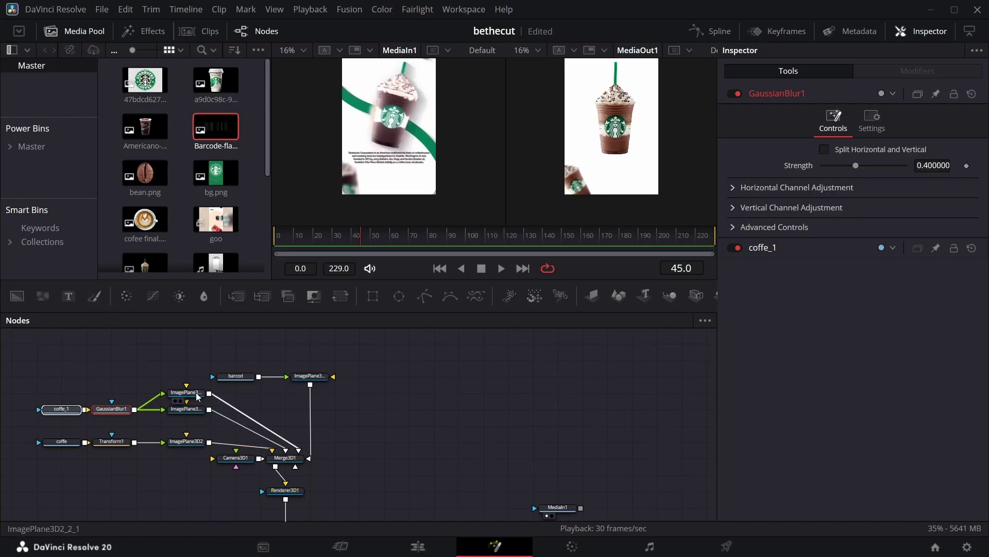
{"action": "left_click", "coordinate": [872, 120]}
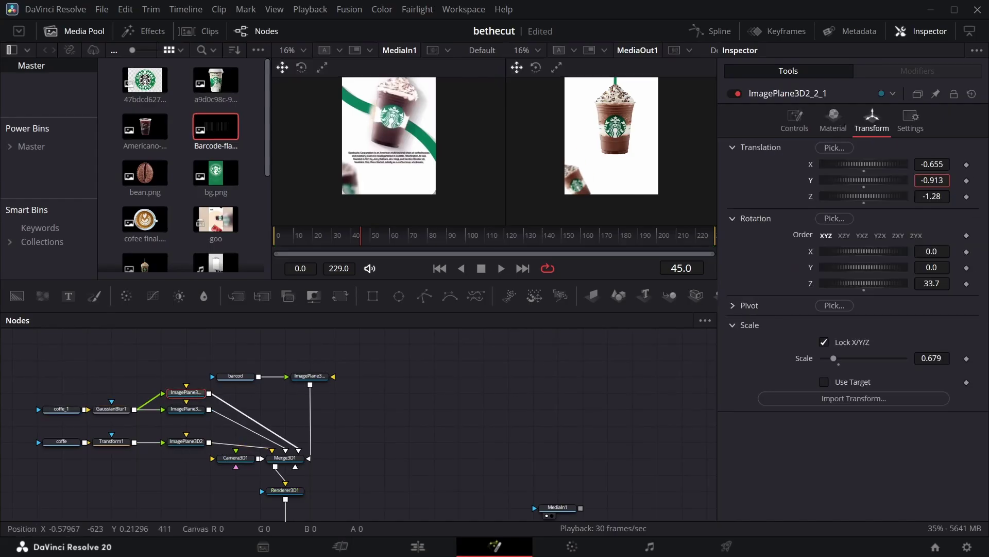
{"action": "left_click_drag", "start_coordinate": [863, 180], "coordinate": [897, 179]}
{"action": "left_click_drag", "start_coordinate": [871, 283], "coordinate": [841, 283]}
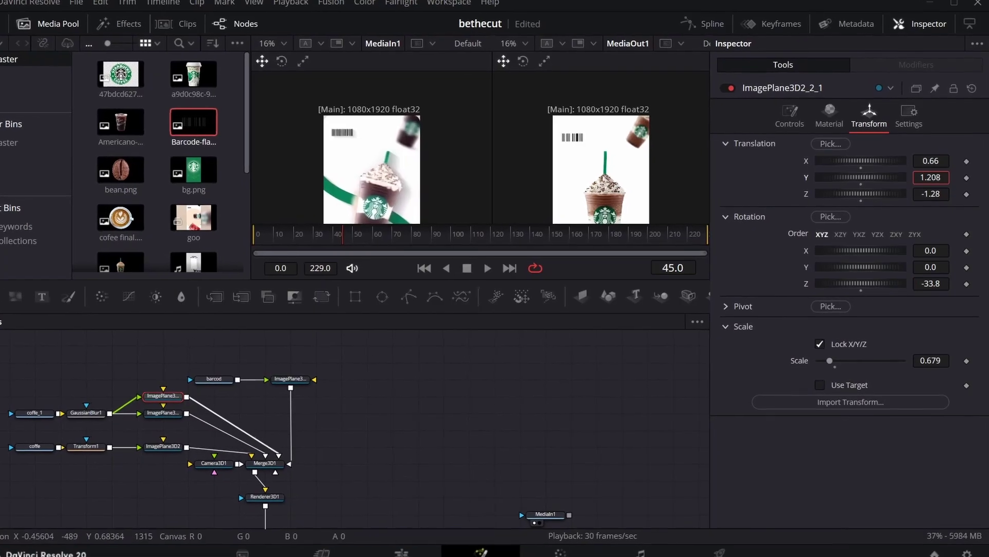
{"action": "left_click_drag", "start_coordinate": [862, 179], "coordinate": [876, 179]}
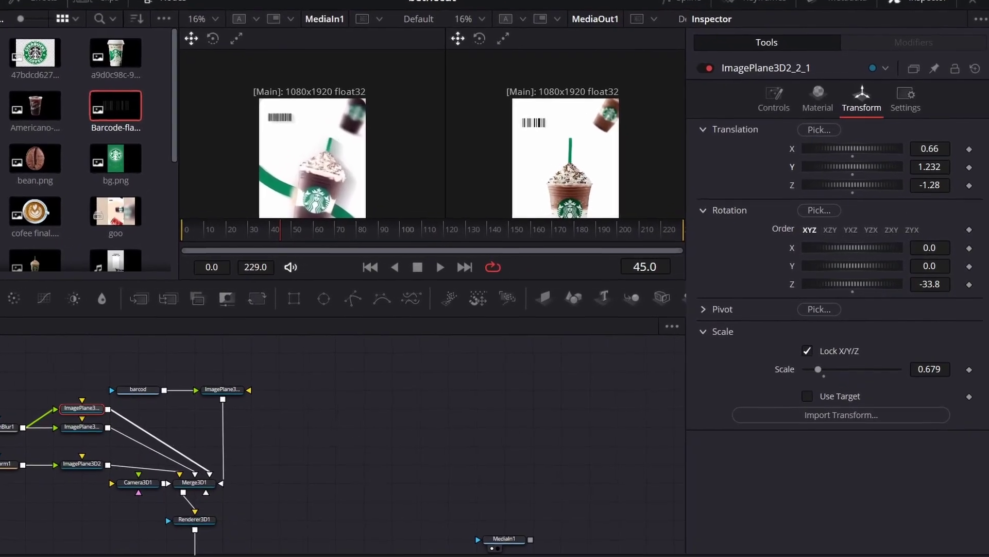
Increase the Gaussian blur strength so both corner cups look more out of focus.
{"action": "left_click", "coordinate": [28, 422]}
{"action": "mouse_move", "coordinate": [832, 136]}
{"action": "left_mouse_down"}
{"action": "mouse_move", "coordinate": [853, 137]}
{"action": "mouse_move", "coordinate": [835, 124]}
{"action": "left_mouse_up"}
{"action": "scroll", "coordinate": [442, 139], "scroll_direction": "down", "scroll_amount": 3}
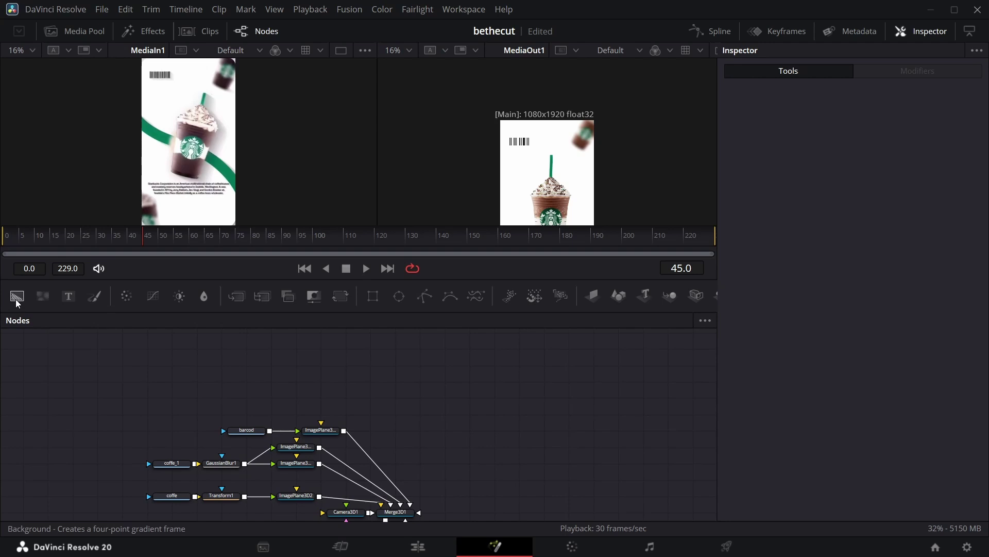
Add two Background nodes above the barcode branch, join them with a Merge and mask the foreground one with a polygon.
{"action": "left_click_drag", "start_coordinate": [17, 296], "coordinate": [215, 376]}
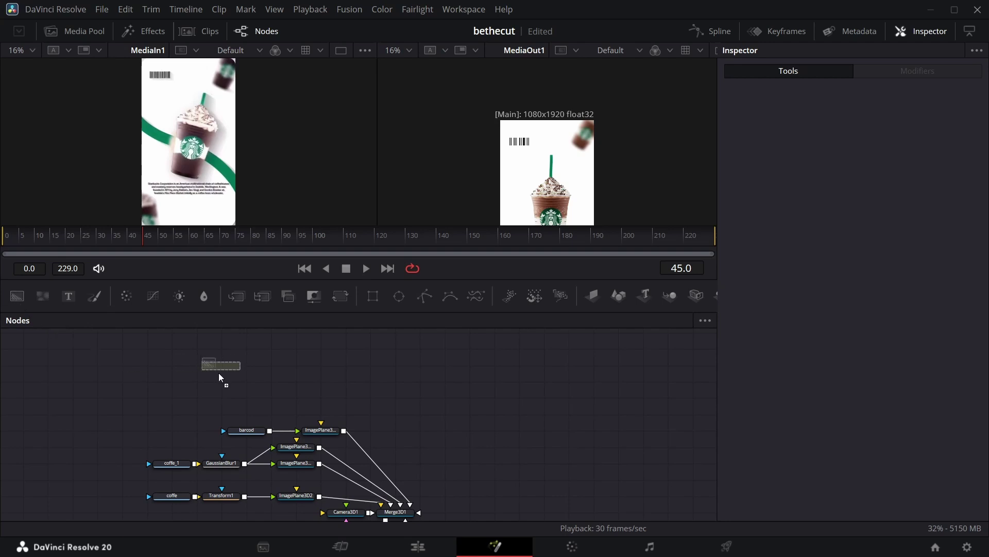
{"action": "left_click_drag", "start_coordinate": [307, 395], "coordinate": [307, 394]}
{"action": "left_click_drag", "start_coordinate": [18, 296], "coordinate": [357, 344]}
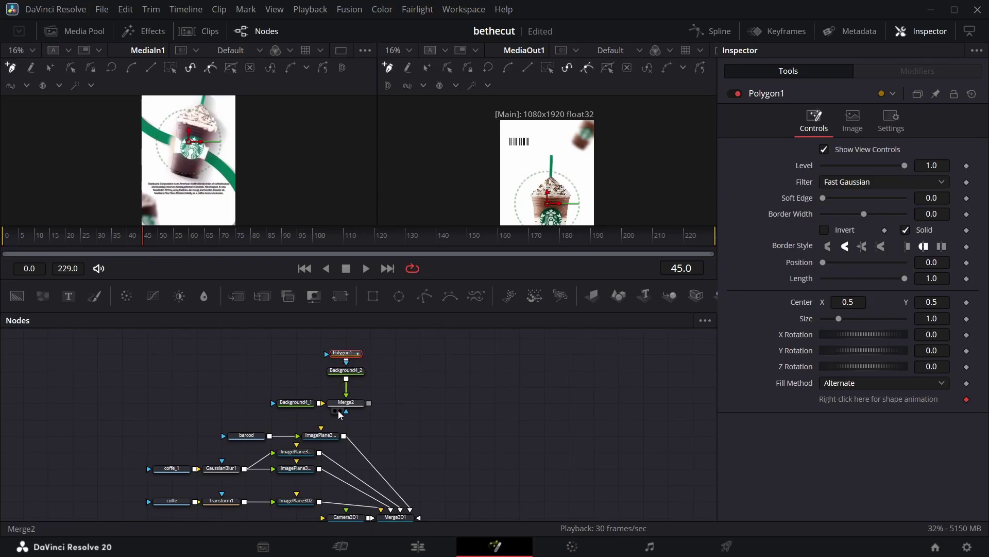
Draw an open polygon path running diagonally from upper left to lower right across the frame and smooth all its points.
{"action": "left_click_drag", "start_coordinate": [530, 159], "coordinate": [602, 217]}
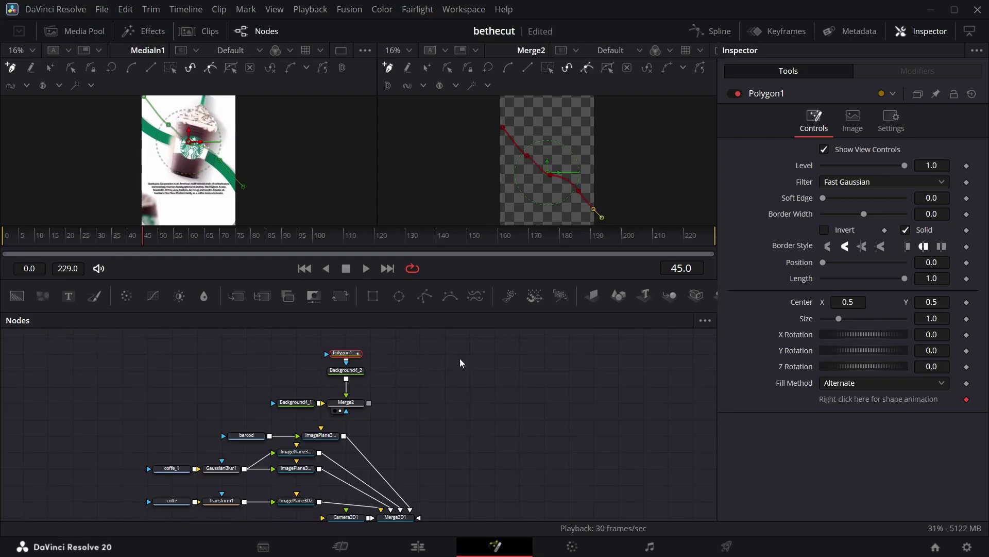
{"action": "left_click", "coordinate": [545, 68]}
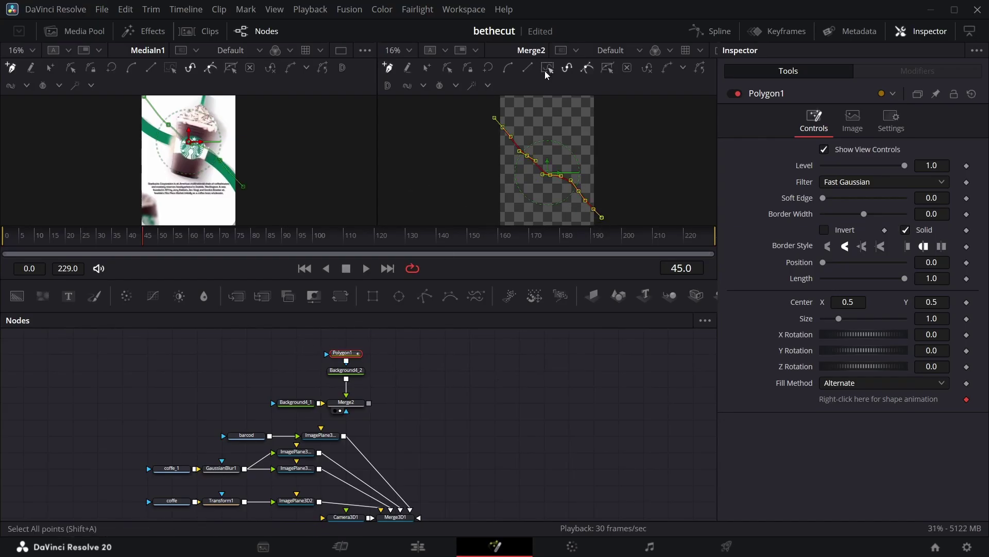
{"action": "left_click", "coordinate": [508, 71]}
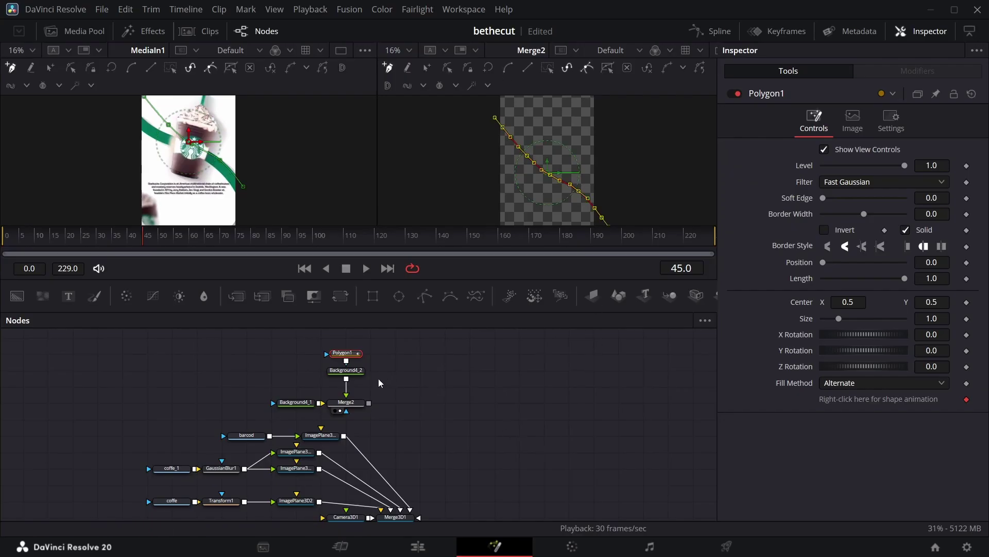
Colour the polygon-masked Background4_2 with the ribbon green sampled from the reference video.
{"action": "left_click", "coordinate": [348, 370]}
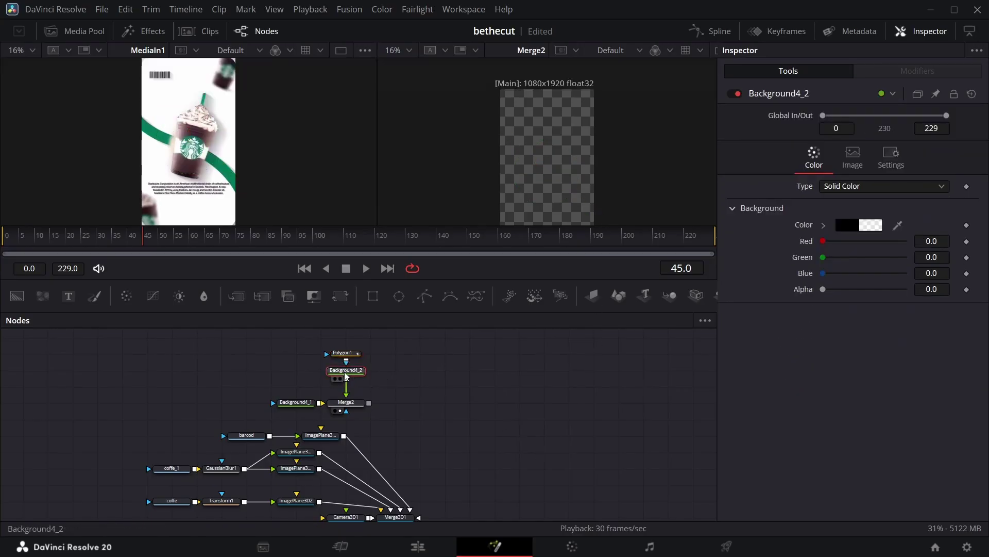
{"action": "left_click_drag", "start_coordinate": [898, 229], "coordinate": [232, 170]}
{"action": "left_click", "coordinate": [346, 404]}
Turn off Solid for the polygon mask and set its border width to 0.0732 to form the ribbon.
{"action": "left_click", "coordinate": [345, 353]}
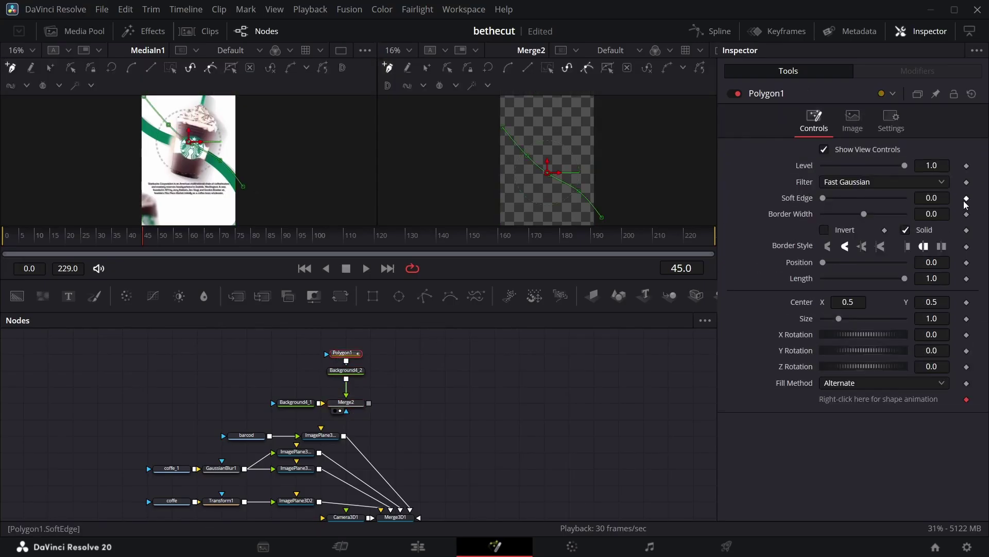
{"action": "left_click", "coordinate": [907, 231]}
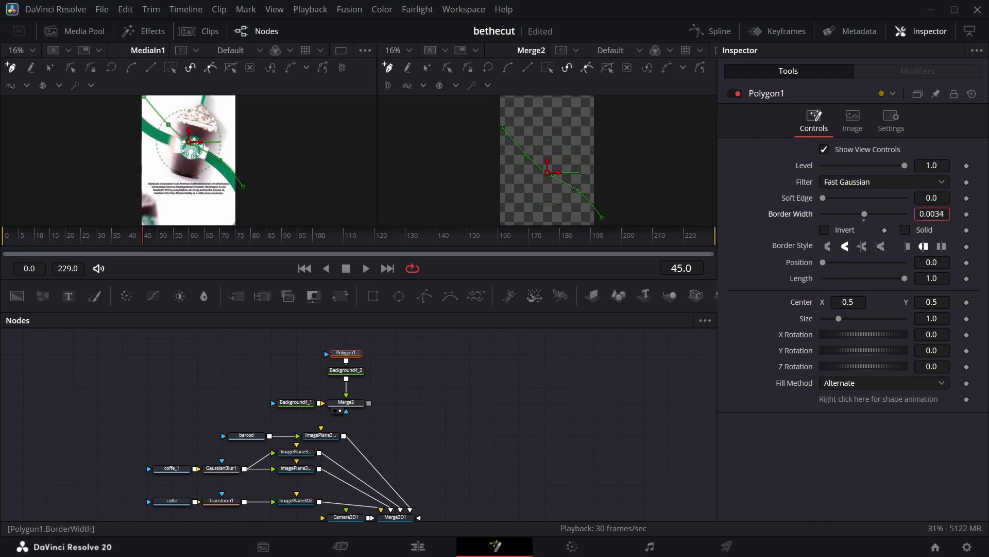
{"action": "left_click_drag", "start_coordinate": [865, 214], "coordinate": [879, 214]}
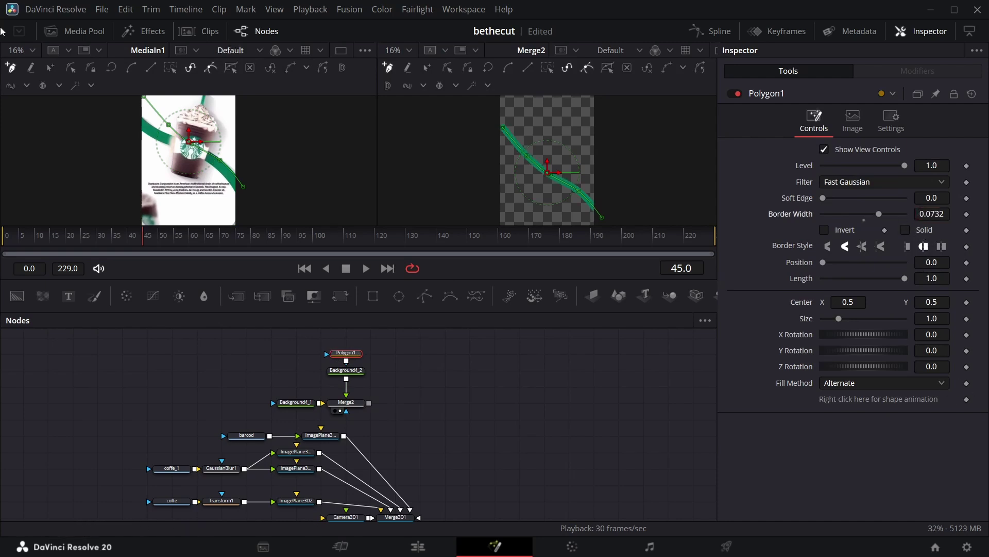
Add an ImagePlane3D after Merge2, connect it to Merge3D1 and show MediaOut1 in the second viewer.
{"action": "left_click", "coordinate": [343, 409]}
{"action": "left_click", "coordinate": [592, 295]}
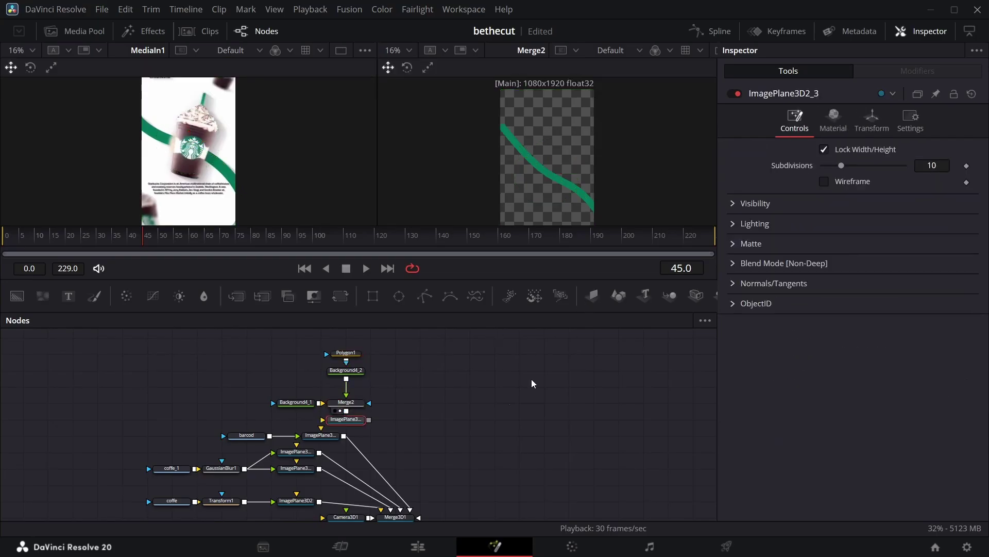
{"action": "scroll", "coordinate": [385, 344], "scroll_direction": "down", "scroll_amount": 3}
{"action": "left_click_drag", "start_coordinate": [368, 342], "coordinate": [419, 442]}
{"action": "scroll", "coordinate": [453, 442], "scroll_direction": "down", "scroll_amount": 2}
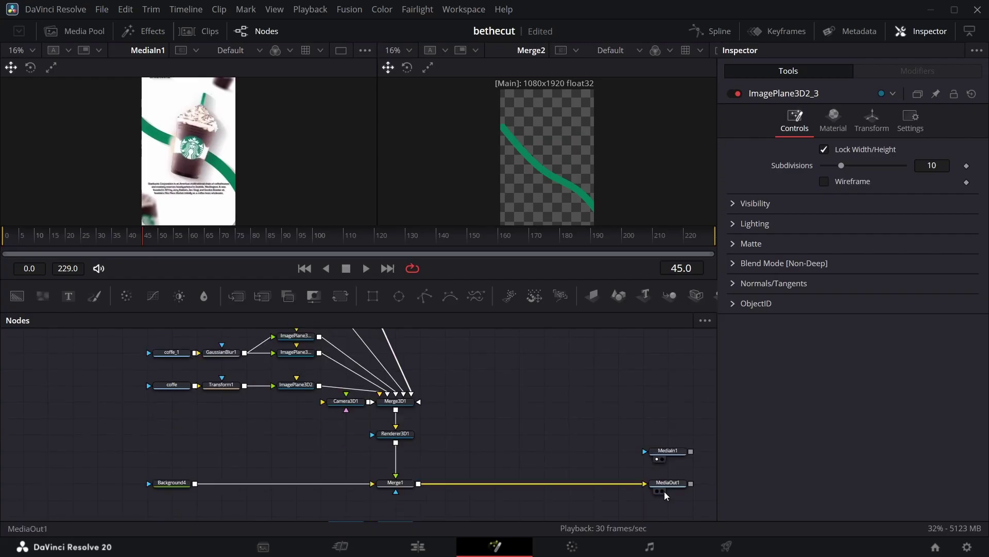
{"action": "left_click", "coordinate": [661, 490]}
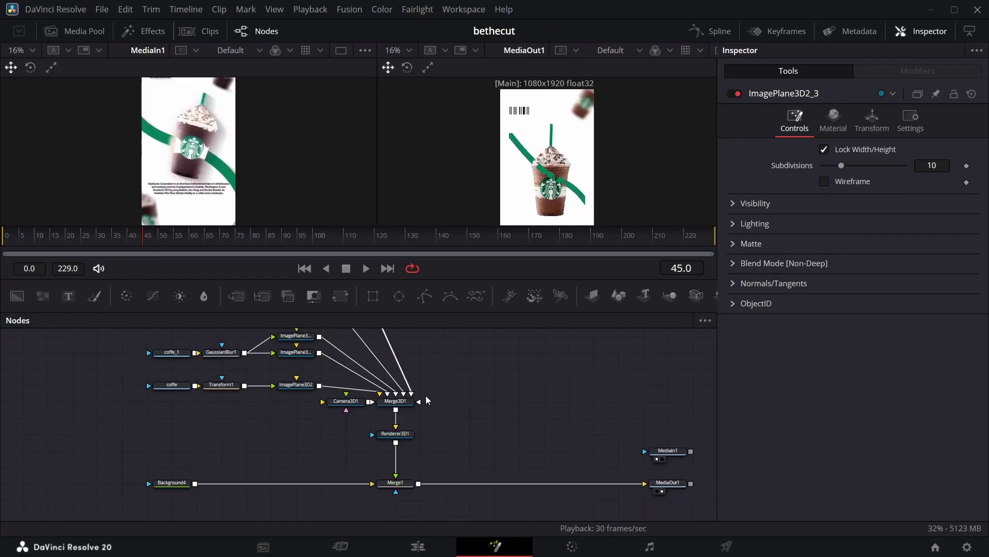
Push the ribbon's image plane behind the cup to Z -1.42 and enlarge it to span the frame's width.
{"action": "scroll", "coordinate": [426, 395], "scroll_direction": "up", "scroll_amount": 4}
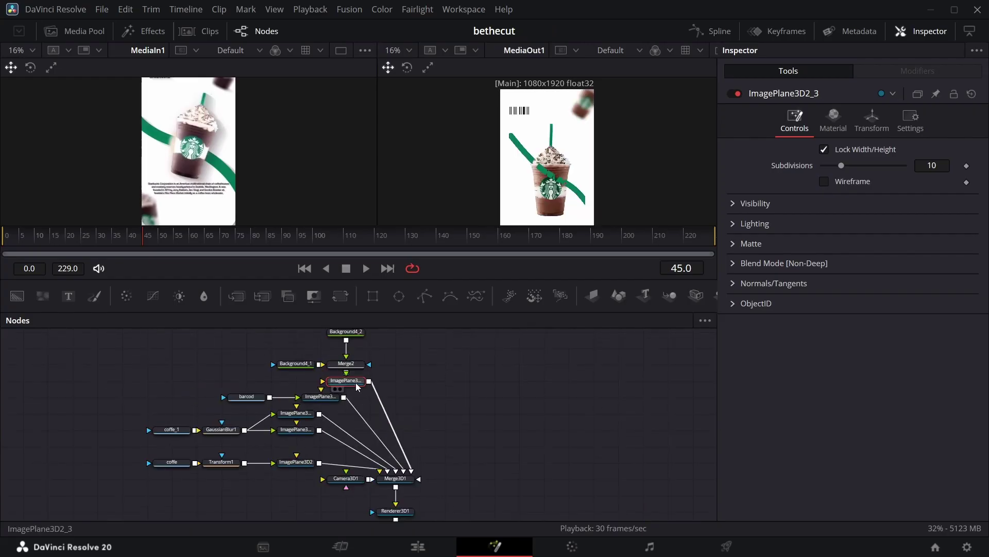
{"action": "left_click", "coordinate": [871, 120]}
{"action": "left_click_drag", "start_coordinate": [839, 358], "coordinate": [843, 358]}
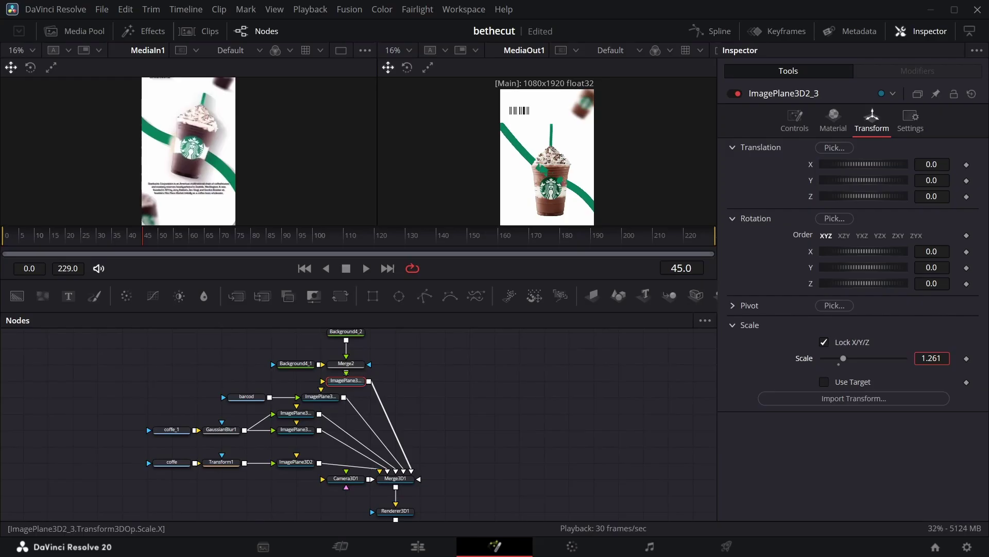
{"action": "left_click_drag", "start_coordinate": [931, 358], "coordinate": [932, 358]}
{"action": "left_click_drag", "start_coordinate": [927, 197], "coordinate": [385, 207]}
{"action": "left_click_drag", "start_coordinate": [864, 196], "coordinate": [862, 196]}
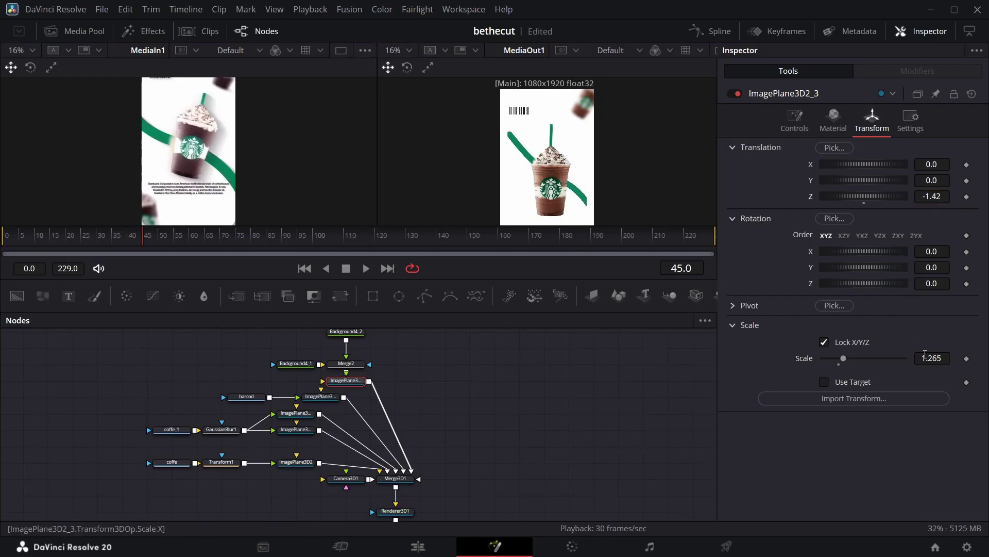
{"action": "left_click_drag", "start_coordinate": [931, 358], "coordinate": [936, 357]}
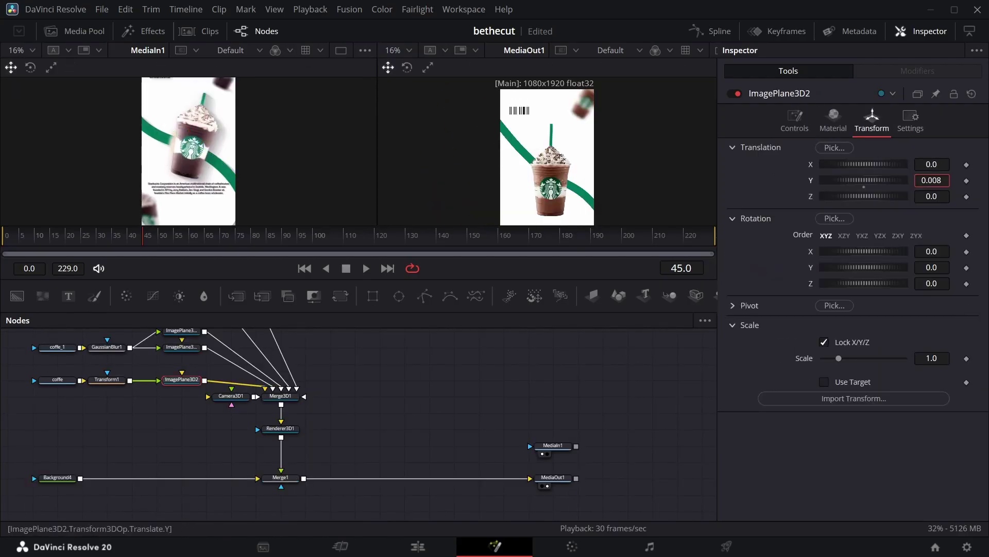
Raise the main cup by setting ImagePlane3D2's Y translation to about 0.132.
{"action": "left_click_drag", "start_coordinate": [931, 180], "coordinate": [947, 180]}
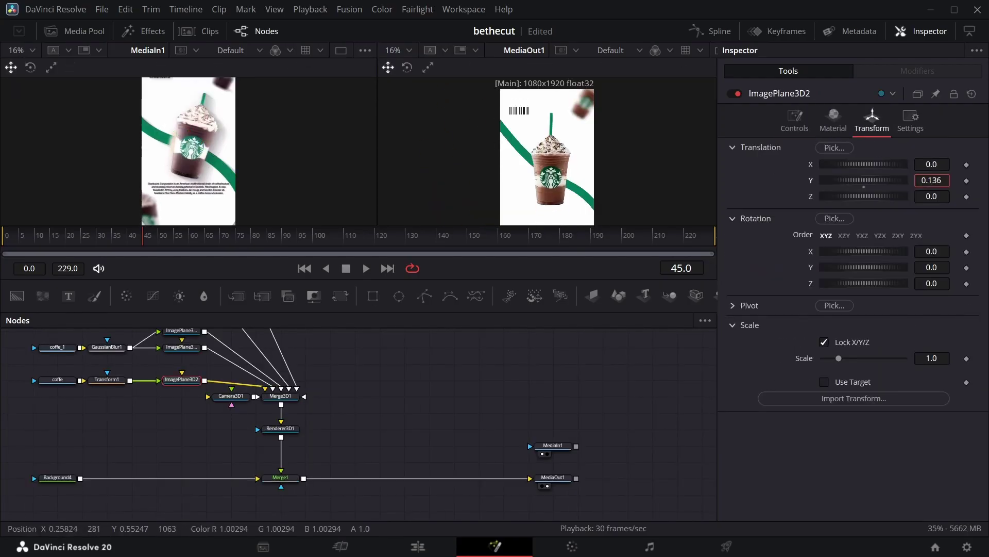
{"action": "scroll", "coordinate": [521, 165], "scroll_direction": "down", "scroll_amount": 2}
Add a Text+ node and attach a copy of the ribbon's image plane to its output beside the ribbon's node chain.
{"action": "scroll", "coordinate": [286, 444], "scroll_direction": "up", "scroll_amount": 5}
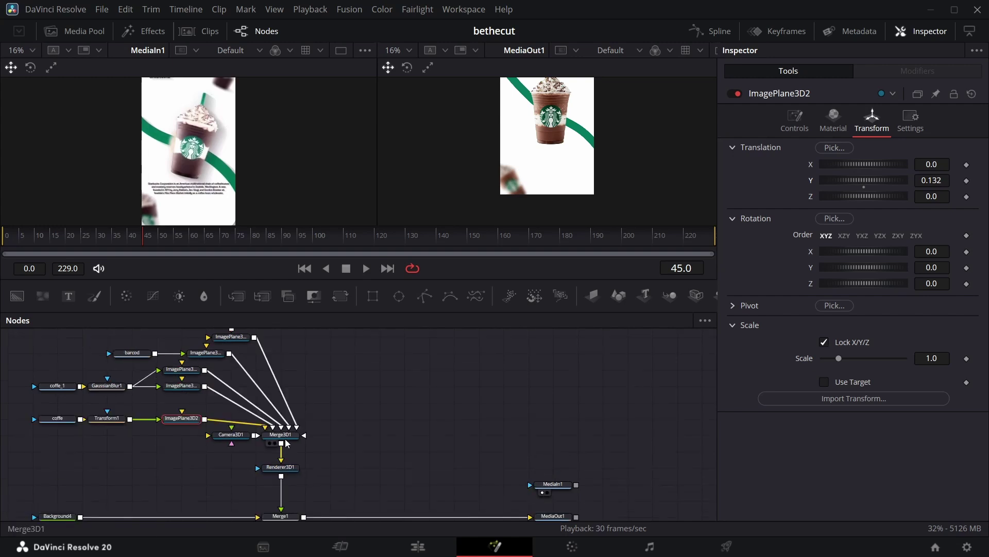
{"action": "left_click_drag", "start_coordinate": [68, 296], "coordinate": [155, 398]}
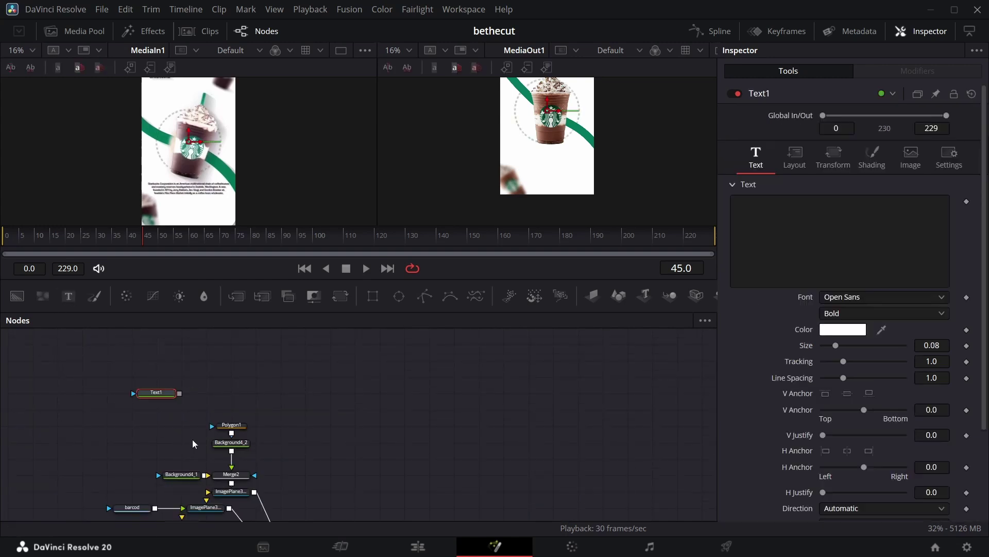
{"action": "left_click", "coordinate": [238, 493]}
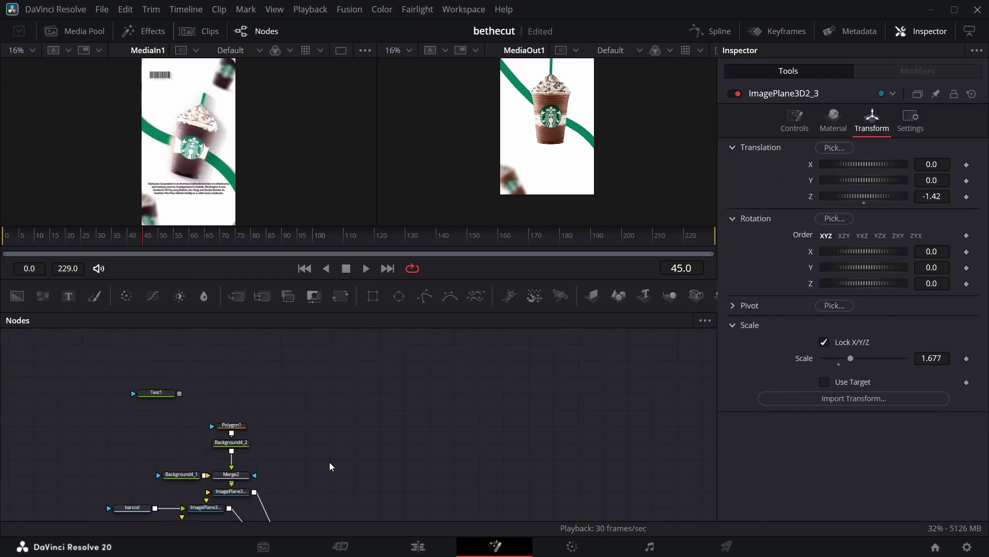
{"action": "key", "text": "ctrl+v"}
{"action": "left_click_drag", "start_coordinate": [146, 391], "coordinate": [338, 426]}
Fill Text1 with the Starbucks company description paragraph, using the Coolvetica Regular font at size 0.0471.
{"action": "left_click", "coordinate": [814, 233]}
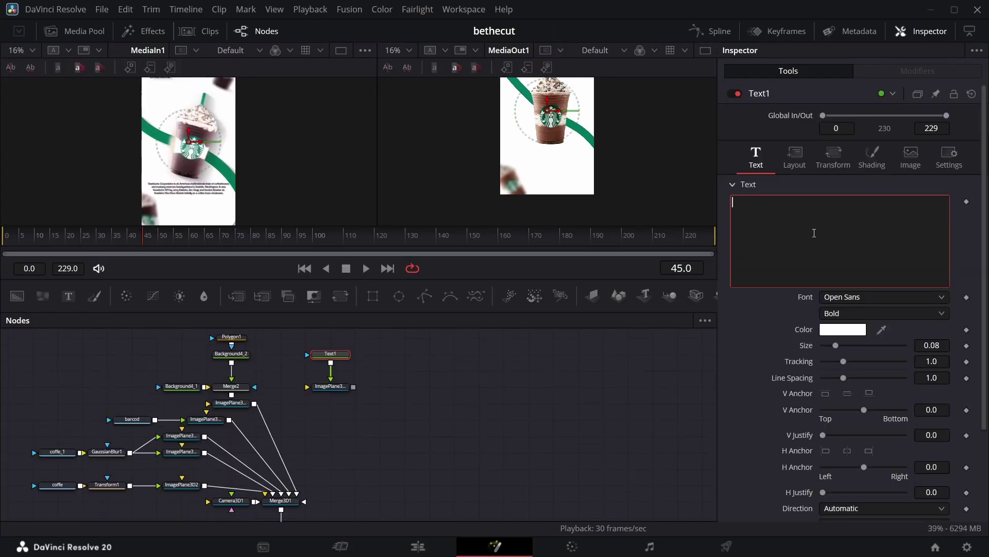
{"action": "key", "text": "ctrl+v"}
{"action": "left_click", "coordinate": [884, 297]}
{"action": "scroll", "coordinate": [848, 188], "scroll_direction": "down", "scroll_amount": 5}
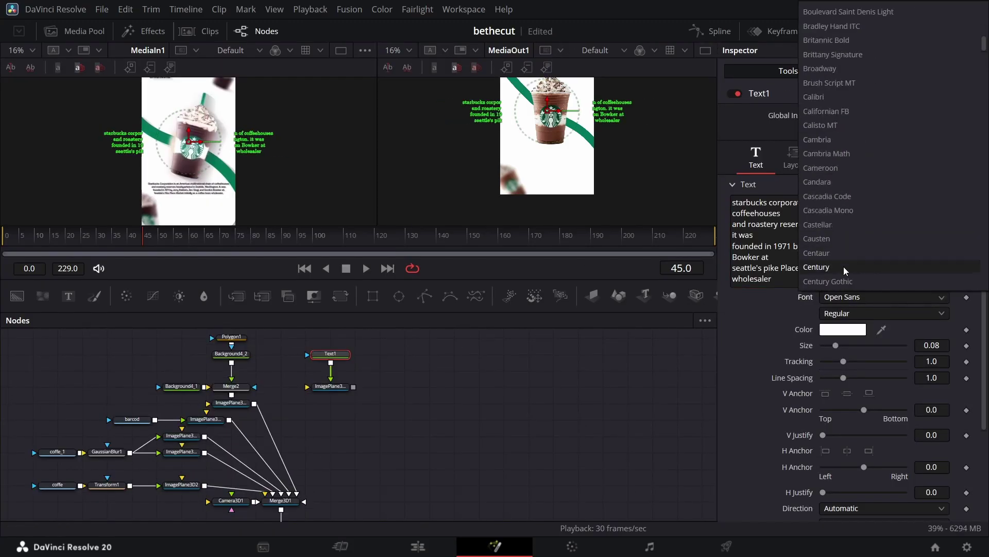
{"action": "scroll", "coordinate": [847, 189], "scroll_direction": "down", "scroll_amount": 3}
{"action": "left_click", "coordinate": [847, 216]}
{"action": "left_click_drag", "start_coordinate": [932, 346], "coordinate": [722, 281]}
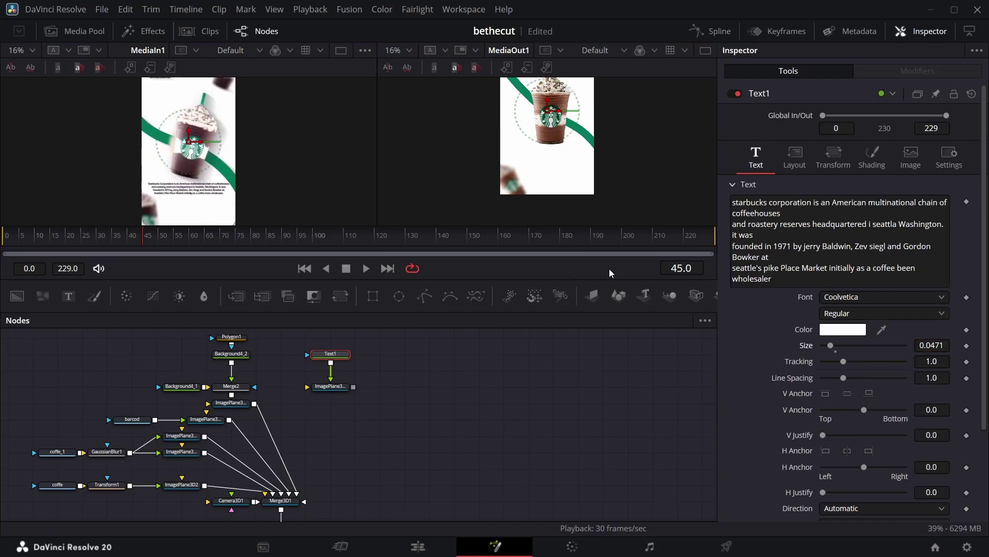
Connect the text's image plane to Merge3D1 and lower it to Y translation -0.876.
{"action": "left_click_drag", "start_coordinate": [353, 386], "coordinate": [304, 501]}
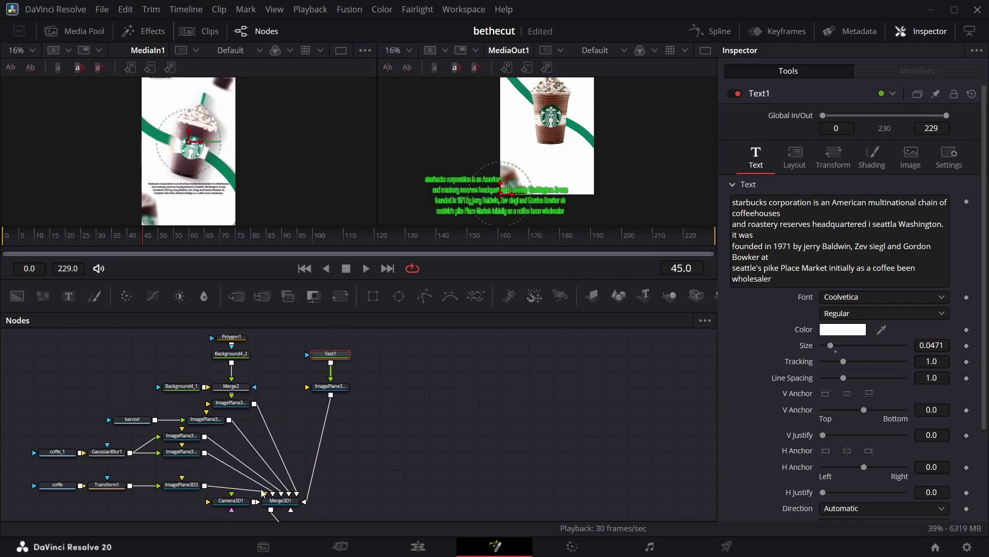
{"action": "left_click", "coordinate": [339, 387]}
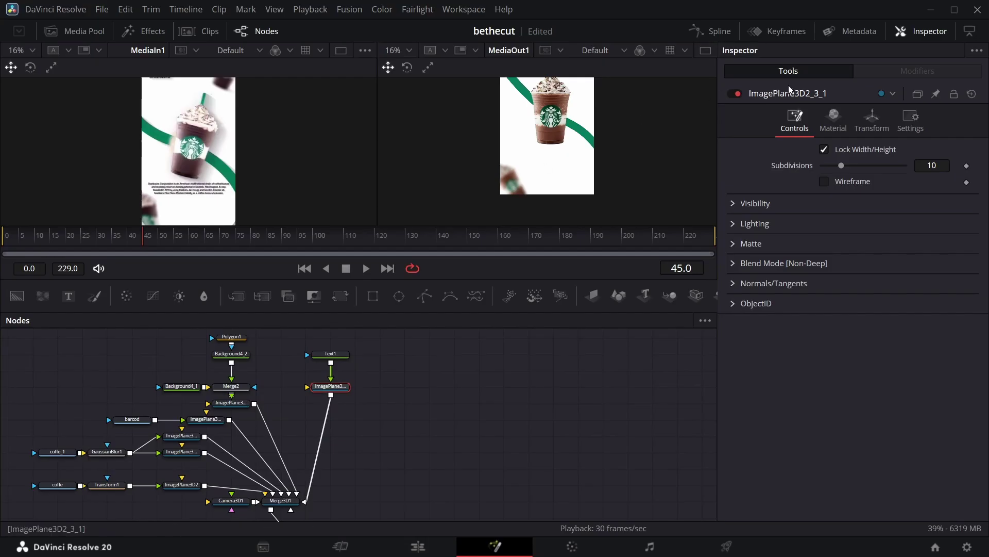
{"action": "left_click", "coordinate": [872, 120]}
{"action": "left_click_drag", "start_coordinate": [939, 183], "coordinate": [922, 181]}
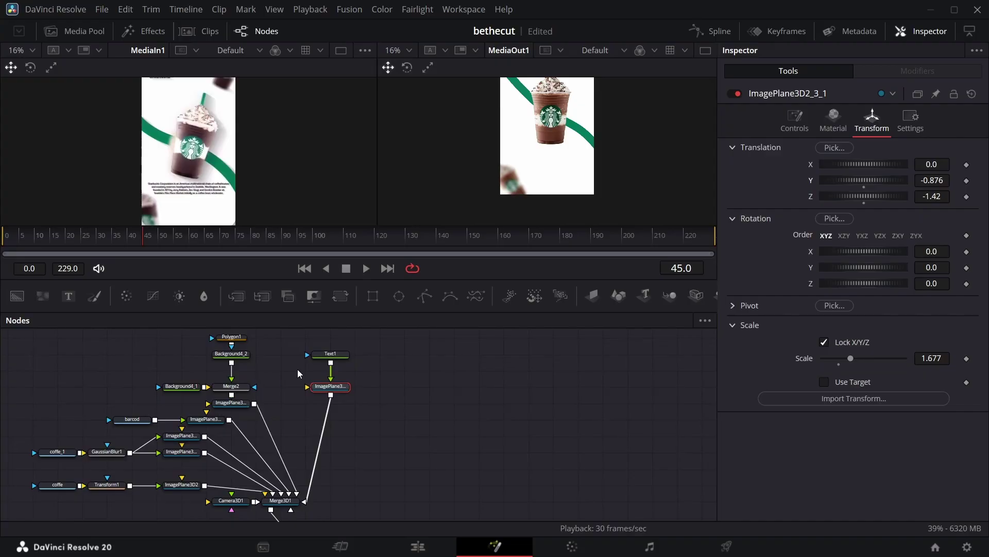
Change the colour of Text1's paragraph to black.
{"action": "left_click", "coordinate": [318, 357]}
{"action": "left_click", "coordinate": [864, 329]}
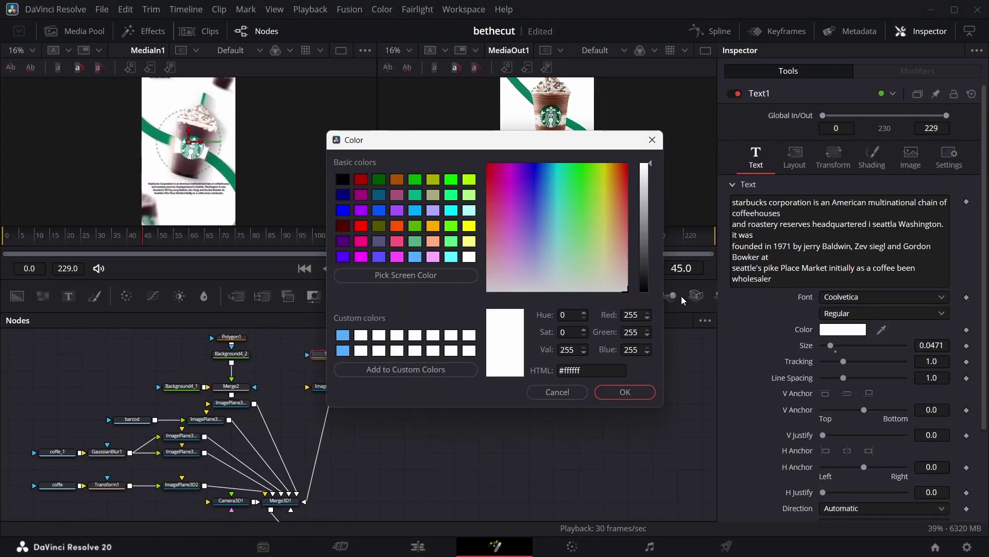
{"action": "left_click", "coordinate": [645, 287]}
{"action": "left_click", "coordinate": [625, 392]}
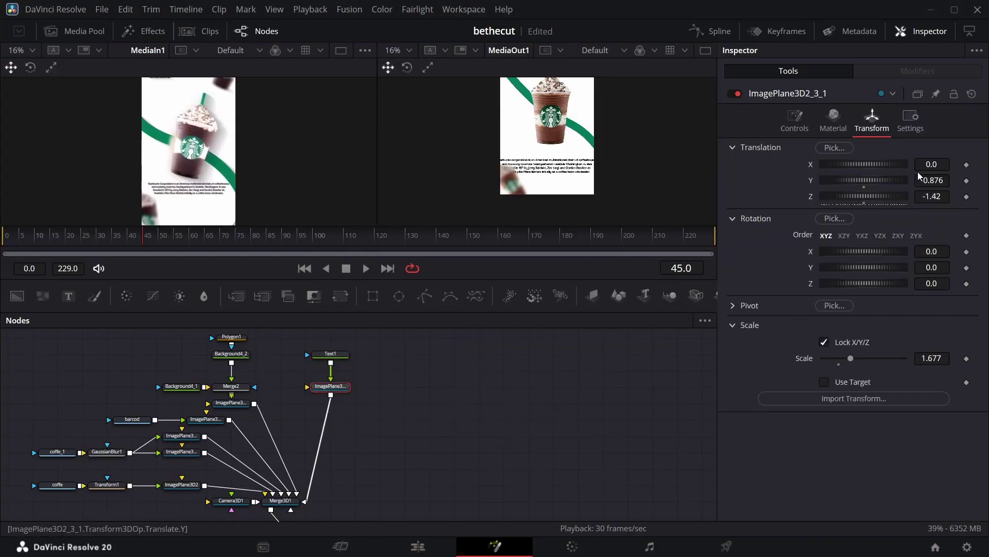
Move the text's image plane to Y translation -0.707 and scale it to 1.221 so the paragraph fits under the cup.
{"action": "left_click_drag", "start_coordinate": [920, 178], "coordinate": [924, 249]}
{"action": "double_click", "coordinate": [799, 361]}
{"action": "left_click_drag", "start_coordinate": [928, 358], "coordinate": [944, 358]}
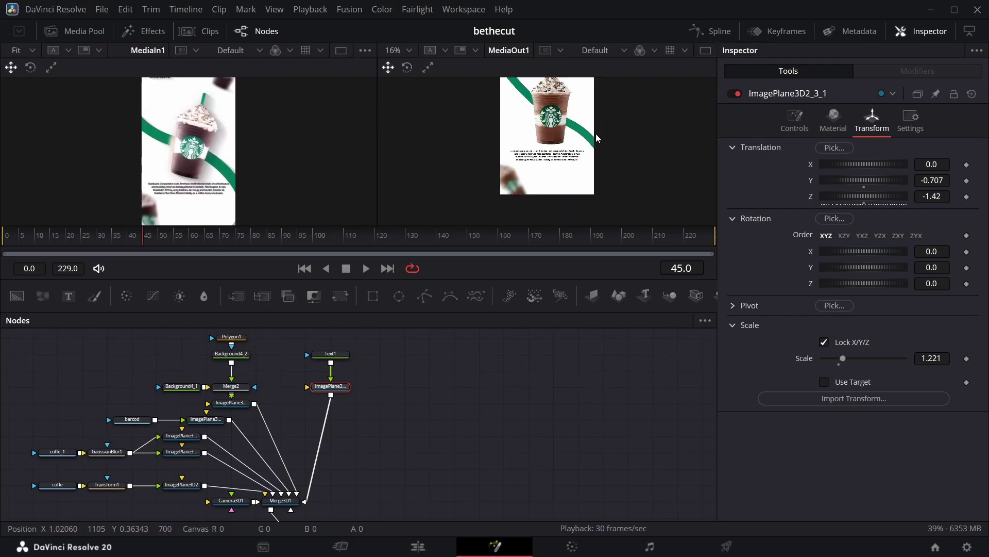
Keyframe ImagePlane3D2's Y translation and Z rotation at frame 9 and at about frame 30 for the cup's entrance.
{"action": "left_click", "coordinate": [131, 241]}
{"action": "left_click_drag", "start_coordinate": [131, 245], "coordinate": [26, 265]}
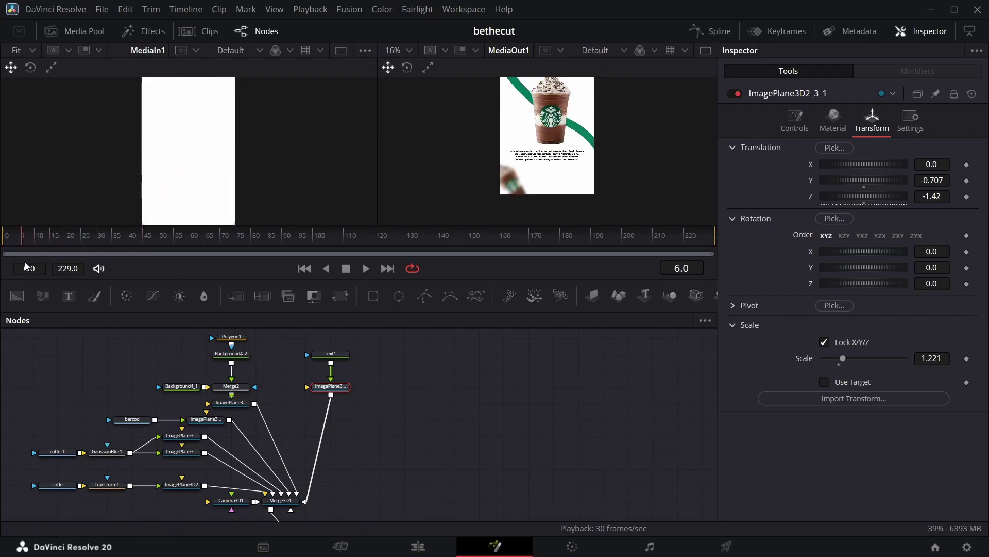
{"action": "left_click", "coordinate": [181, 484]}
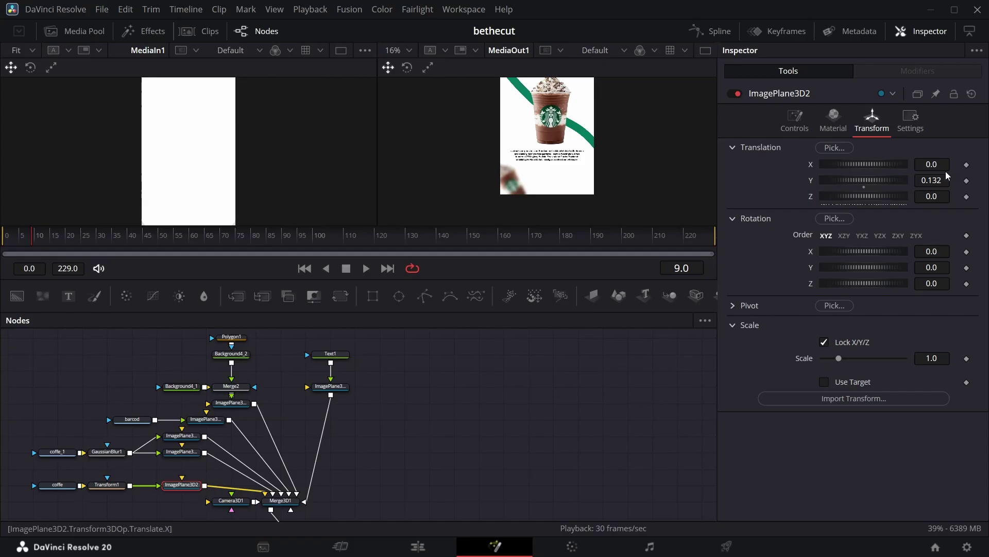
{"action": "left_click", "coordinate": [966, 181]}
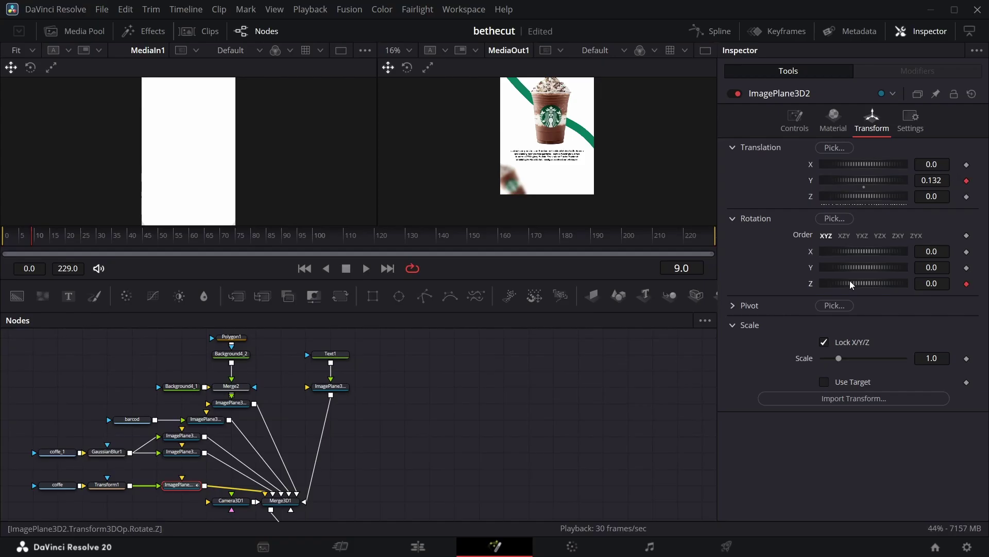
{"action": "left_click", "coordinate": [50, 236]}
{"action": "left_click_drag", "start_coordinate": [51, 236], "coordinate": [97, 235]}
At frame 9, rotate the cup to Z -61.6 and lower it out of frame to Y -1.439.
{"action": "left_click_drag", "start_coordinate": [931, 283], "coordinate": [887, 283]}
{"action": "scroll", "coordinate": [671, 162], "scroll_direction": "up", "scroll_amount": 2}
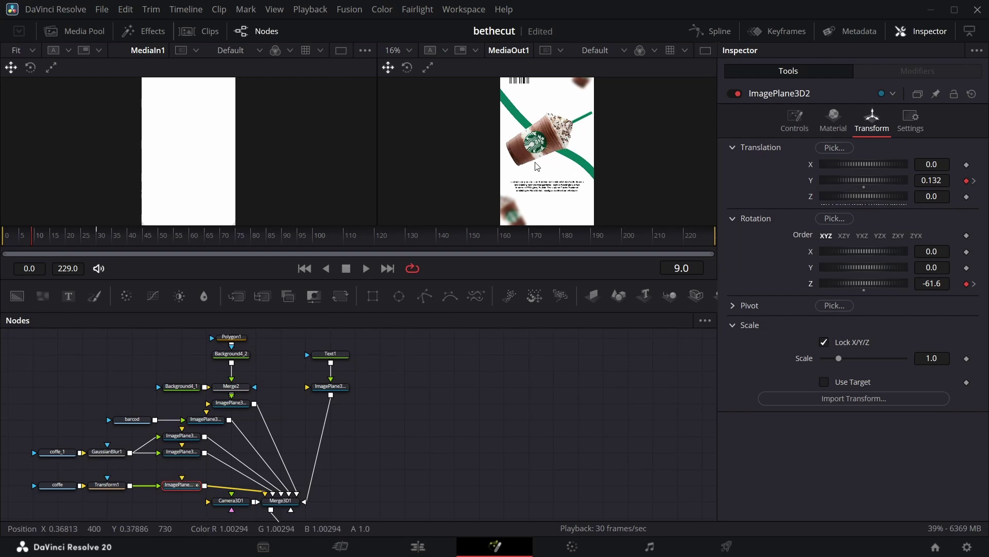
{"action": "left_click_drag", "start_coordinate": [946, 180], "coordinate": [934, 180]}
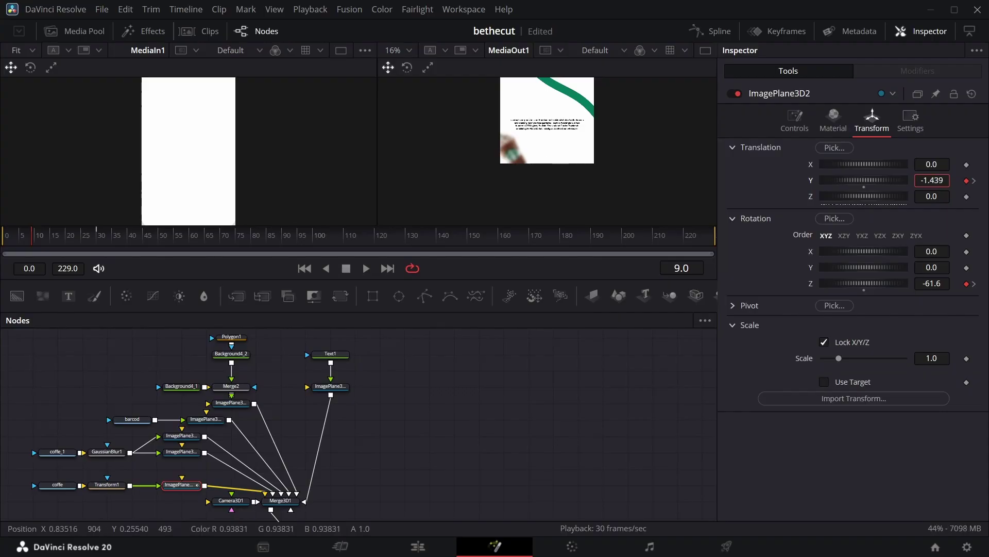
Display ImagePlane3D2's Y Offset and Z Rotation curves in the Spline editor for editing.
{"action": "left_click", "coordinate": [722, 33]}
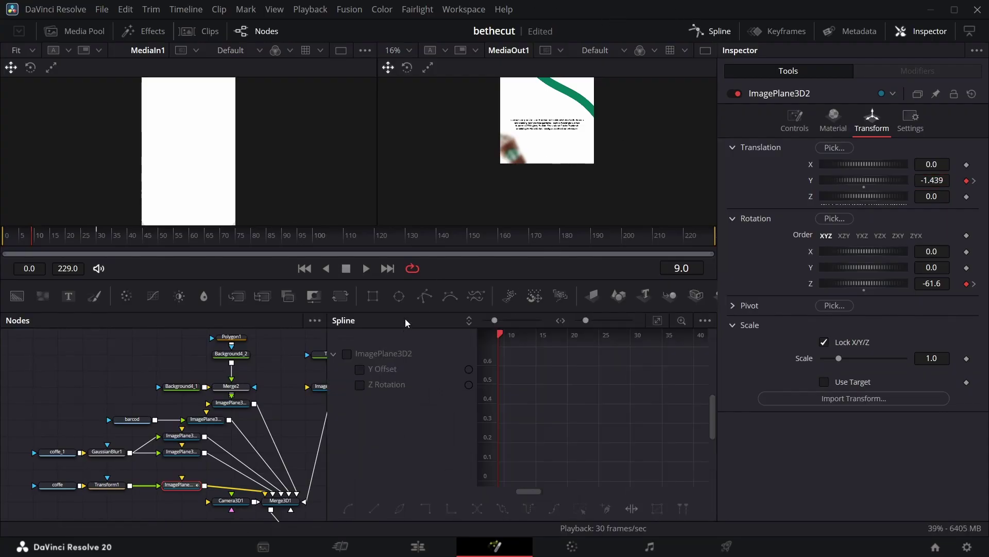
{"action": "left_click", "coordinate": [349, 355]}
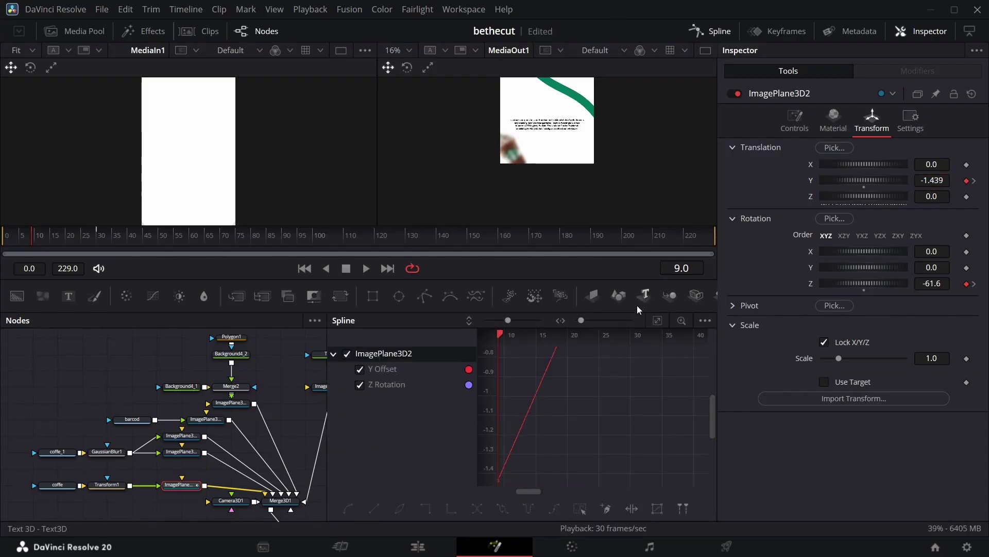
{"action": "right_click", "coordinate": [601, 408]}
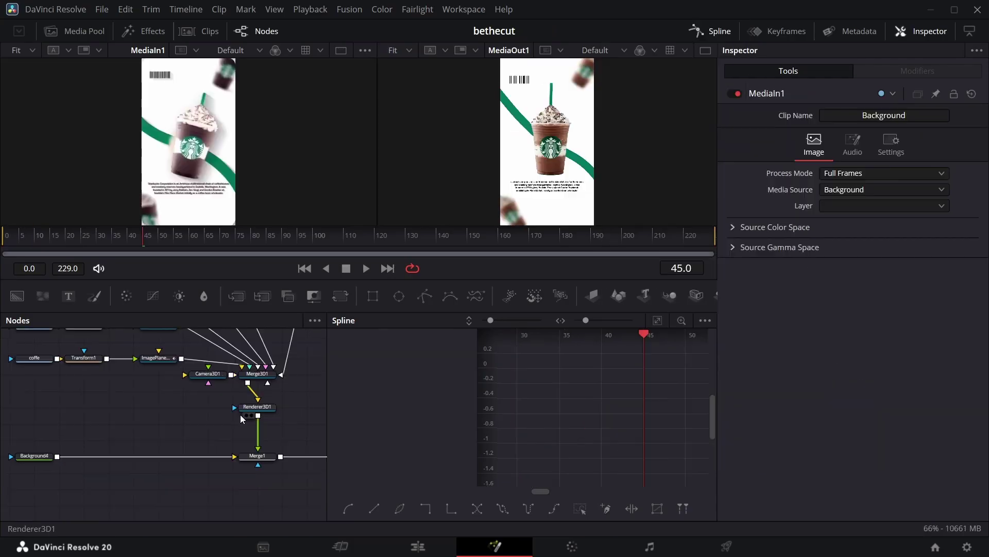
Switch Renderer3D1 to the Hardware Renderer and play back the cup's entrance against the reference.
{"action": "left_click", "coordinate": [250, 415]}
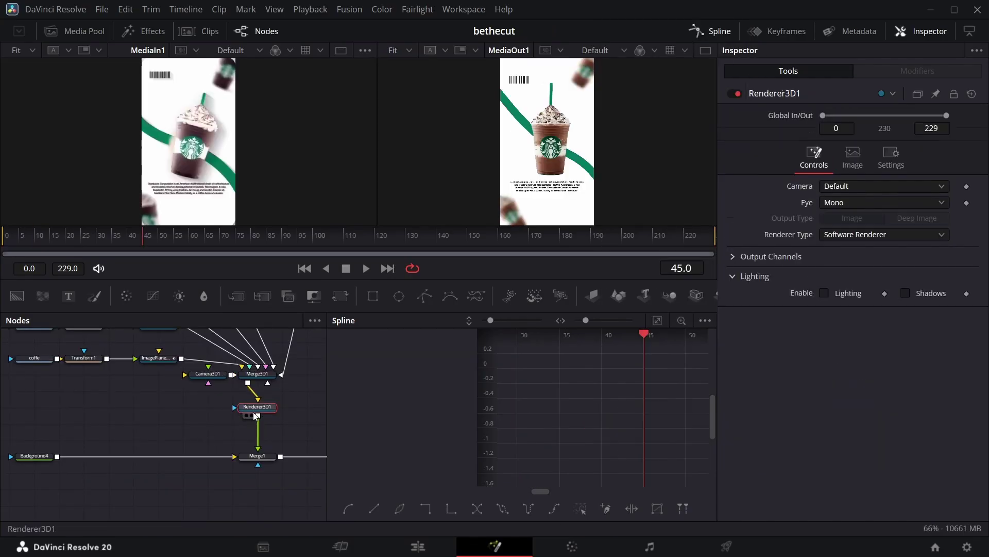
{"action": "left_click", "coordinate": [890, 236]}
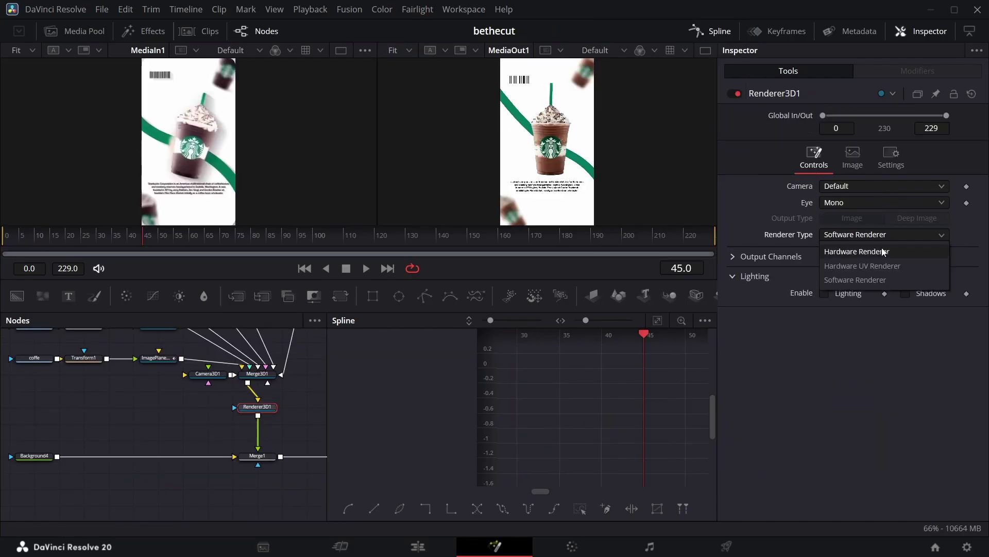
{"action": "left_click", "coordinate": [877, 252]}
{"action": "left_click_drag", "start_coordinate": [41, 246], "coordinate": [71, 242]}
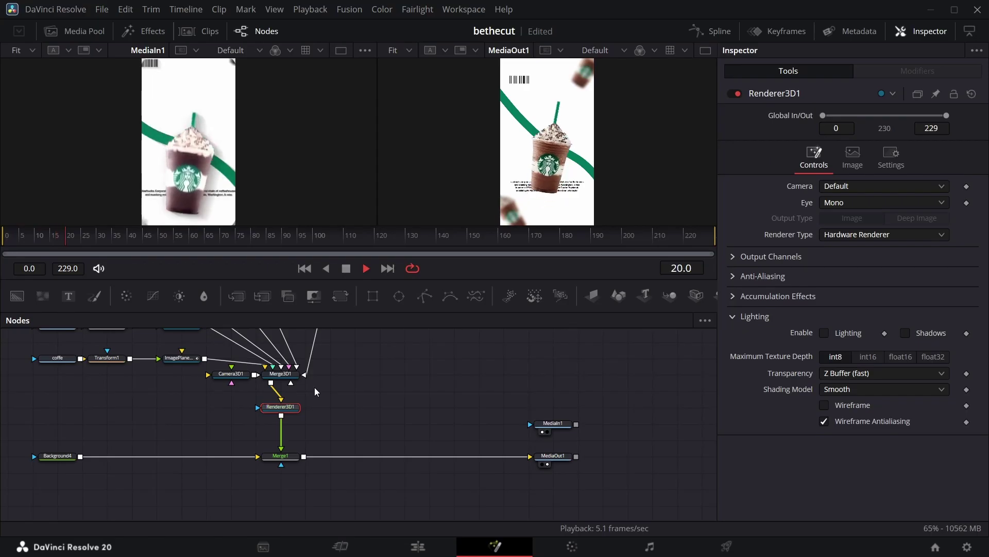
{"action": "key", "text": "space"}
Insert a Drop Shadow after the cup's Transform1 with drop distance 0.0787 and blur 0.654.
{"action": "left_click_drag", "start_coordinate": [43, 346], "coordinate": [60, 365]}
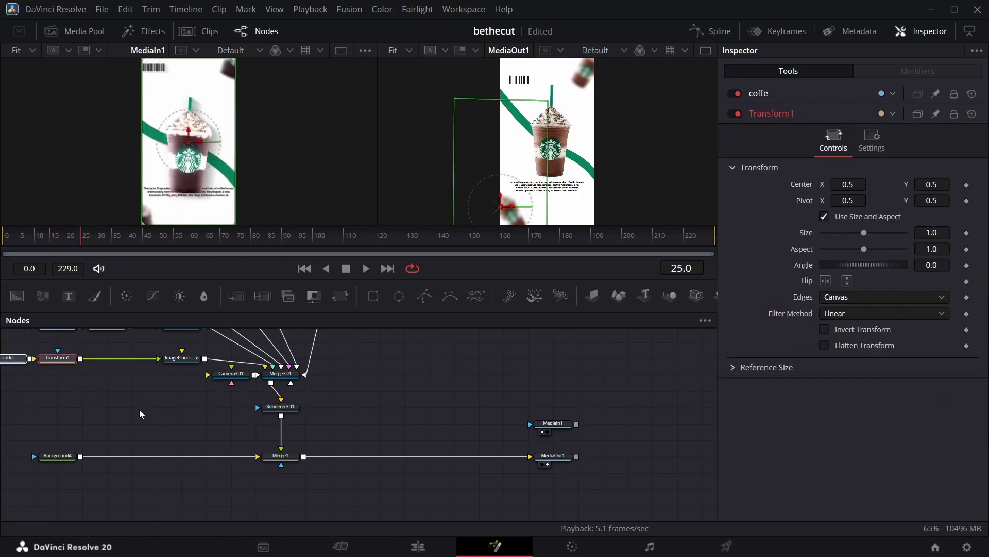
{"action": "left_click_drag", "start_coordinate": [110, 404], "coordinate": [258, 304]}
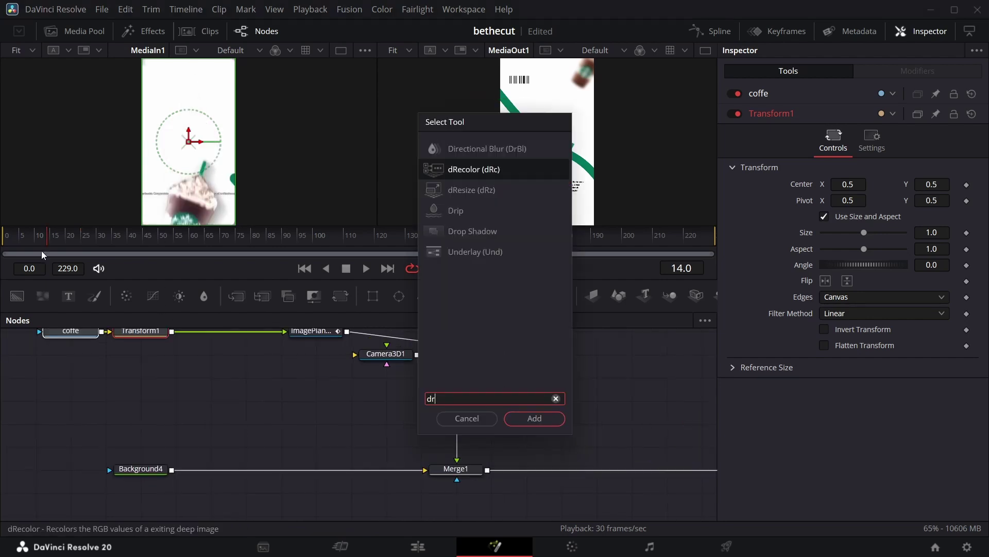
{"action": "type", "text": "op"}
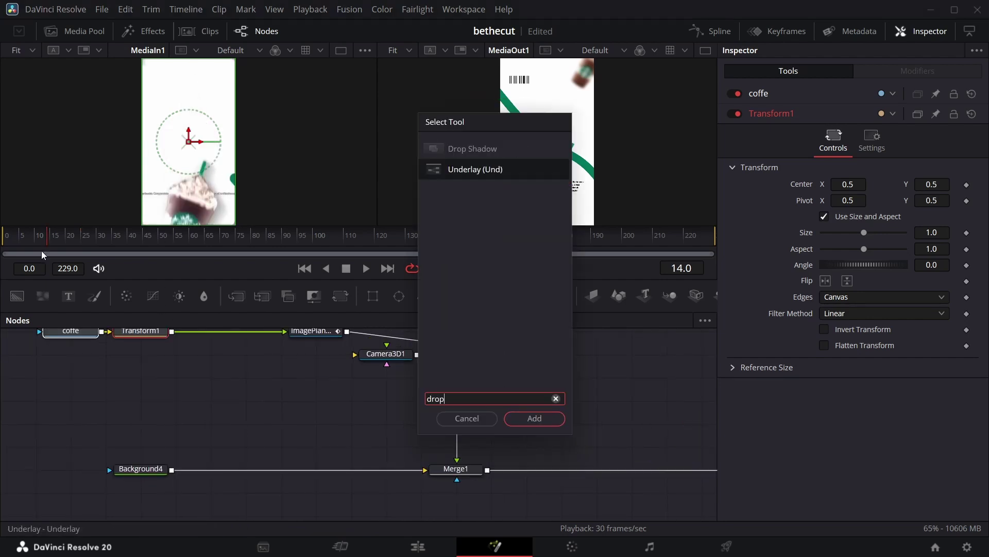
{"action": "left_click", "coordinate": [515, 148]}
{"action": "left_click", "coordinate": [535, 418]}
{"action": "left_click_drag", "start_coordinate": [843, 183], "coordinate": [878, 197]}
{"action": "mouse_move", "coordinate": [58, 239]}
{"action": "left_mouse_down"}
{"action": "mouse_move", "coordinate": [141, 238]}
{"action": "mouse_move", "coordinate": [49, 239]}
{"action": "left_mouse_up"}
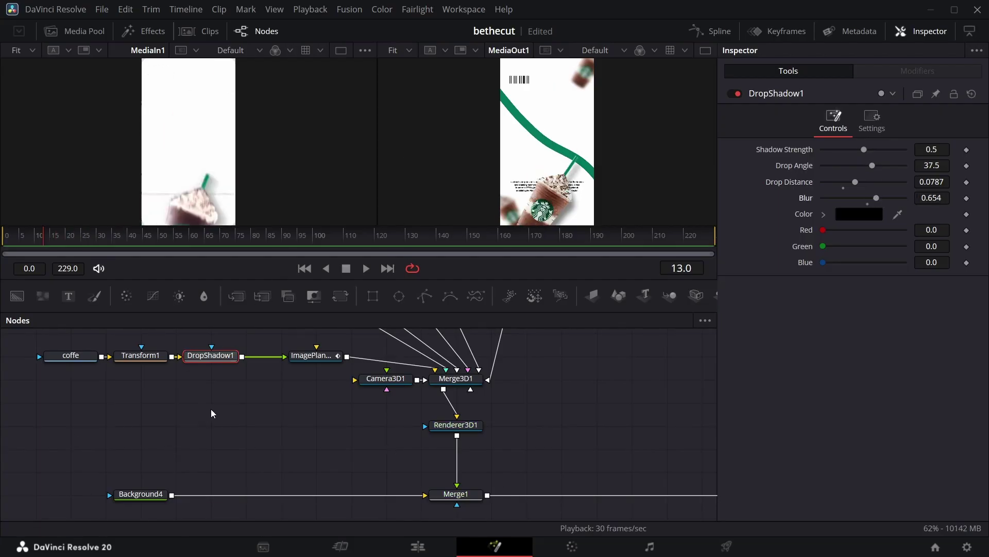
Keyframe Polygon1's Position to animate the ribbon from 0.945 at frame 13 to 0.0 at frame 20.
{"action": "scroll", "coordinate": [216, 402], "scroll_direction": "up", "scroll_amount": 3}
{"action": "scroll", "coordinate": [350, 391], "scroll_direction": "up", "scroll_amount": 6}
{"action": "left_click", "coordinate": [393, 382]}
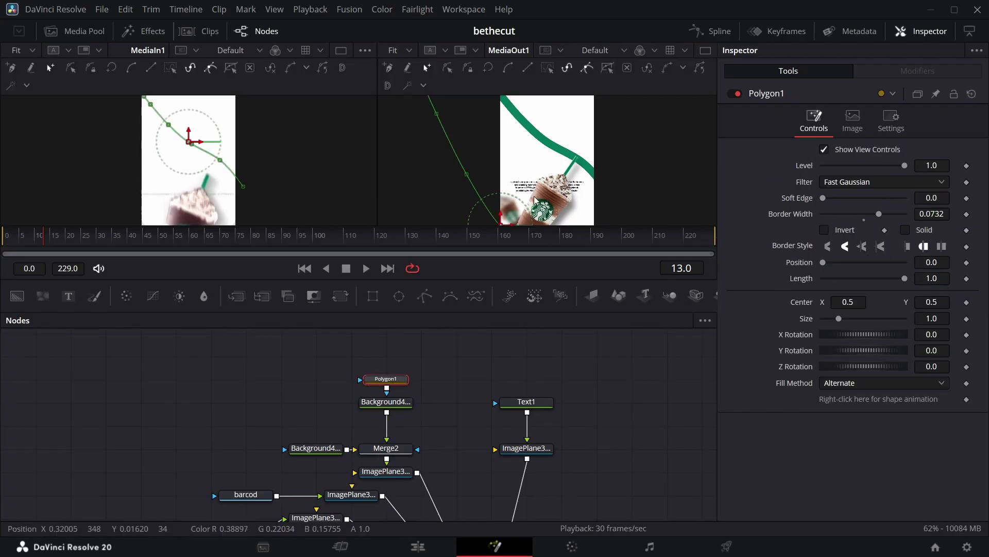
{"action": "left_click", "coordinate": [967, 263]}
{"action": "left_click_drag", "start_coordinate": [45, 238], "coordinate": [66, 235]}
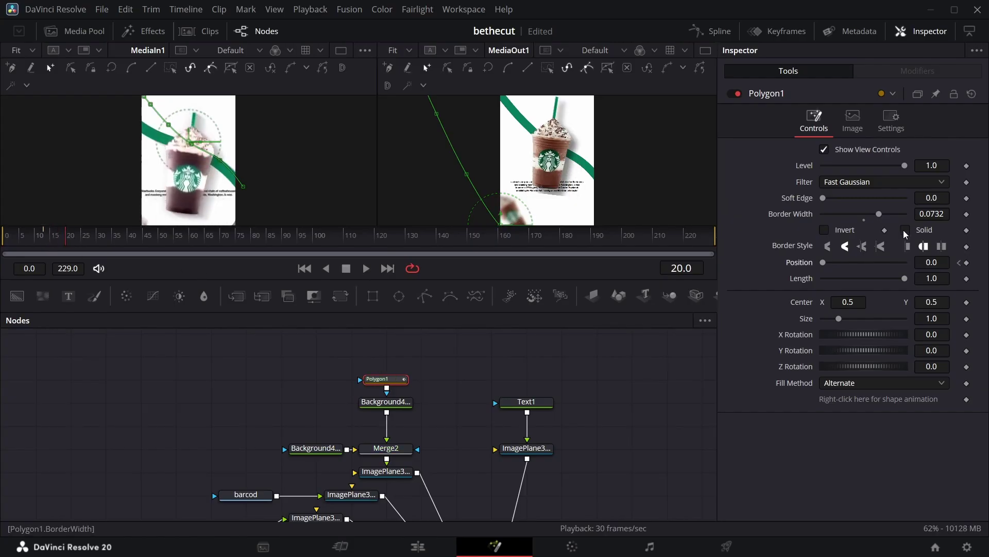
{"action": "left_click", "coordinate": [960, 262]}
{"action": "left_click_drag", "start_coordinate": [823, 262], "coordinate": [901, 263]}
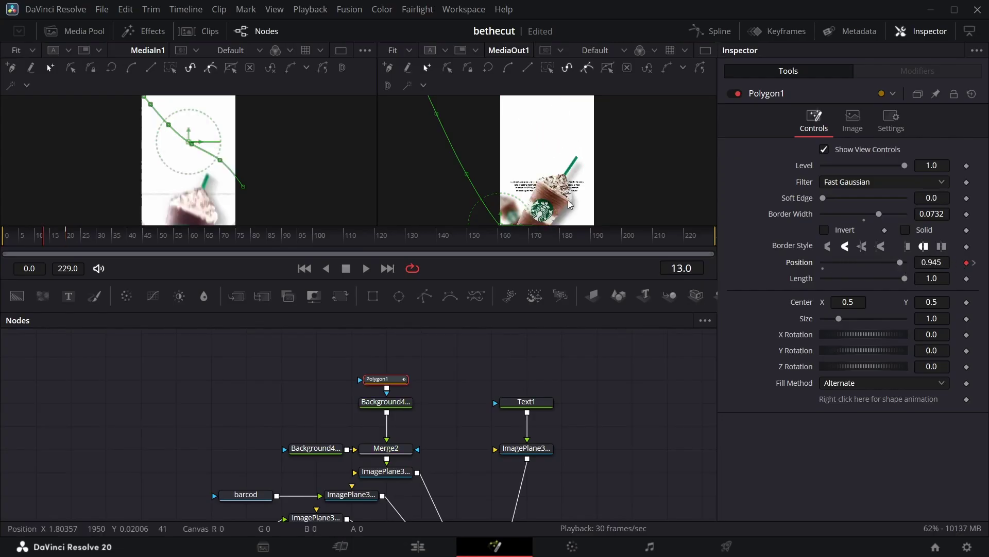
Smooth the keyframes of the ribbon polygon's Position curve in the Spline editor.
{"action": "left_click", "coordinate": [710, 31]}
{"action": "left_click", "coordinate": [347, 353]}
{"action": "left_click_drag", "start_coordinate": [507, 375], "coordinate": [562, 482]}
{"action": "key", "text": "s"}
{"action": "left_click", "coordinate": [711, 31]}
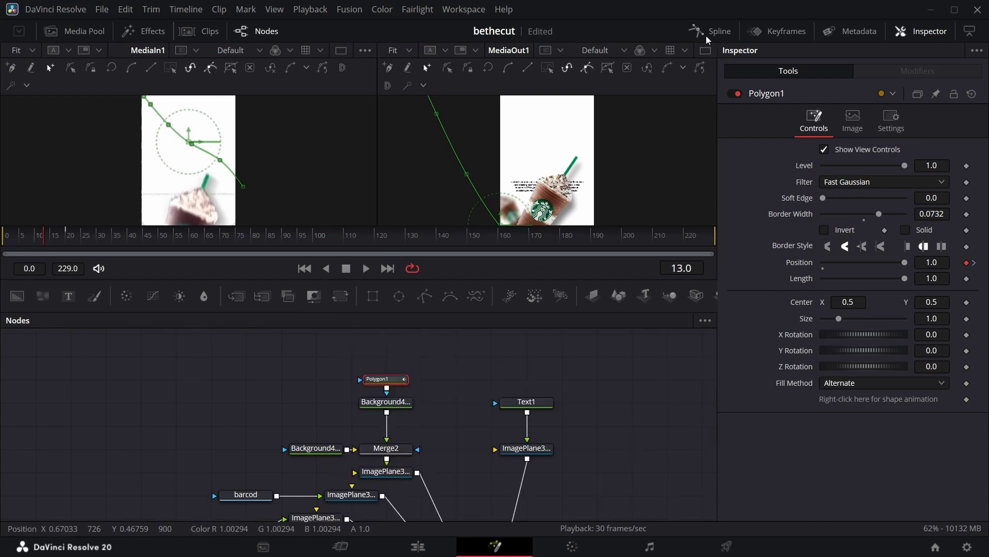
Go to frame 12, add a Rectangle mask above Text1 and show Text1 in the second viewer.
{"action": "mouse_move", "coordinate": [45, 240]}
{"action": "left_mouse_down"}
{"action": "mouse_move", "coordinate": [77, 243]}
{"action": "mouse_move", "coordinate": [44, 248]}
{"action": "left_mouse_up"}
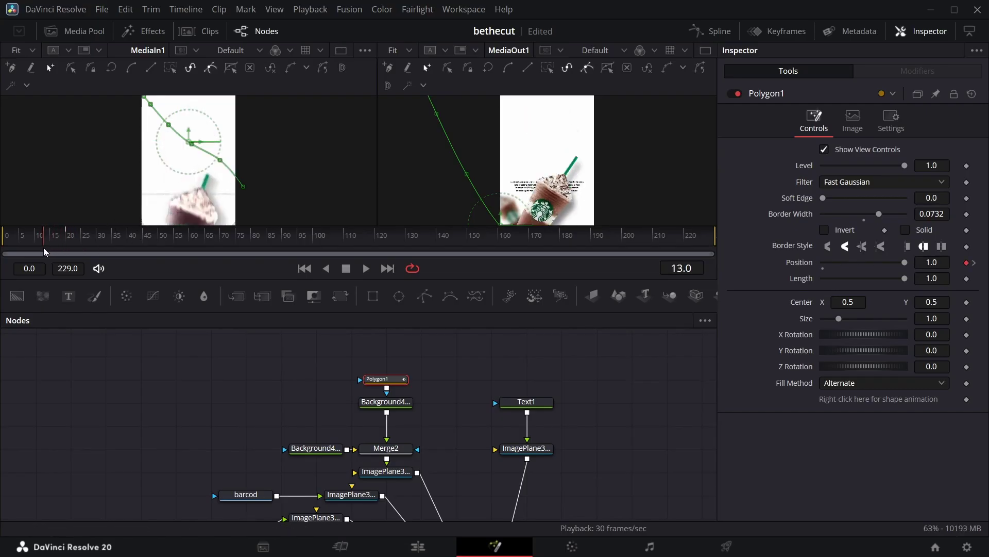
{"action": "left_click", "coordinate": [539, 404]}
{"action": "left_click_drag", "start_coordinate": [375, 295], "coordinate": [467, 338]}
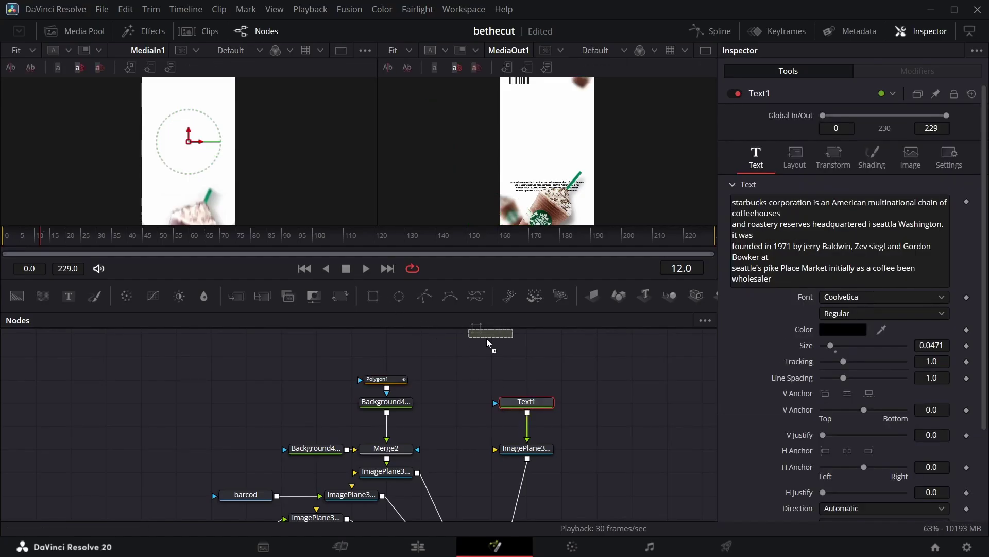
{"action": "left_click_drag", "start_coordinate": [516, 377], "coordinate": [519, 379]}
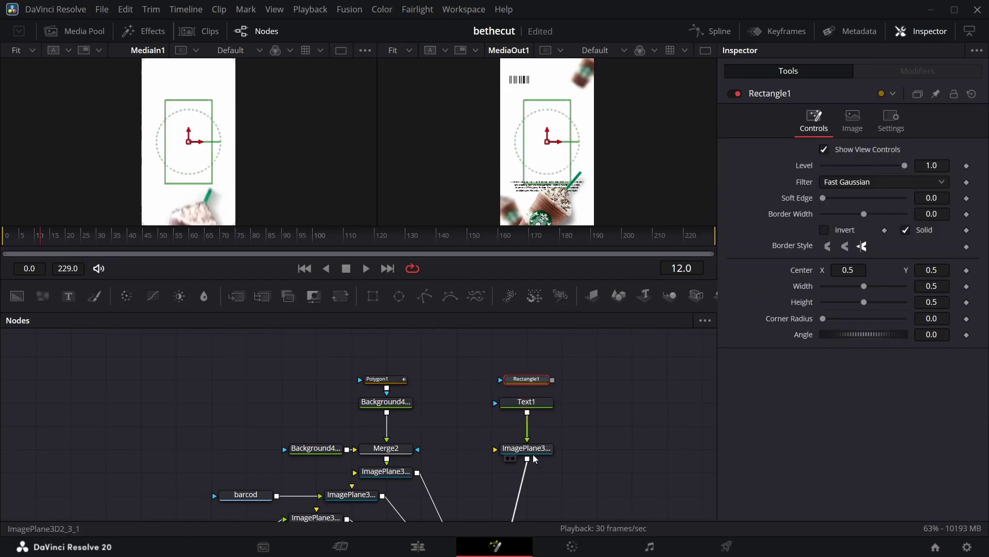
{"action": "left_click", "coordinate": [514, 414]}
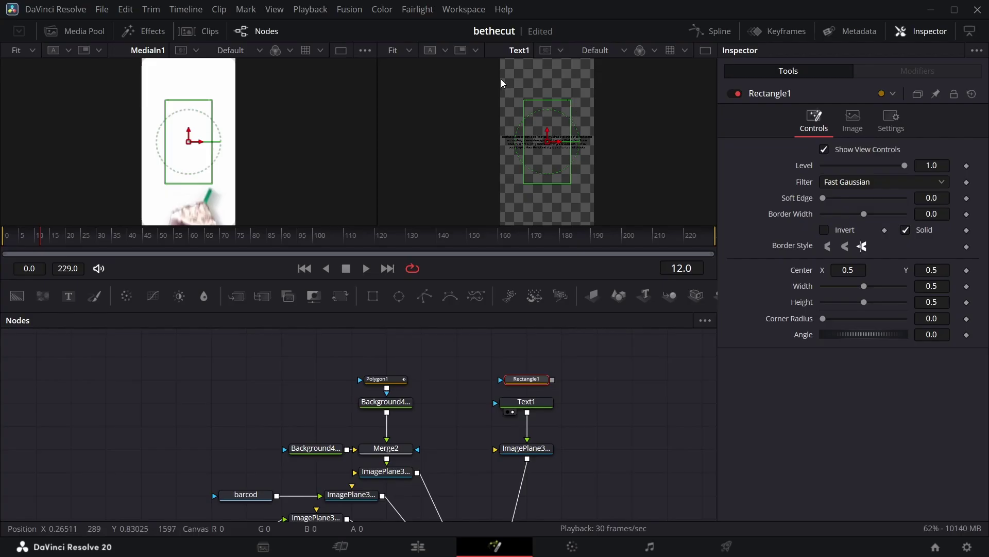
Size the rectangle mask around the paragraph text to width 1.00463 and height 0.105, and connect it to Text1's mask input.
{"action": "left_click", "coordinate": [409, 49]}
{"action": "left_click", "coordinate": [411, 97]}
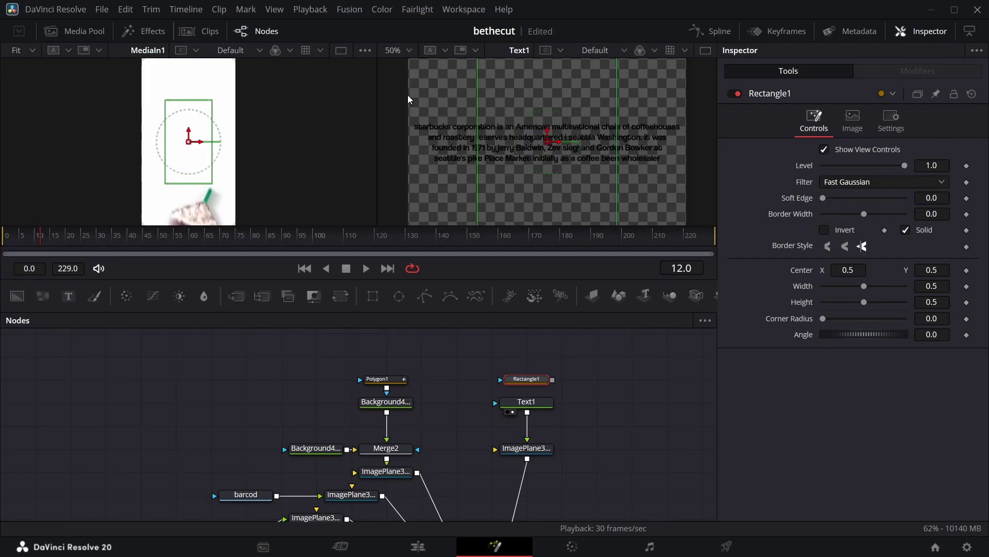
{"action": "left_click_drag", "start_coordinate": [618, 160], "coordinate": [685, 145]}
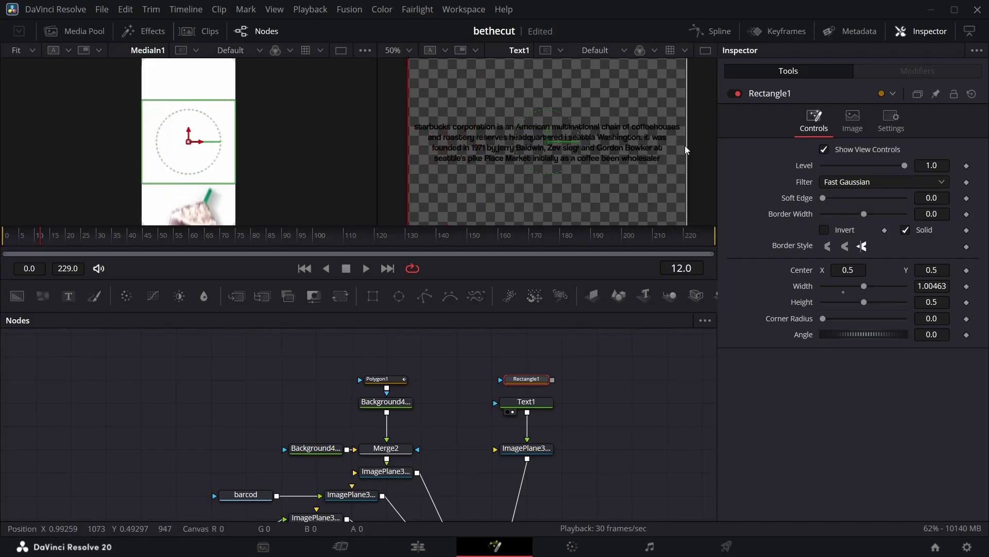
{"action": "left_click_drag", "start_coordinate": [864, 302], "coordinate": [832, 302]}
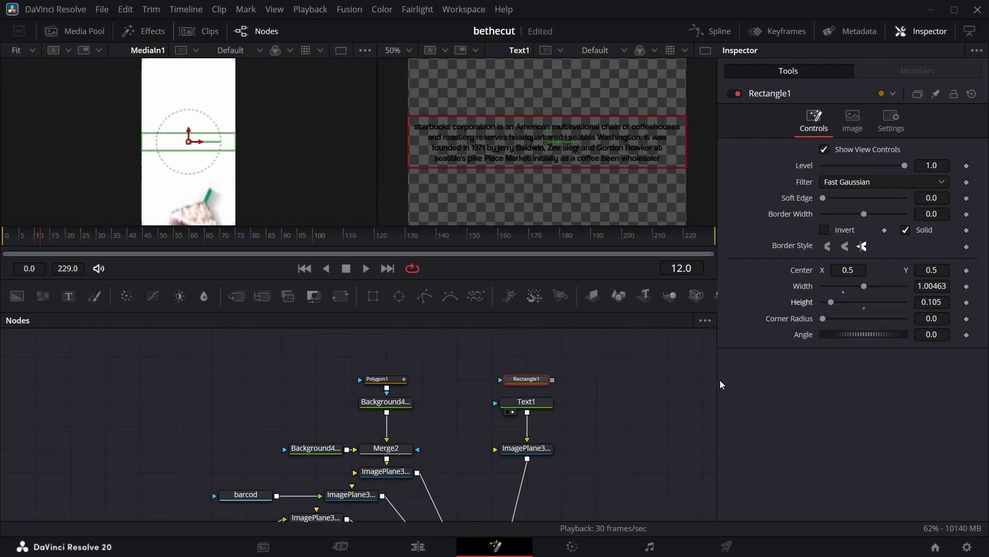
{"action": "left_click_drag", "start_coordinate": [553, 380], "coordinate": [550, 393]}
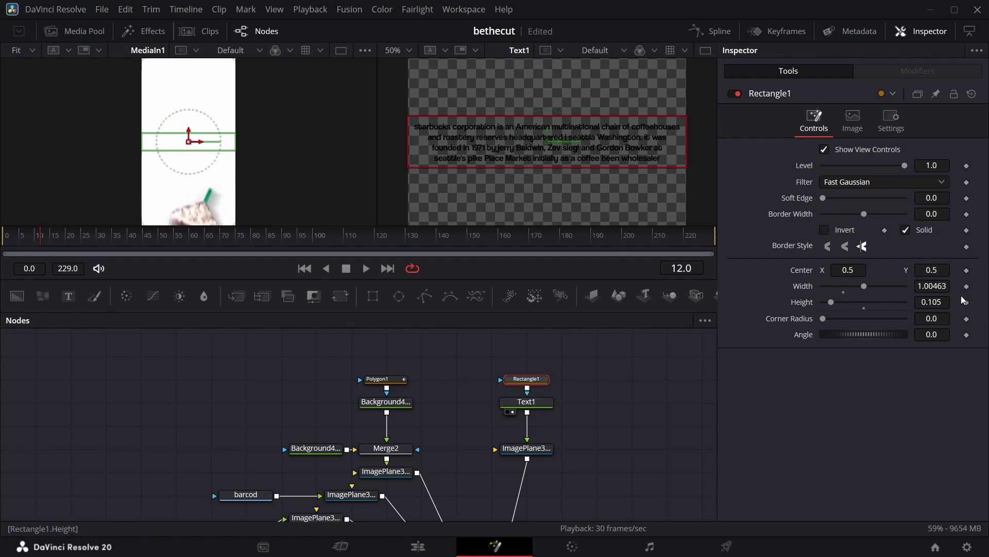
Keyframe the mask's Center Y from 0.597 at frame 12 to 0.5 at frame 35, and set its soft edge to 0.0236.
{"action": "left_click", "coordinate": [967, 270]}
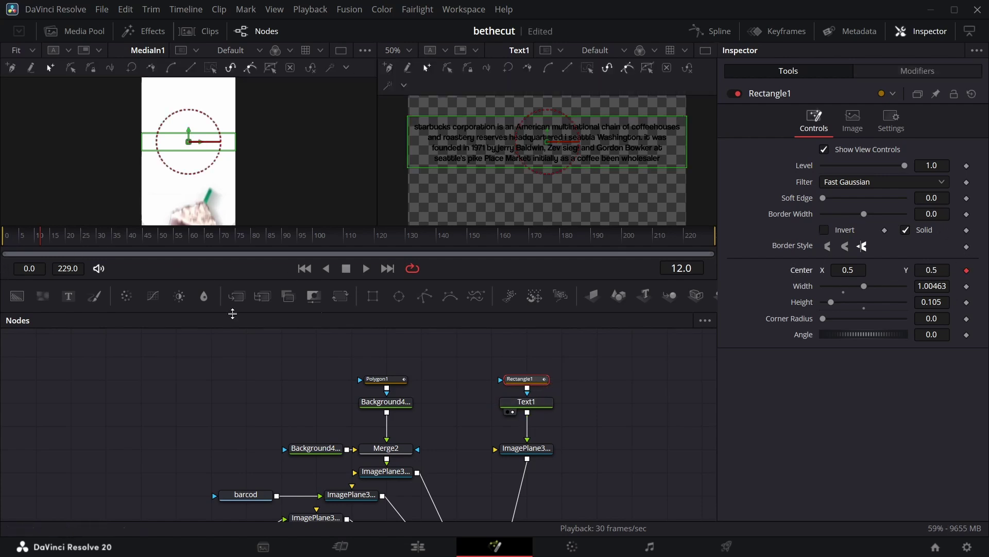
{"action": "left_click_drag", "start_coordinate": [43, 244], "coordinate": [115, 242]}
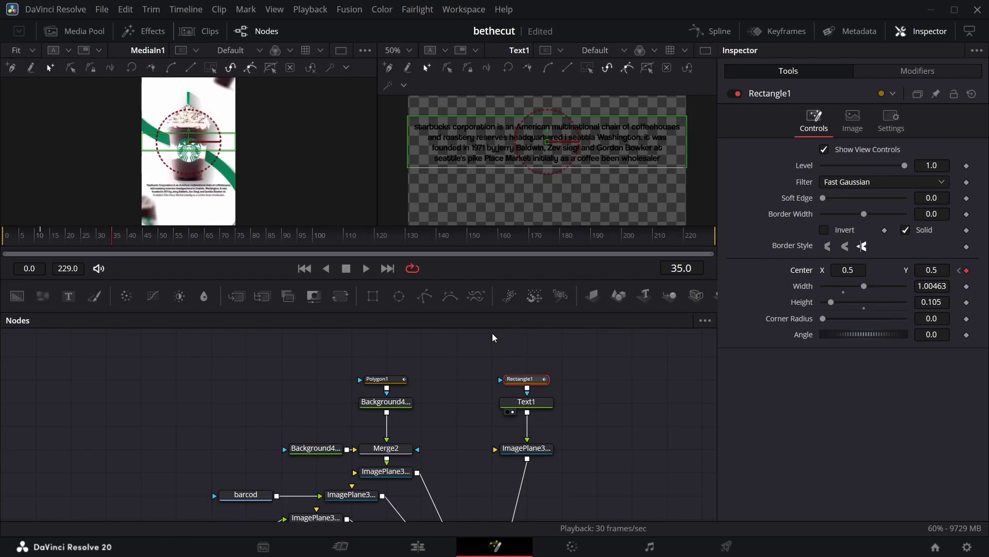
{"action": "left_click", "coordinate": [959, 271]}
{"action": "left_click_drag", "start_coordinate": [940, 272], "coordinate": [988, 272]}
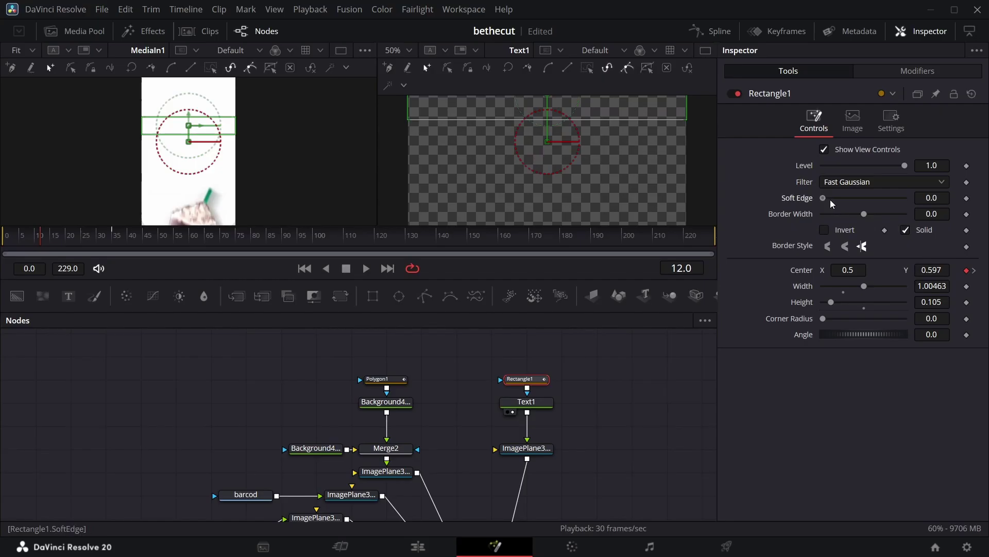
Smooth the displacement keyframes of the mask's Center in the Spline editor and play back the text reveal.
{"action": "left_click", "coordinate": [724, 35]}
{"action": "left_click", "coordinate": [655, 323]}
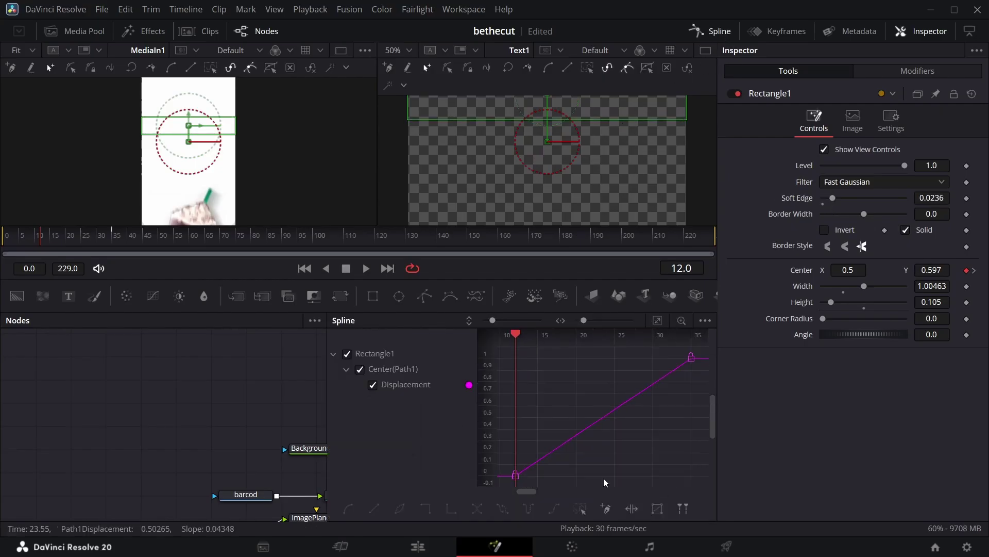
{"action": "left_click", "coordinate": [580, 509]}
{"action": "key", "text": "s"}
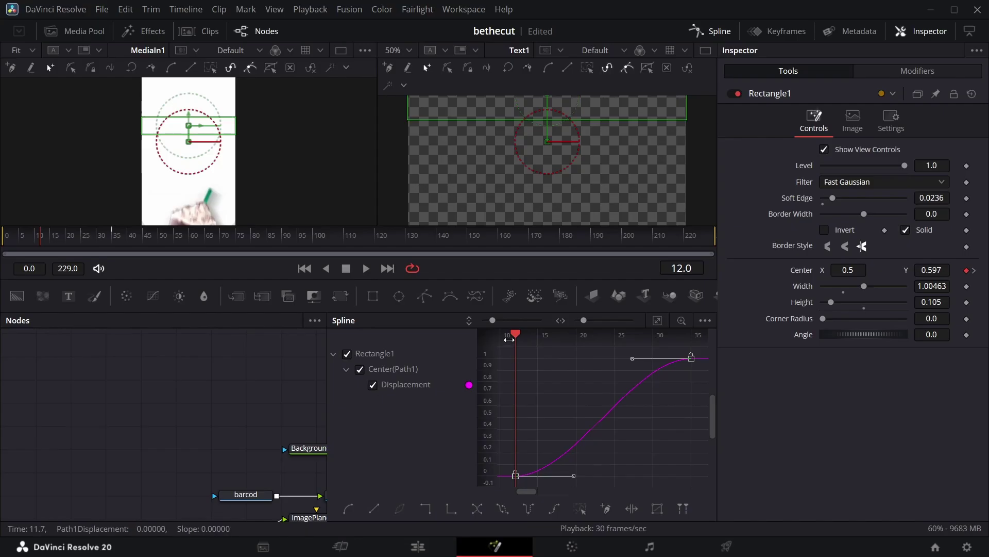
{"action": "left_click", "coordinate": [366, 268]}
{"action": "key", "text": "space"}
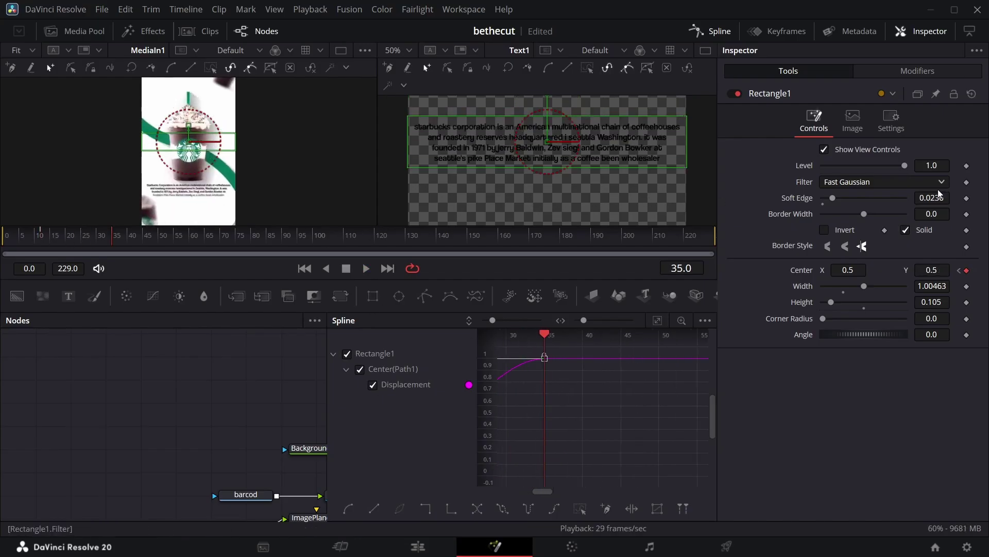
{"action": "left_click_drag", "start_coordinate": [83, 237], "coordinate": [114, 235]}
{"action": "left_click", "coordinate": [711, 31]}
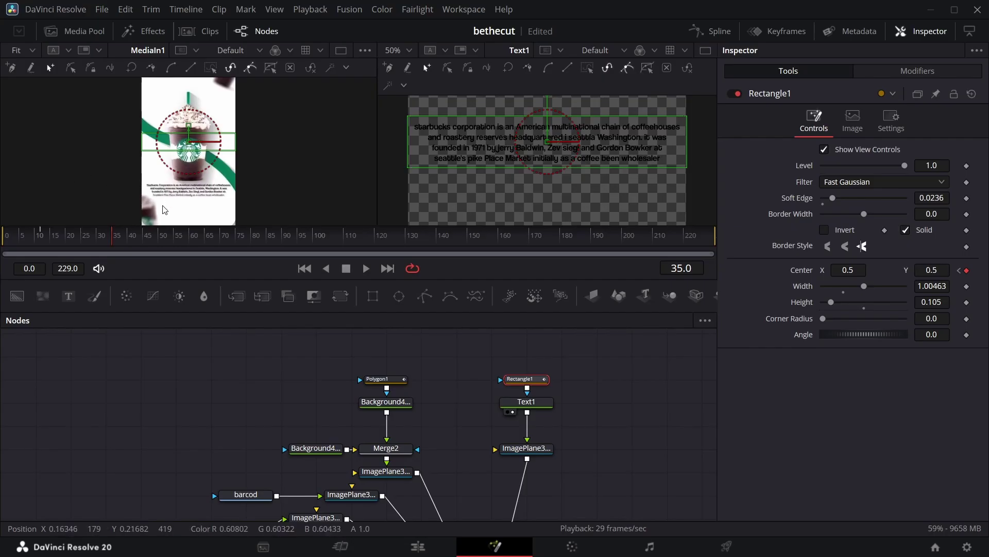
Go to frame 9 and insert a Transform 3D node between Camera3D1 and Merge3D1.
{"action": "left_click_drag", "start_coordinate": [116, 242], "coordinate": [86, 241]}
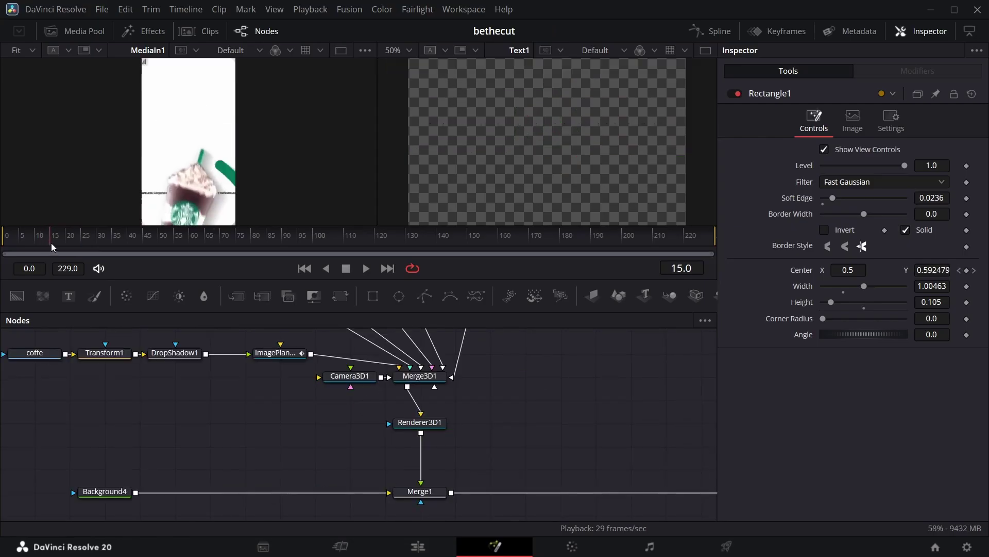
{"action": "mouse_move", "coordinate": [51, 243]}
{"action": "left_mouse_down"}
{"action": "mouse_move", "coordinate": [84, 234]}
{"action": "mouse_move", "coordinate": [32, 243]}
{"action": "left_mouse_up"}
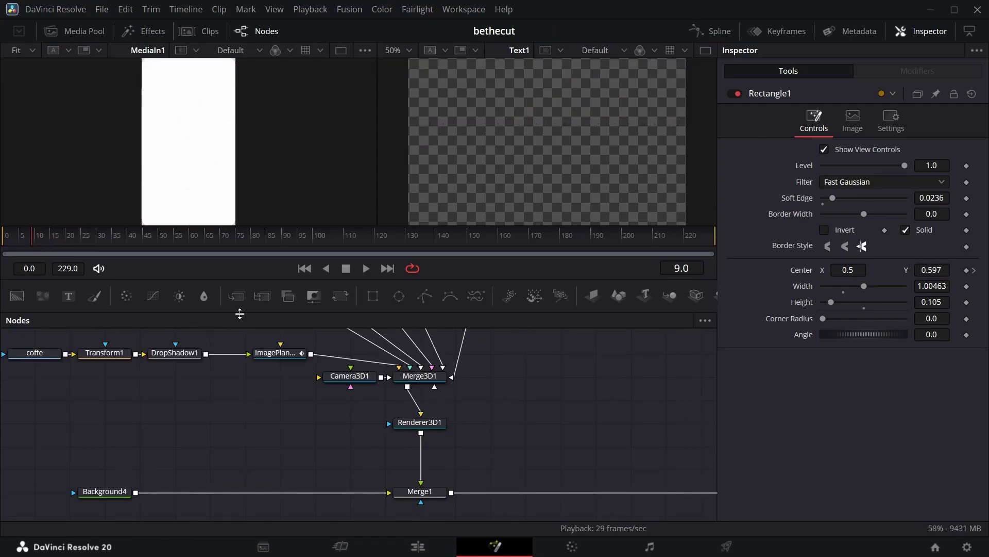
{"action": "left_click_drag", "start_coordinate": [362, 382], "coordinate": [256, 382]}
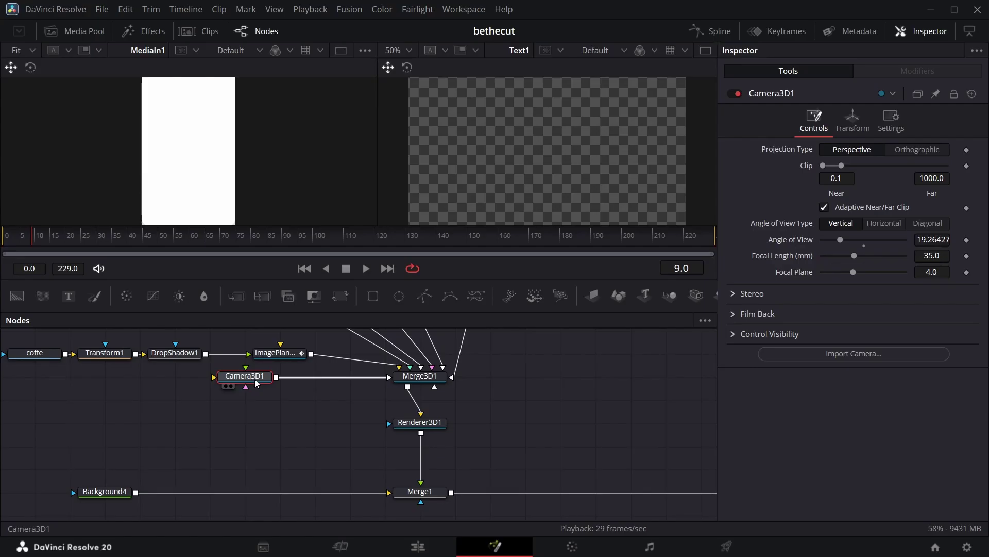
{"action": "key", "text": "shift+space"}
{"action": "type", "text": "xf"}
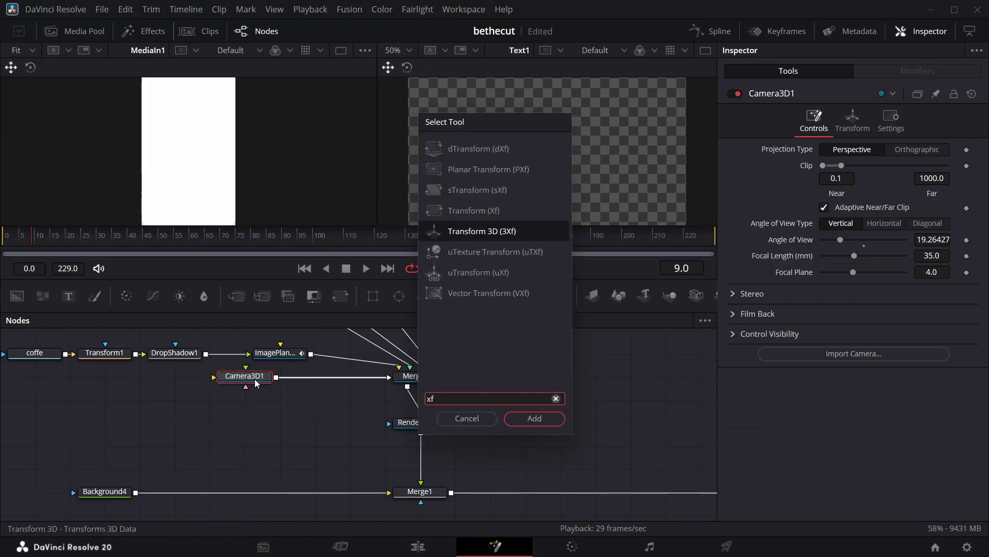
{"action": "key", "text": "Return"}
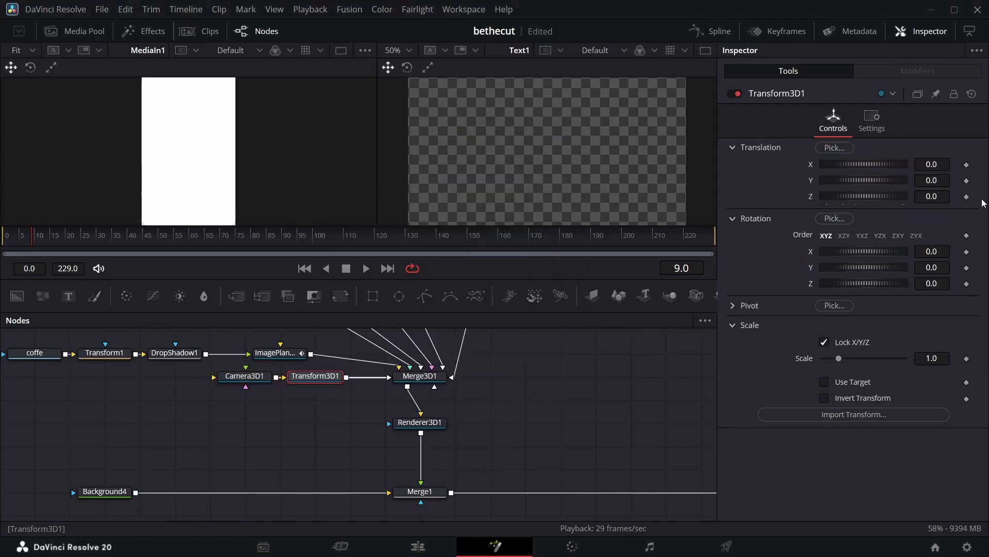
Keyframe Transform3D1's Z translation at 0.0 on frames 9 and 45, and show Merge1 fitted in the second viewer.
{"action": "left_click_drag", "start_coordinate": [38, 239], "coordinate": [145, 242]}
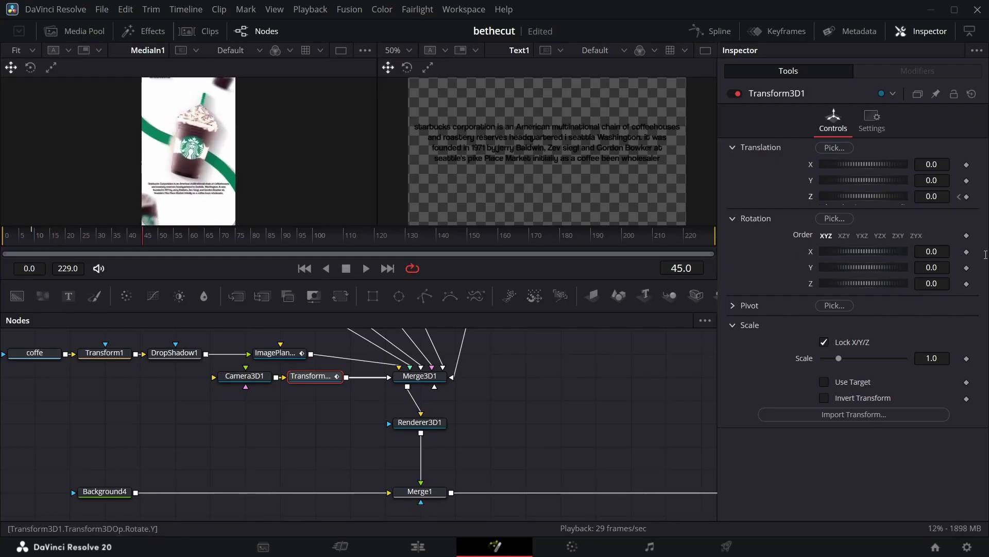
{"action": "left_click", "coordinate": [960, 196]}
{"action": "left_click", "coordinate": [426, 496]}
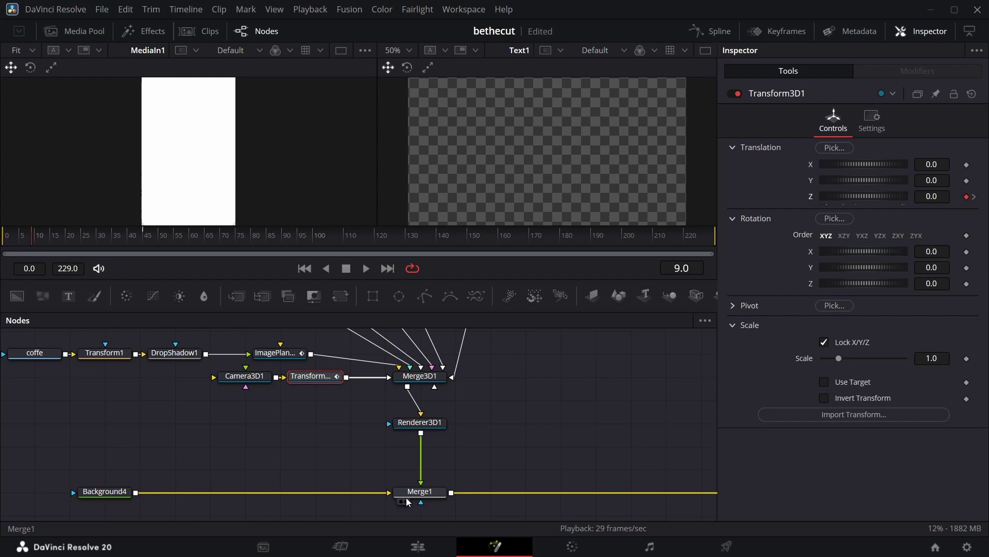
{"action": "left_click", "coordinate": [407, 502]}
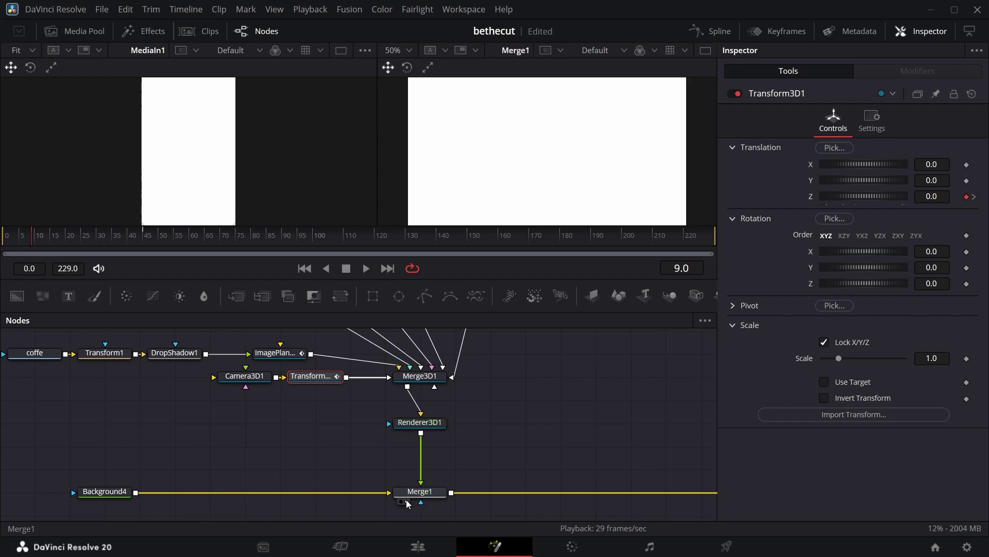
{"action": "left_click", "coordinate": [411, 49]}
{"action": "left_click", "coordinate": [407, 67]}
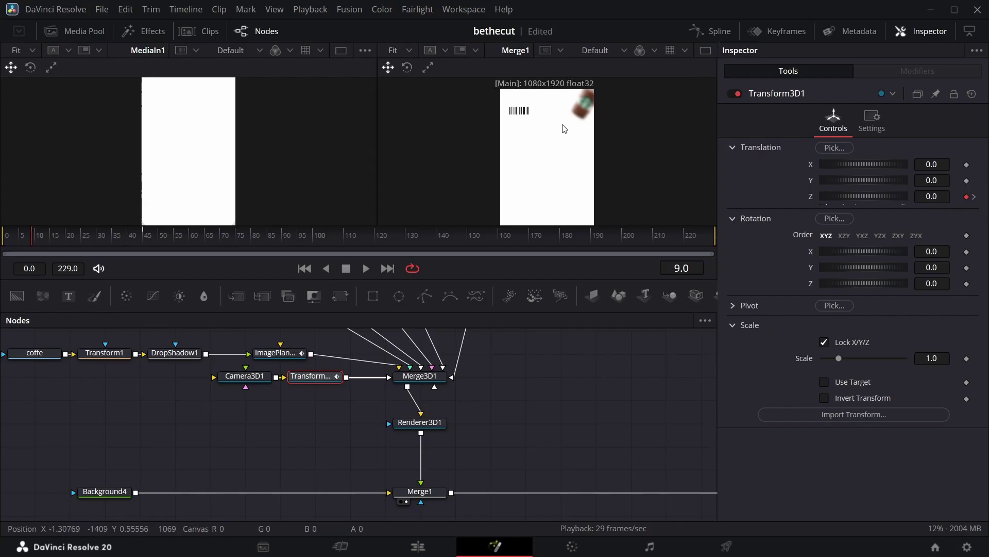
Copy the cup's Drop Shadow onto the barcode branch and set its drop angle to 51.0 and drop distance to 0.1181.
{"action": "scroll", "coordinate": [350, 392], "scroll_direction": "up", "scroll_amount": 3}
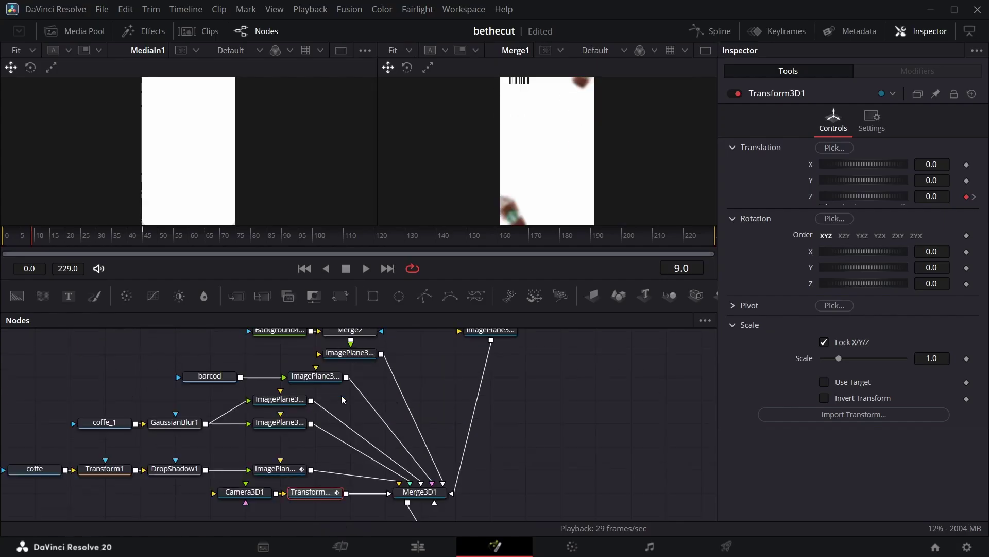
{"action": "left_click", "coordinate": [188, 470]}
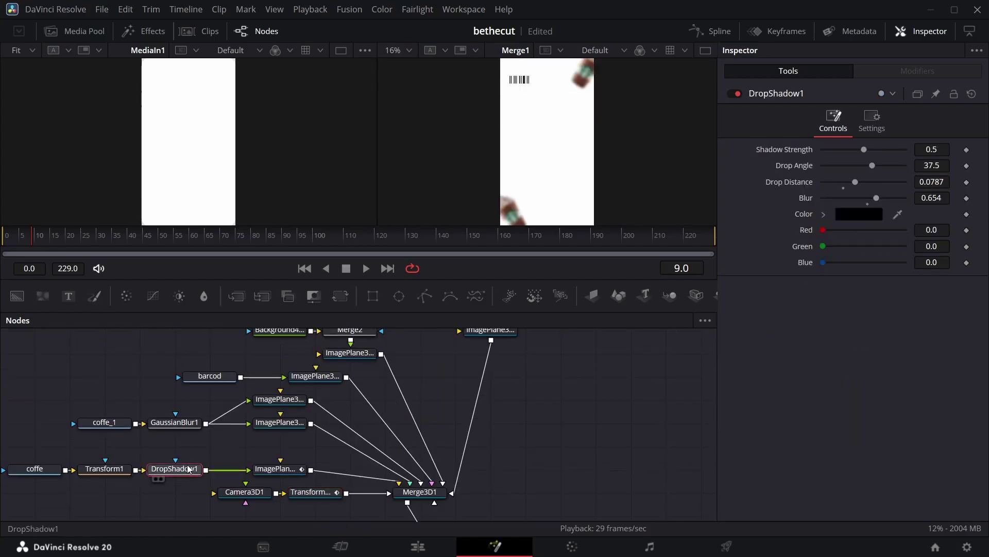
{"action": "scroll", "coordinate": [227, 446], "scroll_direction": "up", "scroll_amount": 3}
{"action": "left_click_drag", "start_coordinate": [237, 491], "coordinate": [164, 492]}
{"action": "left_click", "coordinate": [172, 501]}
{"action": "key", "text": "ctrl+v"}
{"action": "key", "text": "ctrl+z"}
{"action": "key", "text": "ctrl+v"}
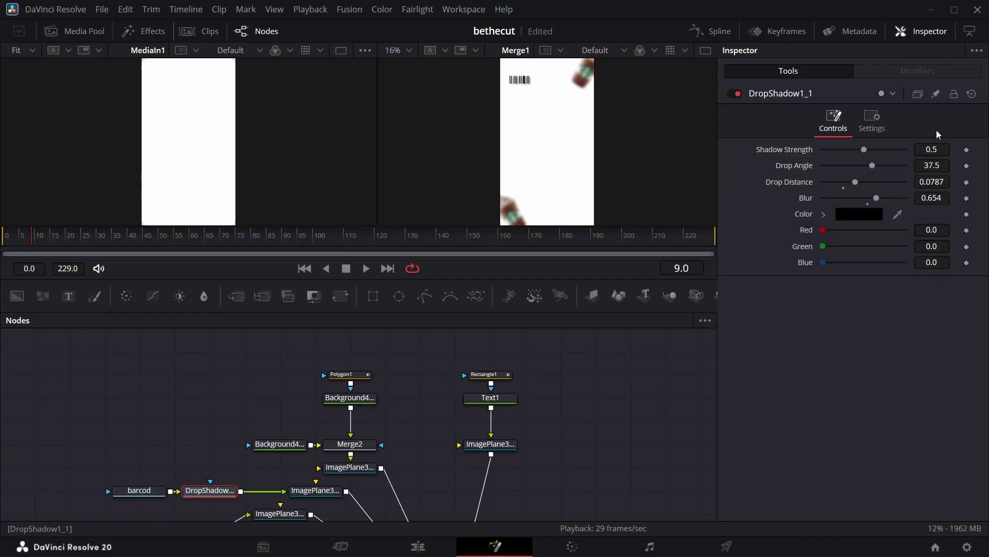
{"action": "left_click_drag", "start_coordinate": [857, 182], "coordinate": [871, 182]}
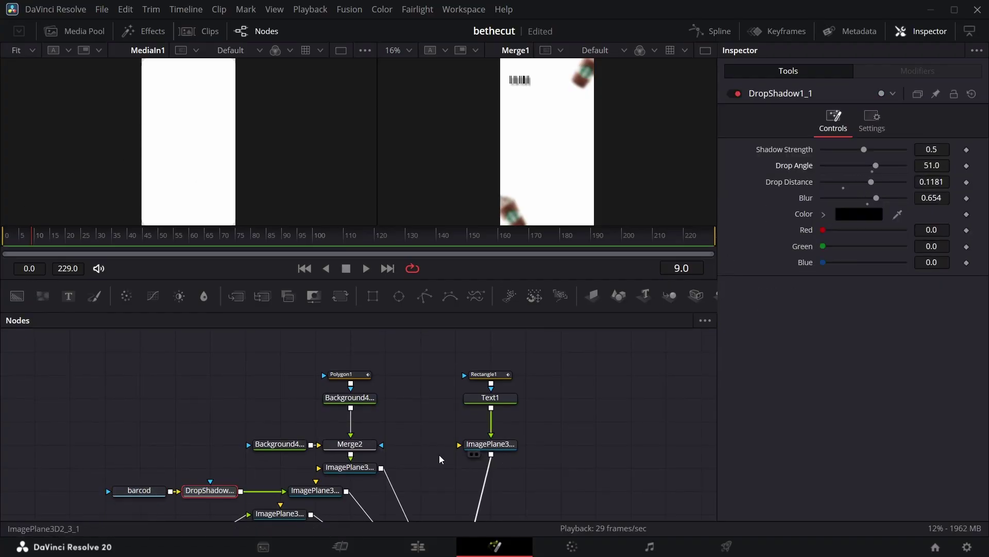
Set the camera Transform3D1's Z translation keyframe at frame 9 to -2.62.
{"action": "scroll", "coordinate": [363, 412], "scroll_direction": "down", "scroll_amount": 4}
{"action": "left_click", "coordinate": [312, 452]}
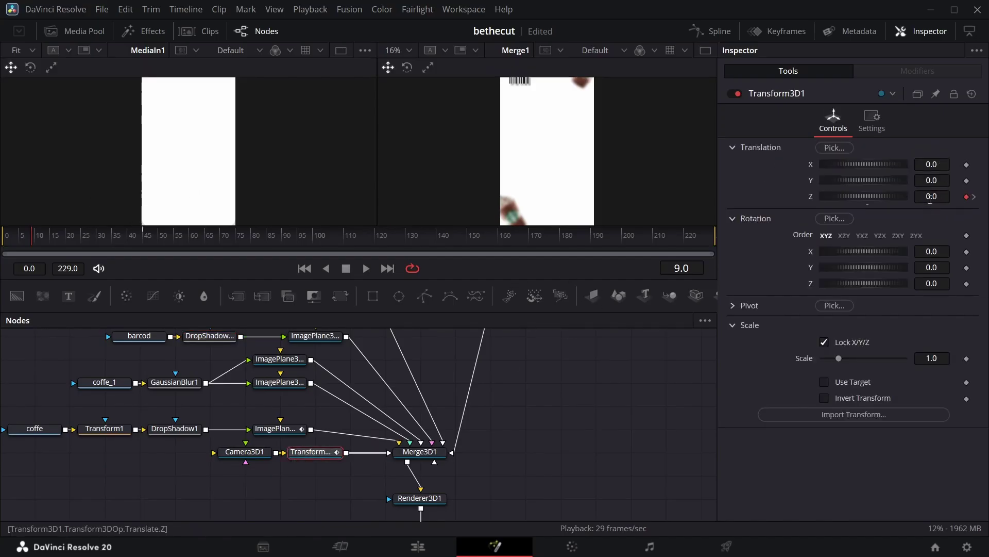
{"action": "left_click_drag", "start_coordinate": [864, 197], "coordinate": [721, 196]}
{"action": "scroll", "coordinate": [577, 111], "scroll_direction": "down", "scroll_amount": 3}
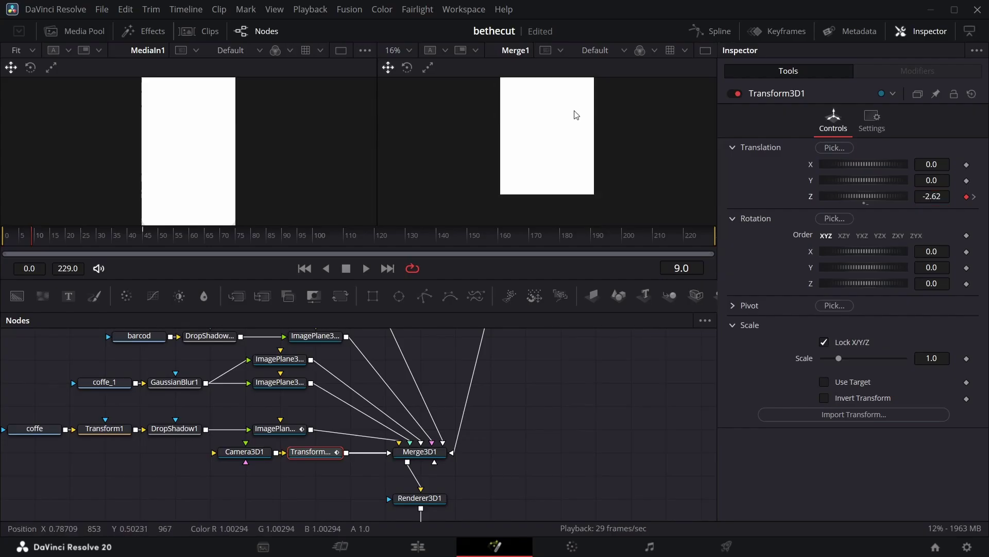
{"action": "scroll", "coordinate": [573, 123], "scroll_direction": "up", "scroll_amount": 3}
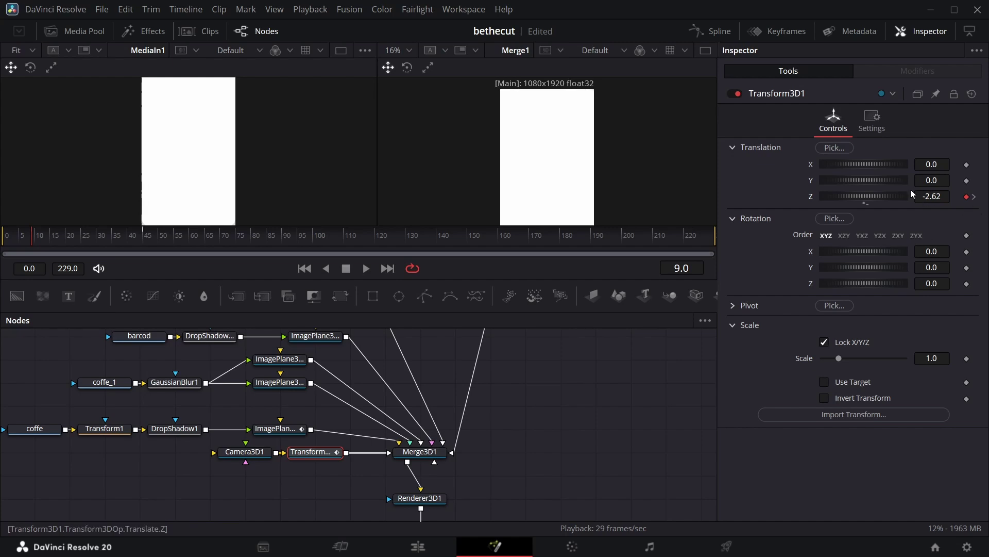
Apply Out Cubic easing to Transform3D1's Z Offset keyframes and play back the camera move.
{"action": "left_click", "coordinate": [710, 31]}
{"action": "key", "text": "ctrl+f"}
{"action": "key", "text": "ctrl+a"}
{"action": "right_click", "coordinate": [620, 424]}
{"action": "mouse_move", "coordinate": [669, 276]}
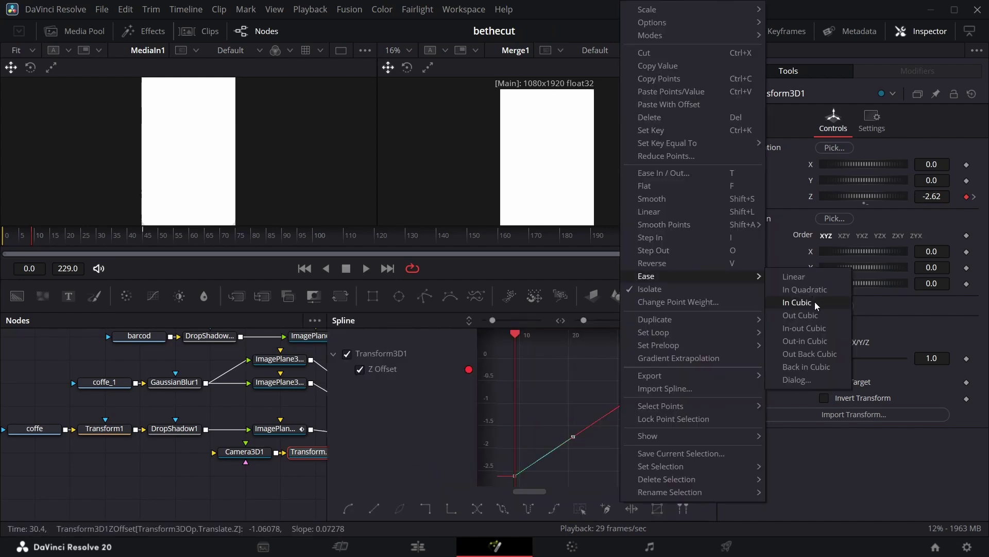
{"action": "left_click", "coordinate": [815, 312]}
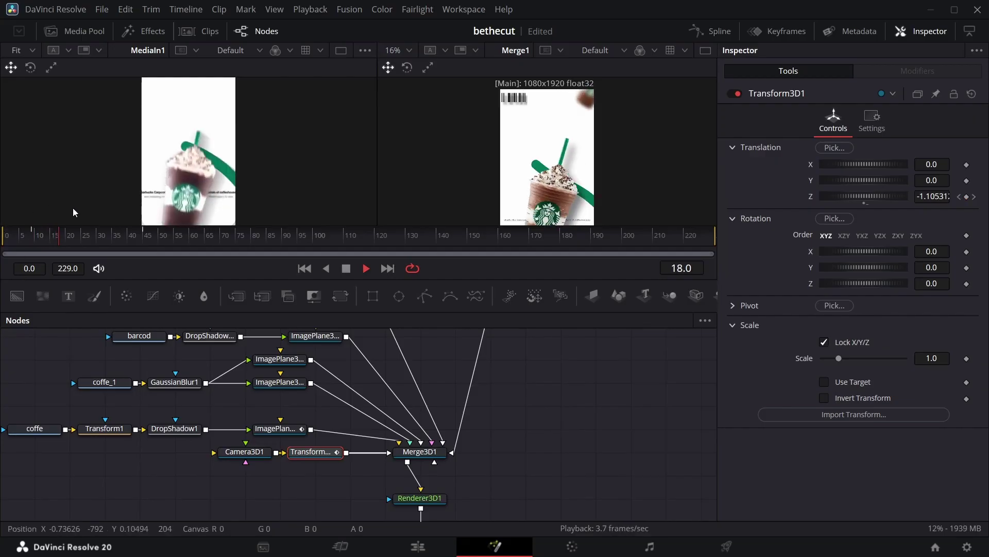
{"action": "key", "text": "space"}
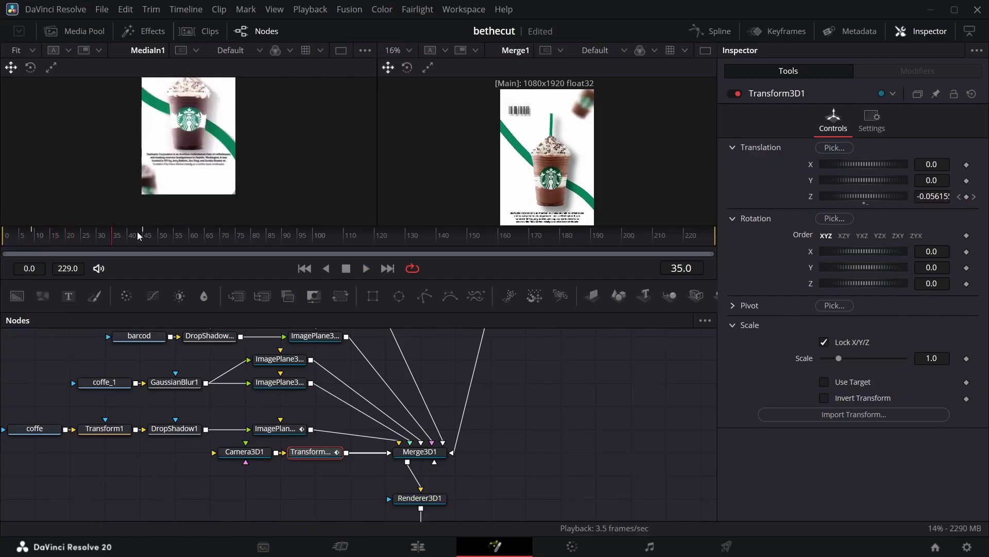
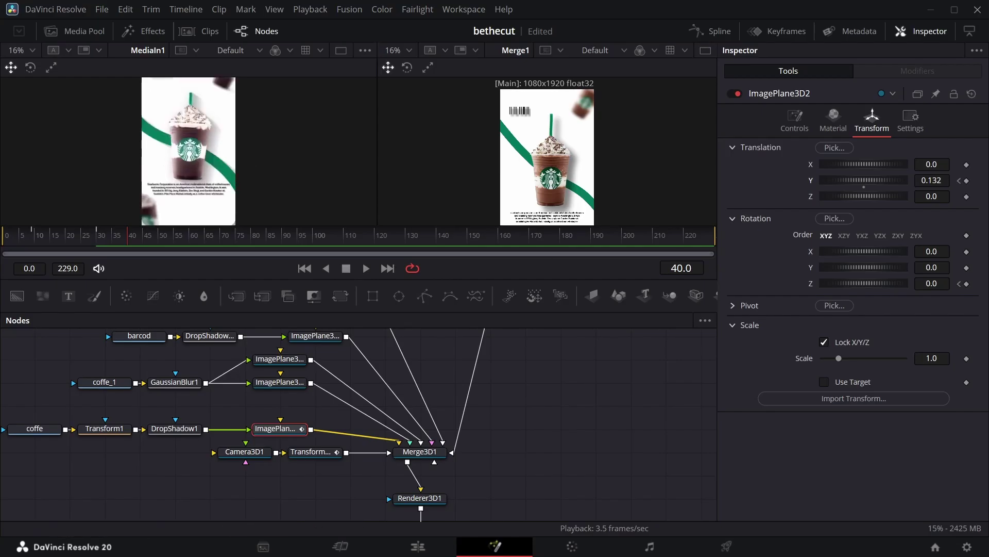
{"action": "left_click", "coordinate": [967, 180]}
{"action": "left_click_drag", "start_coordinate": [128, 239], "coordinate": [221, 236]}
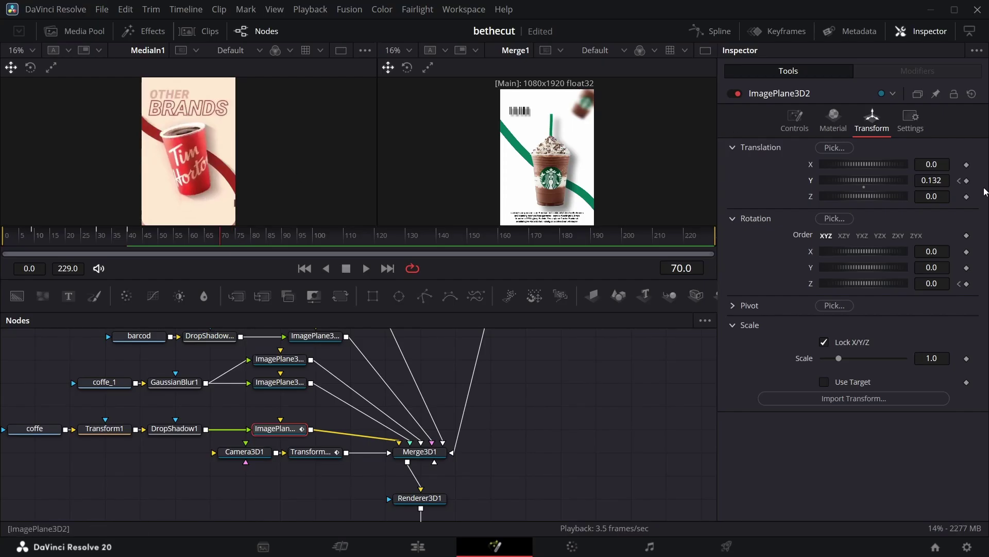
{"action": "left_click", "coordinate": [967, 182]}
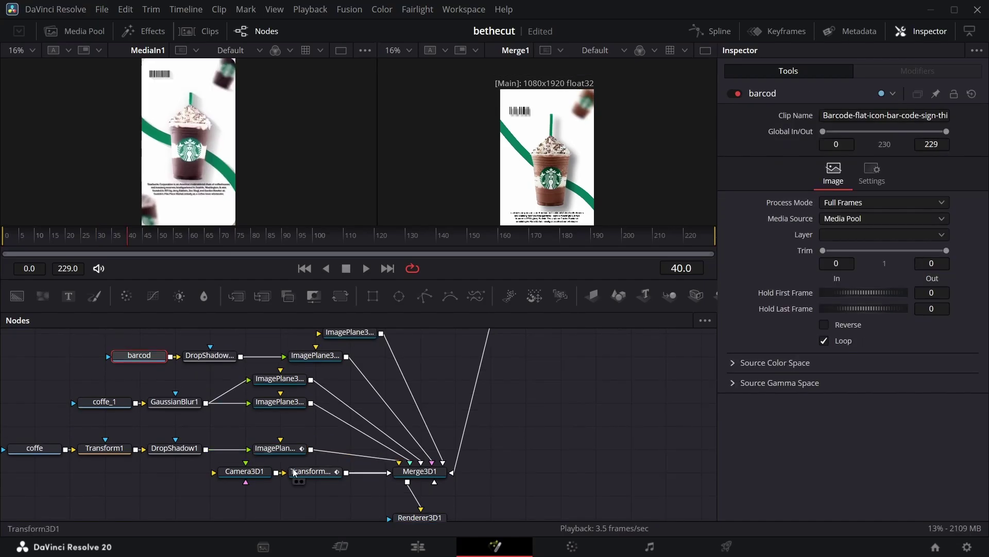
Keyframe the main cup's ImagePlane3D2 exit: X translation and Z rotation 0.0 at frame 40, X 1.219 and Z rotation -162.1 at frame 70.
{"action": "left_click", "coordinate": [282, 448]}
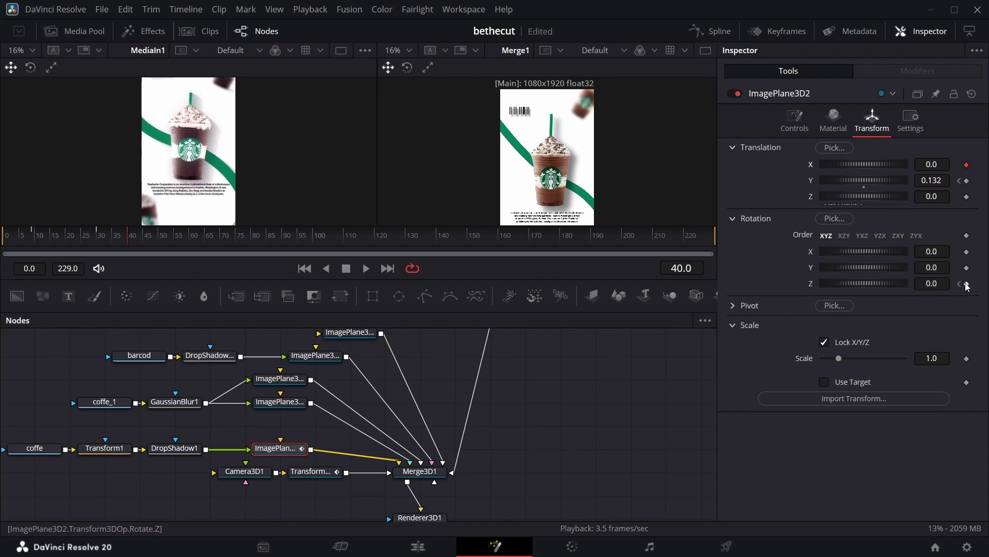
{"action": "left_click_drag", "start_coordinate": [128, 236], "coordinate": [221, 234]}
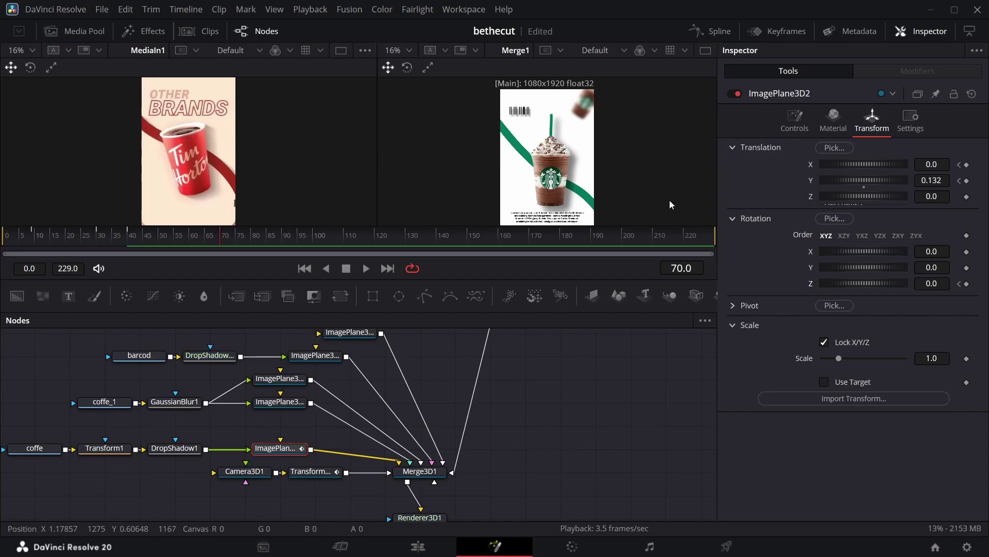
{"action": "left_click", "coordinate": [967, 284]}
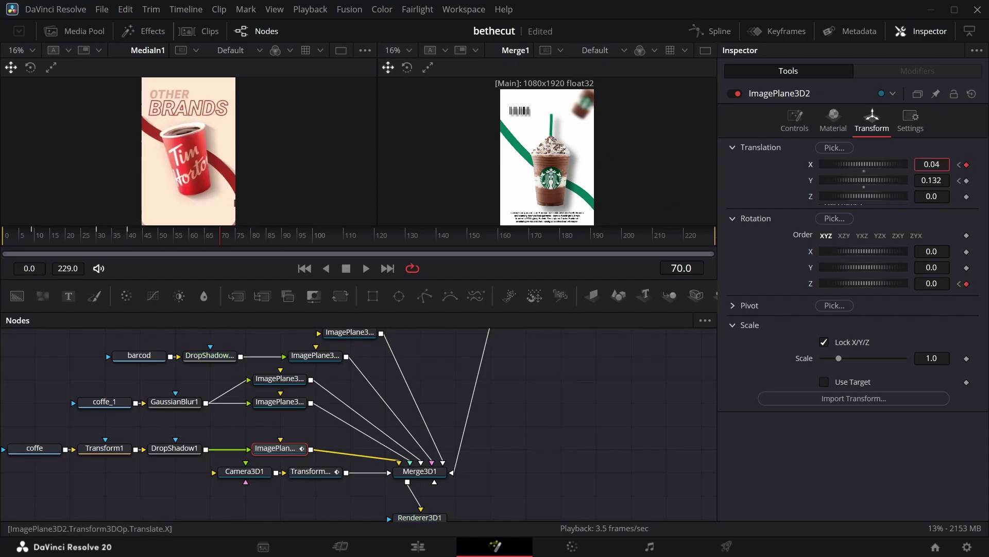
{"action": "left_click_drag", "start_coordinate": [932, 164], "coordinate": [961, 165]}
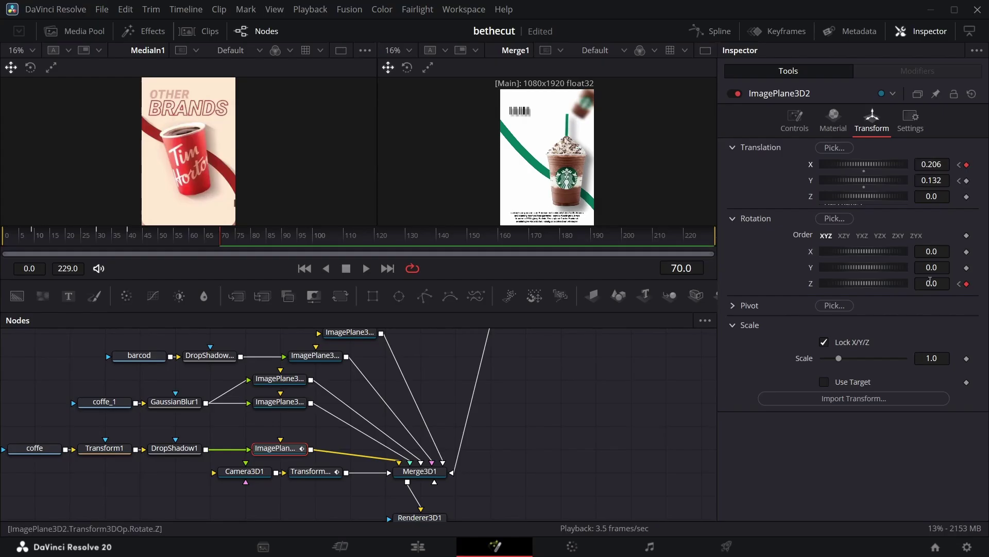
{"action": "left_click_drag", "start_coordinate": [930, 281], "coordinate": [868, 281]}
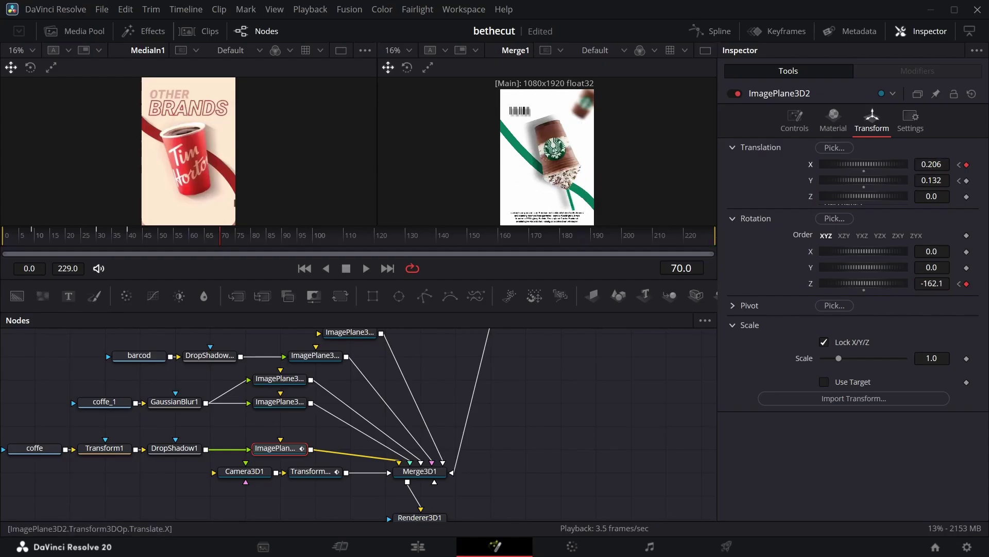
{"action": "left_click_drag", "start_coordinate": [931, 163], "coordinate": [988, 164]}
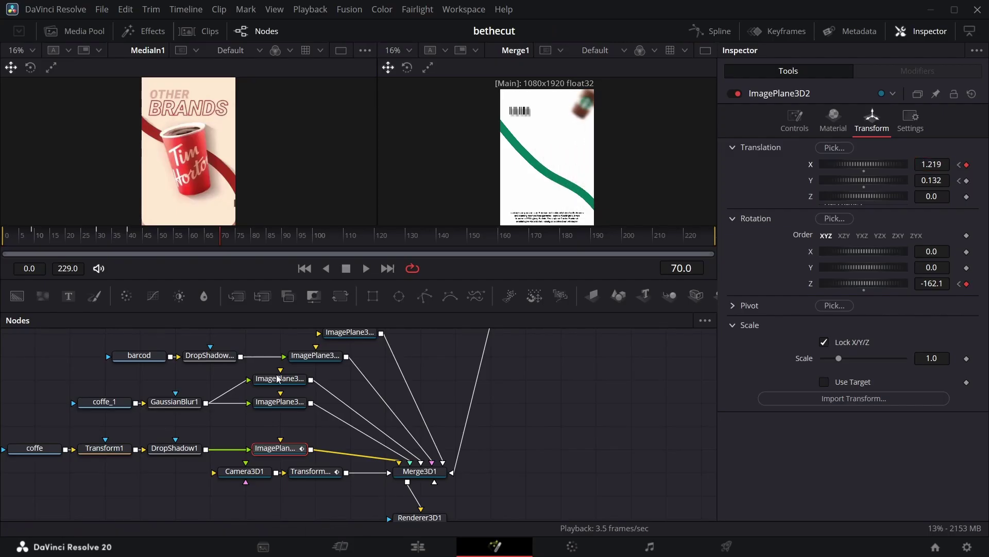
Fit ImagePlane3D2's X Offset curve in the spline editor and apply ease-out easing to the frame 40 to 70 segment.
{"action": "left_click", "coordinate": [721, 32]}
{"action": "left_click", "coordinate": [657, 320]}
{"action": "right_click", "coordinate": [600, 466]}
{"action": "left_click", "coordinate": [721, 307]}
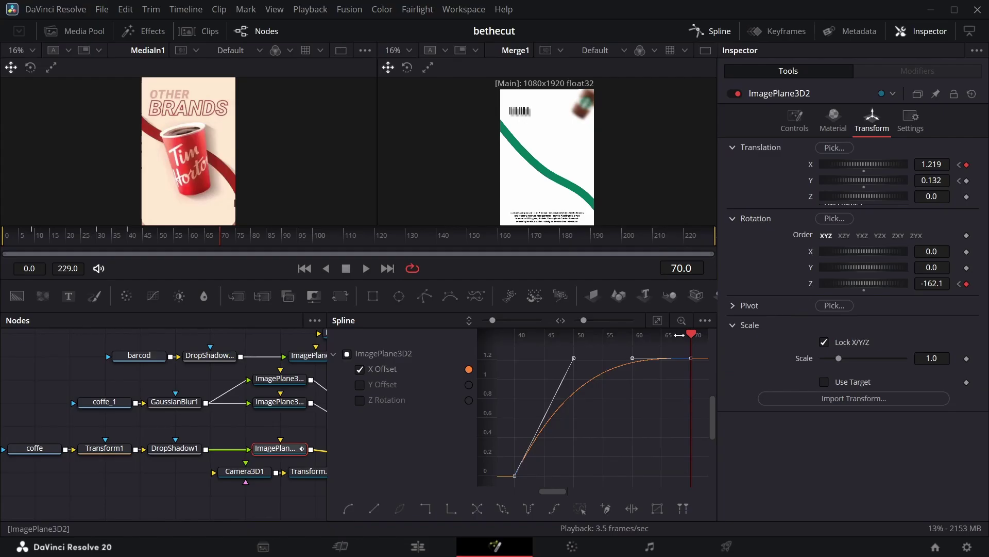
Apply ease-out easing to ImagePlane3D2's Z Rotation between frames 40 and 70, and review the cup's exit.
{"action": "left_click", "coordinate": [360, 400]}
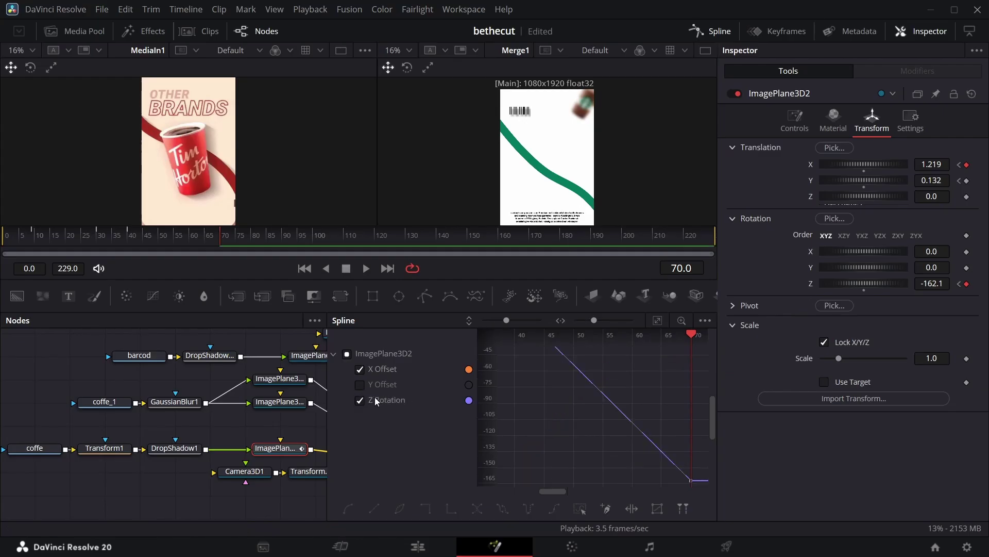
{"action": "left_click", "coordinate": [658, 320]}
{"action": "left_click", "coordinate": [359, 369]}
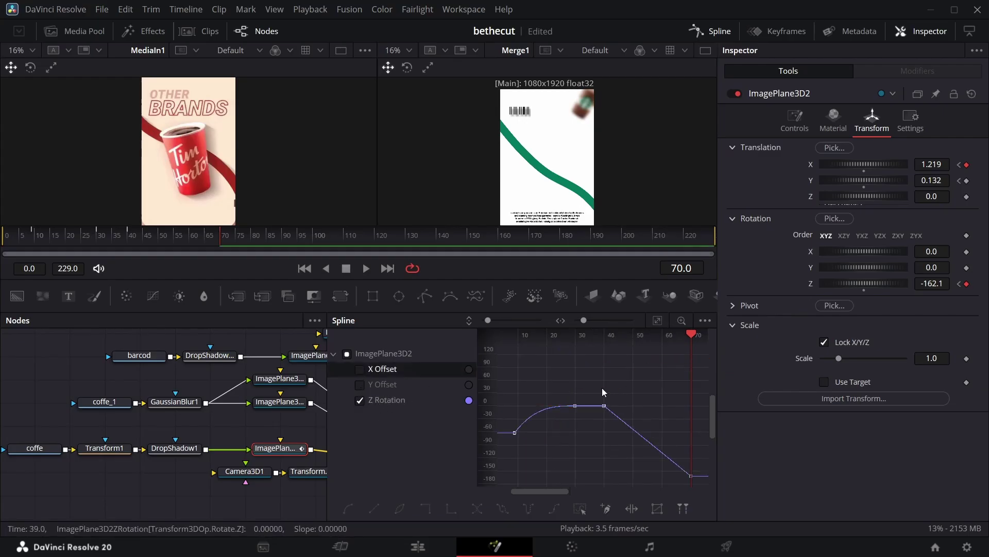
{"action": "left_click_drag", "start_coordinate": [639, 449], "coordinate": [710, 485]}
{"action": "right_click", "coordinate": [710, 485]}
{"action": "left_click", "coordinate": [812, 311]}
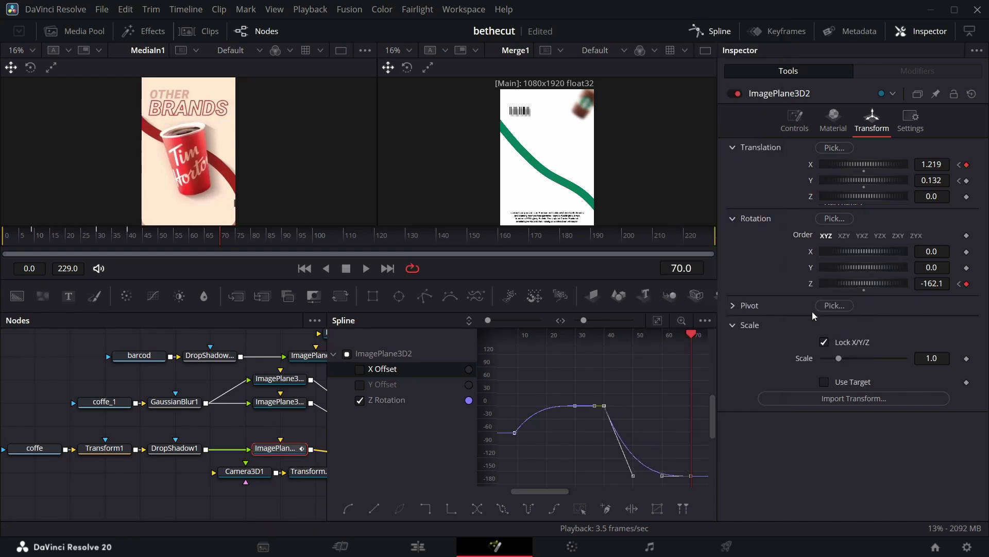
{"action": "left_click_drag", "start_coordinate": [218, 237], "coordinate": [171, 233]}
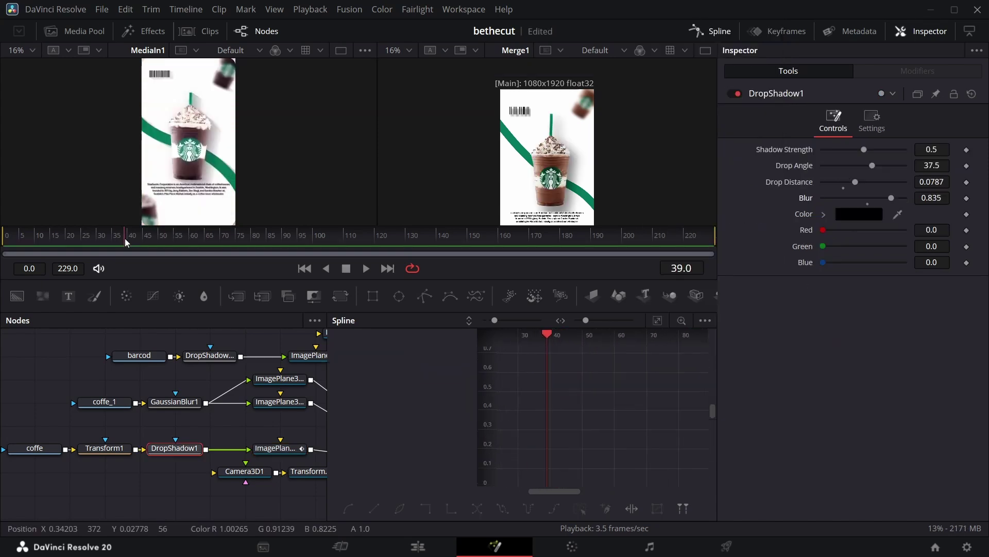
{"action": "left_click_drag", "start_coordinate": [125, 239], "coordinate": [128, 237]}
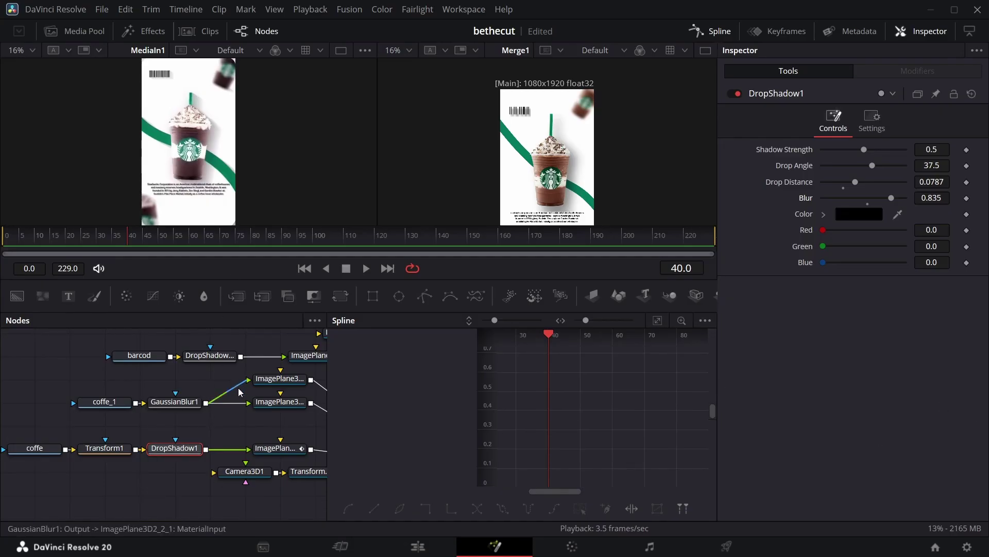
{"action": "left_click", "coordinate": [702, 31]}
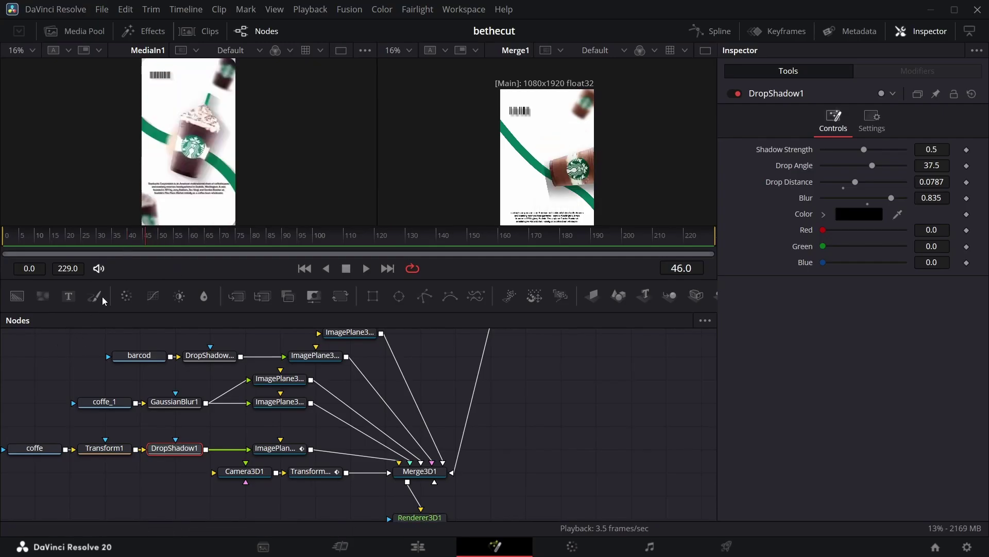
At frame 45, keyframe ImagePlane3D2_2's X translation at -0.655 and ImagePlane3D2_2_1's Y translation at 1.232.
{"action": "mouse_move", "coordinate": [141, 237]}
{"action": "left_mouse_down"}
{"action": "mouse_move", "coordinate": [158, 238]}
{"action": "mouse_move", "coordinate": [143, 237]}
{"action": "left_mouse_up"}
{"action": "left_click", "coordinate": [279, 402]}
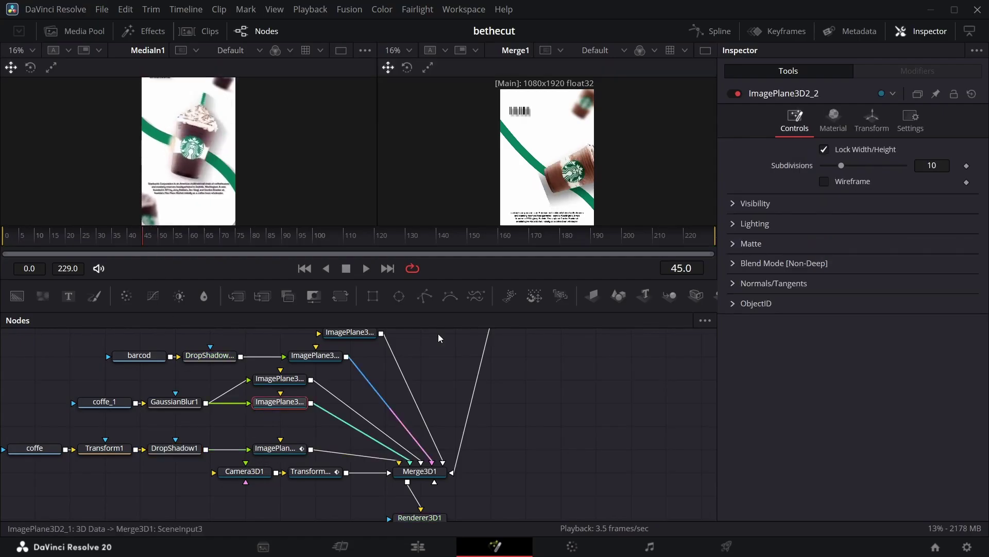
{"action": "left_click", "coordinate": [872, 119]}
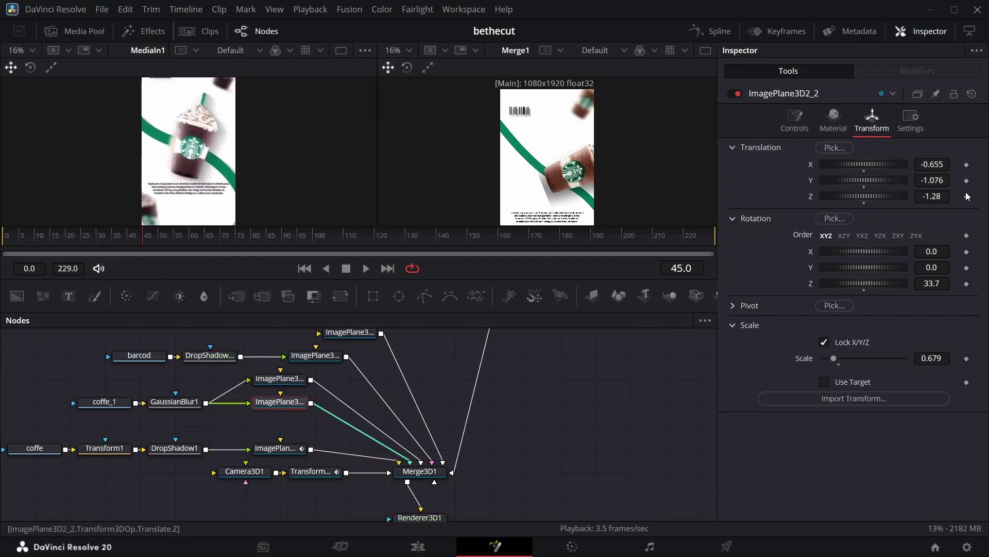
{"action": "left_click", "coordinate": [967, 165]}
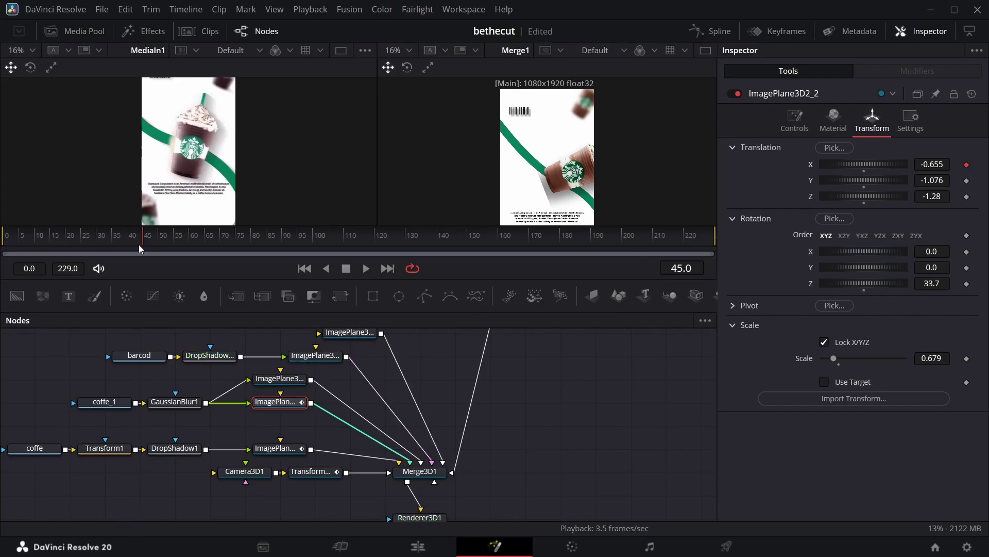
{"action": "left_click", "coordinate": [280, 378]}
{"action": "left_click", "coordinate": [872, 118]}
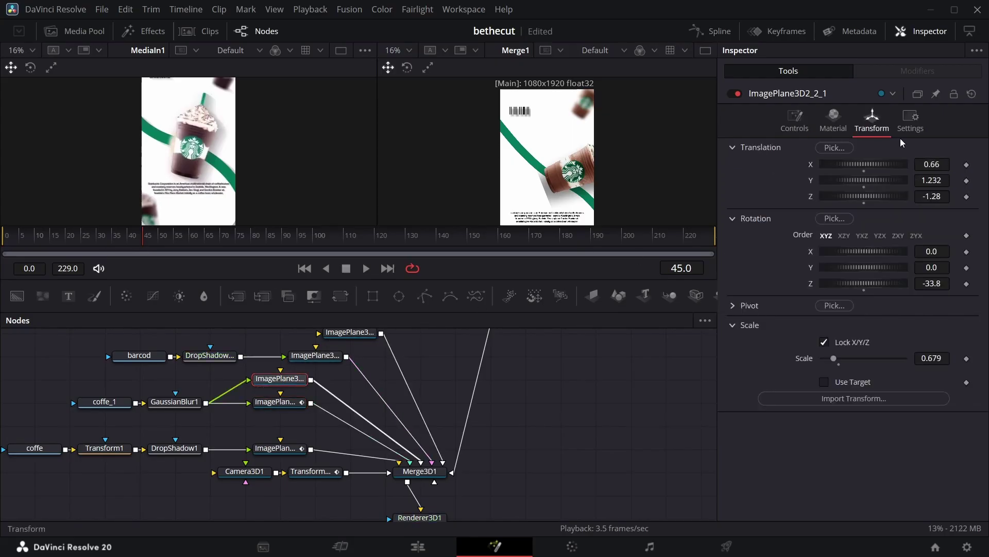
{"action": "left_click", "coordinate": [966, 180]}
At frame 55, keyframe ImagePlane3D2_2_1 moved upward and ImagePlane3D2_2 moved to the left out of frame, and smooth both offset curves.
{"action": "left_click_drag", "start_coordinate": [141, 243], "coordinate": [175, 239]}
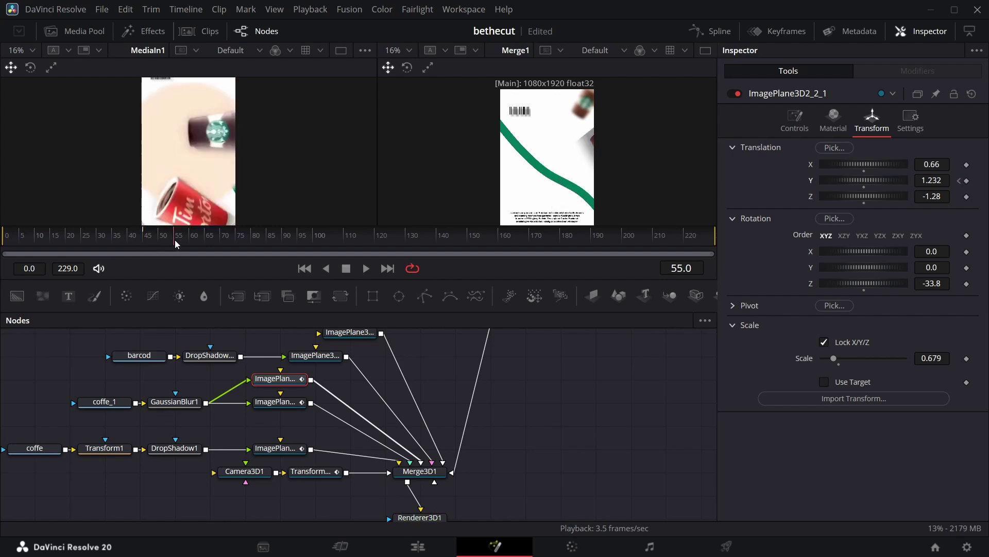
{"action": "left_click", "coordinate": [967, 181]}
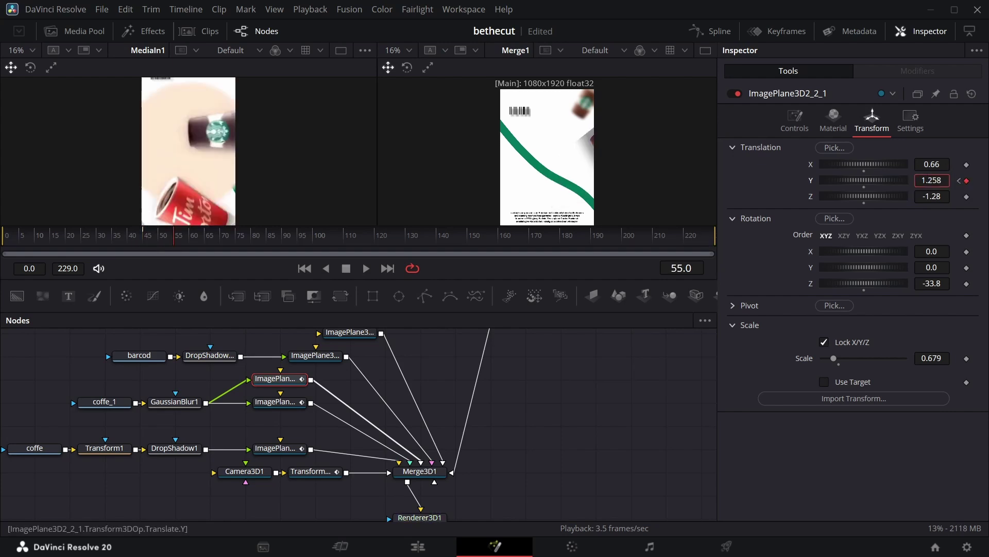
{"action": "left_click_drag", "start_coordinate": [864, 180], "coordinate": [891, 180]}
{"action": "left_click", "coordinate": [279, 403]}
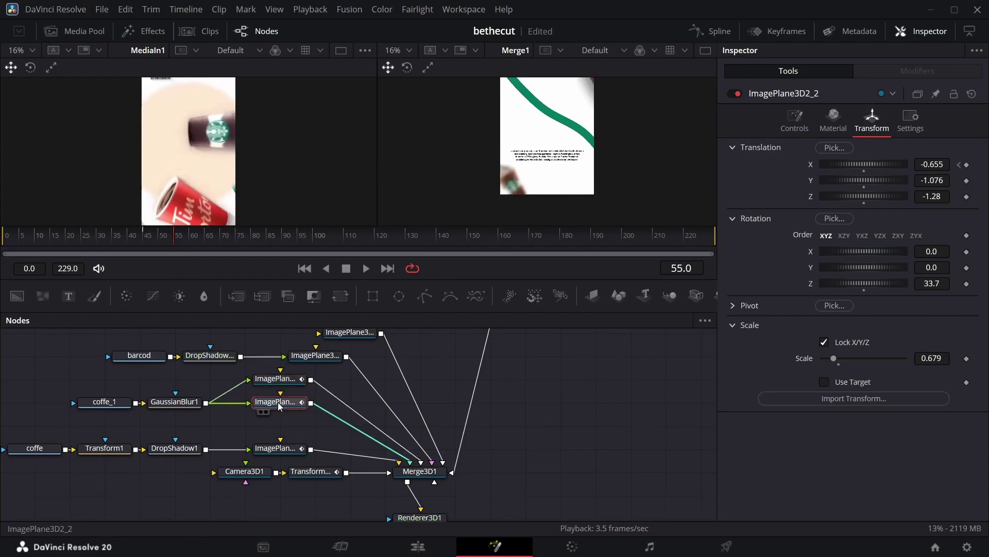
{"action": "left_click_drag", "start_coordinate": [940, 160], "coordinate": [911, 160]}
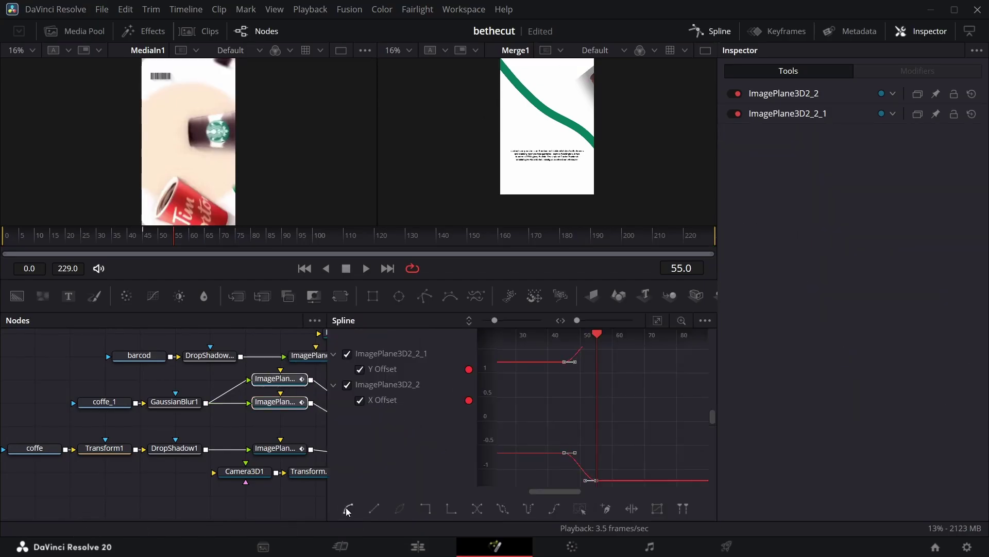
{"action": "left_click", "coordinate": [713, 32]}
{"action": "left_click_drag", "start_coordinate": [155, 241], "coordinate": [175, 140]}
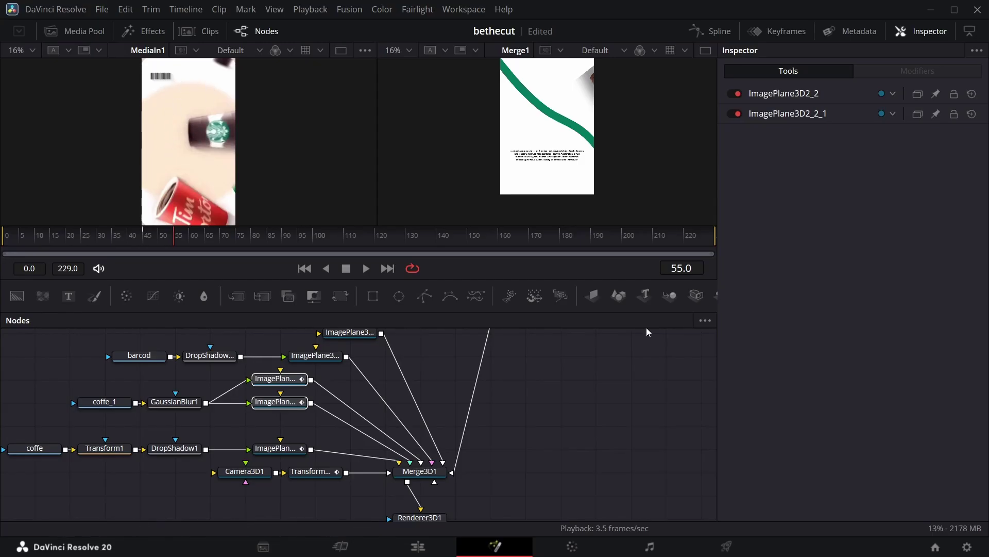
Add a Background node feeding a new Image Plane 3D in the empty area beside Merge3D1.
{"action": "left_click_drag", "start_coordinate": [511, 436], "coordinate": [347, 431]}
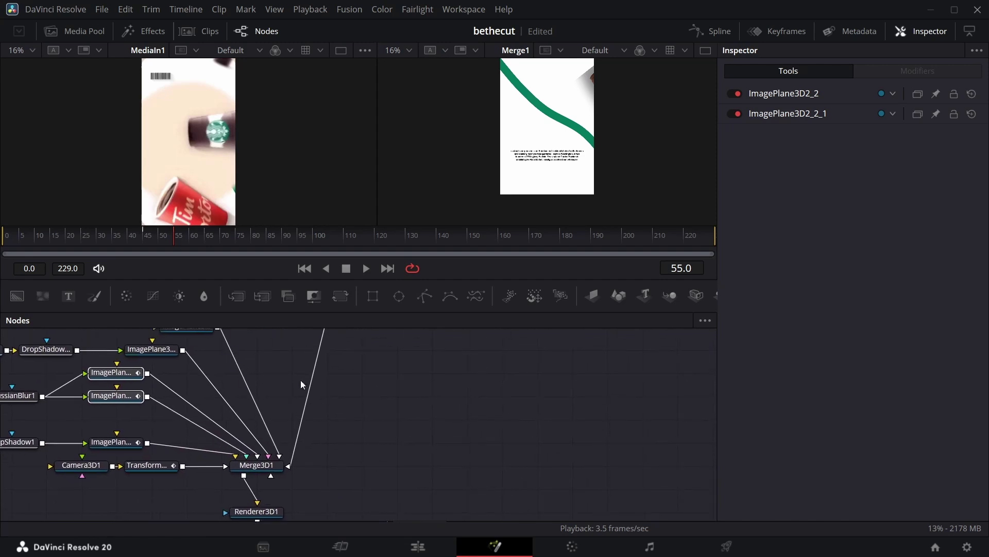
{"action": "left_click", "coordinate": [20, 293]}
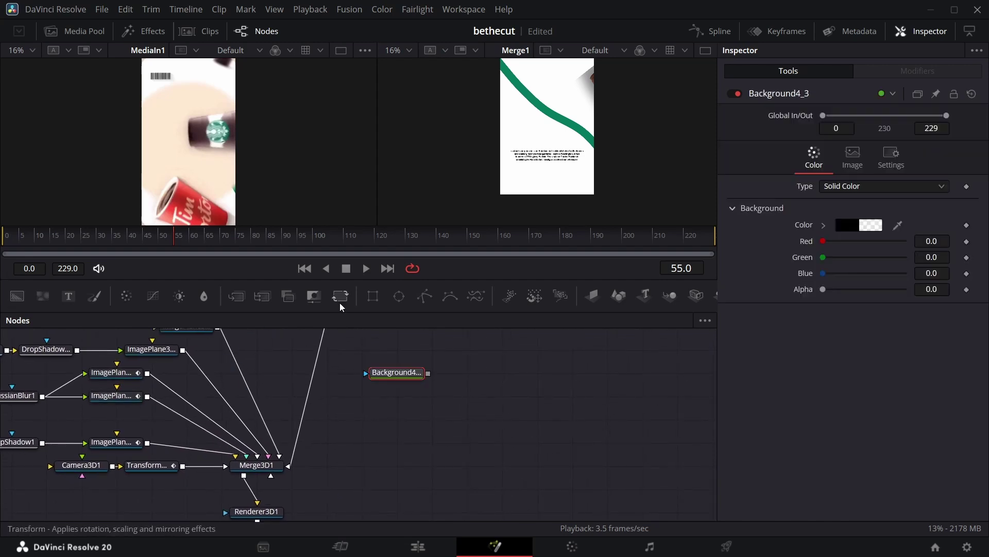
{"action": "left_click", "coordinate": [593, 296]}
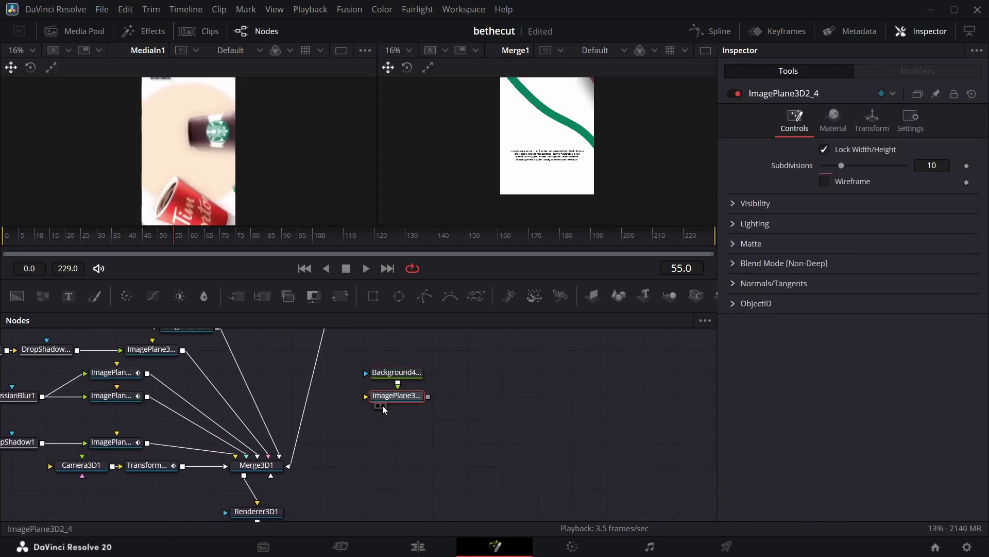
Sample the peach colour from the reference frame for the new background and connect its image plane to Merge3D1.
{"action": "left_click", "coordinate": [396, 372]}
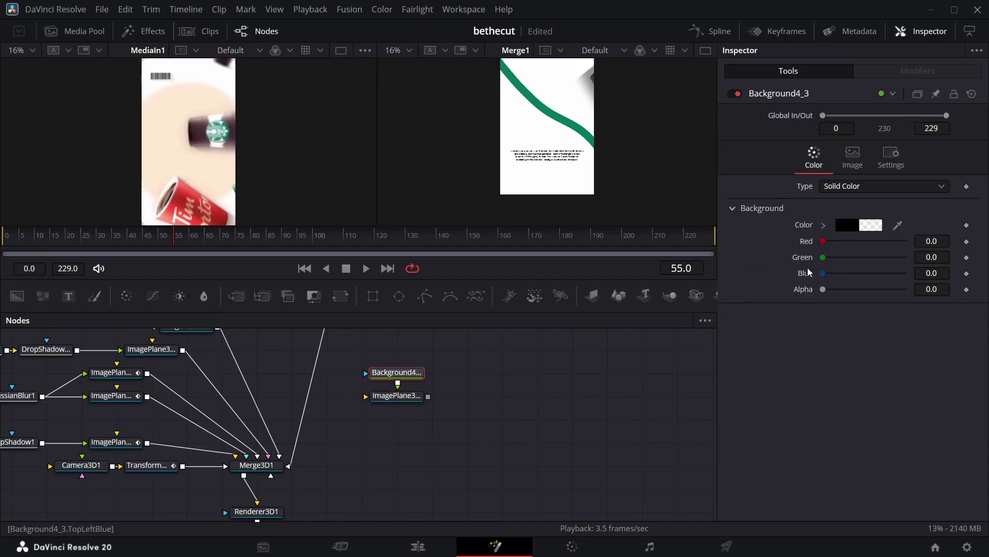
{"action": "left_click_drag", "start_coordinate": [898, 226], "coordinate": [217, 100]}
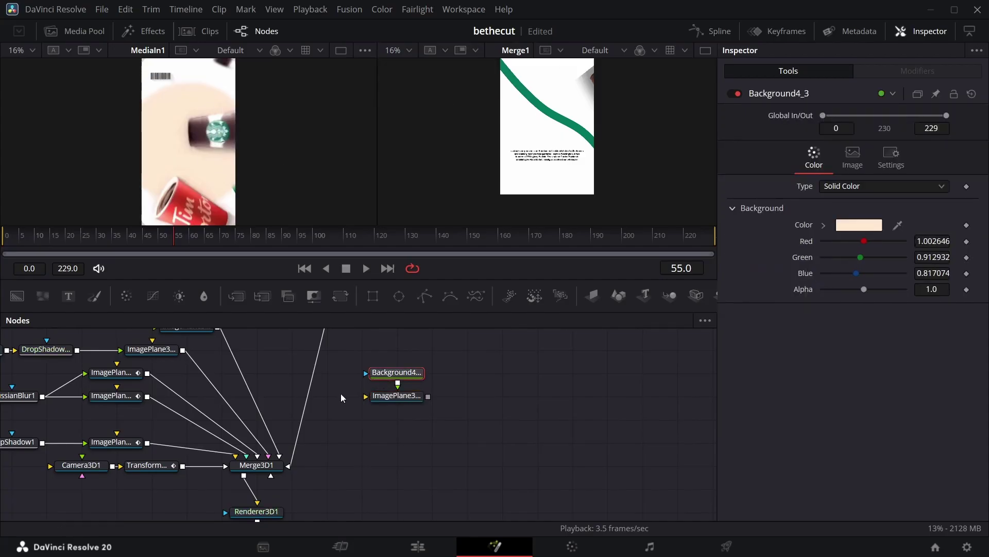
{"action": "left_click_drag", "start_coordinate": [417, 397], "coordinate": [261, 464]}
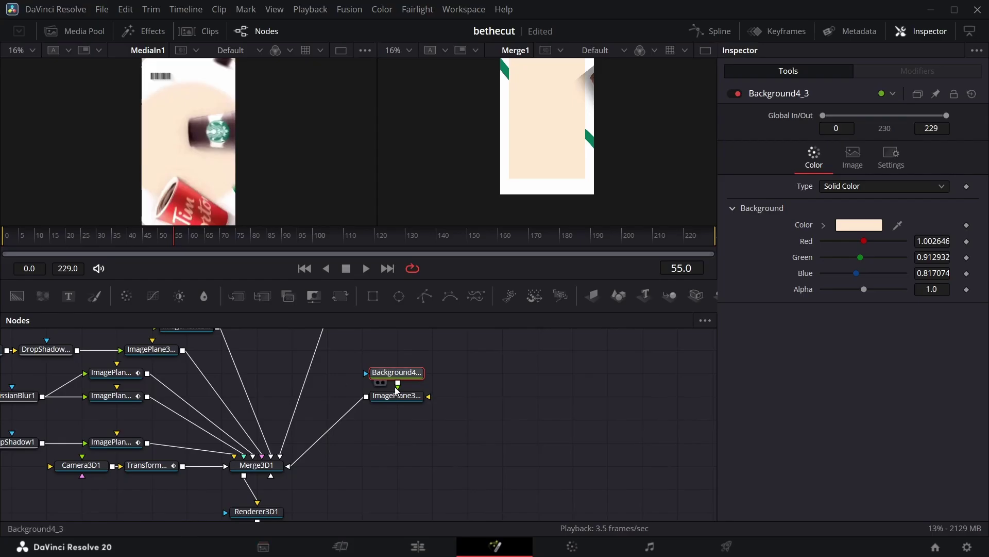
Mask the peach background with an Ellipse and set the mask's soft edge to 0.0394.
{"action": "left_click", "coordinate": [414, 401]}
{"action": "left_click", "coordinate": [876, 123]}
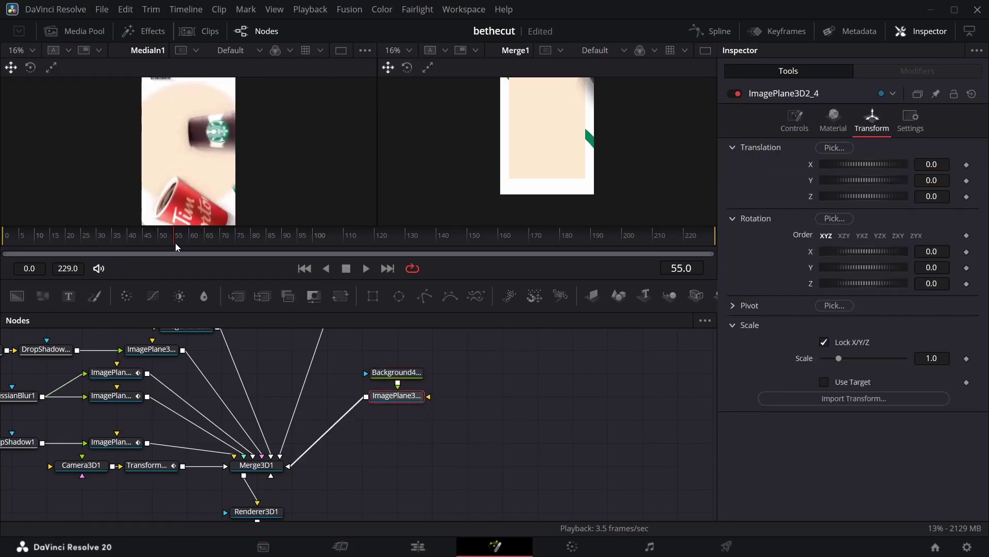
{"action": "left_click_drag", "start_coordinate": [175, 243], "coordinate": [117, 231]}
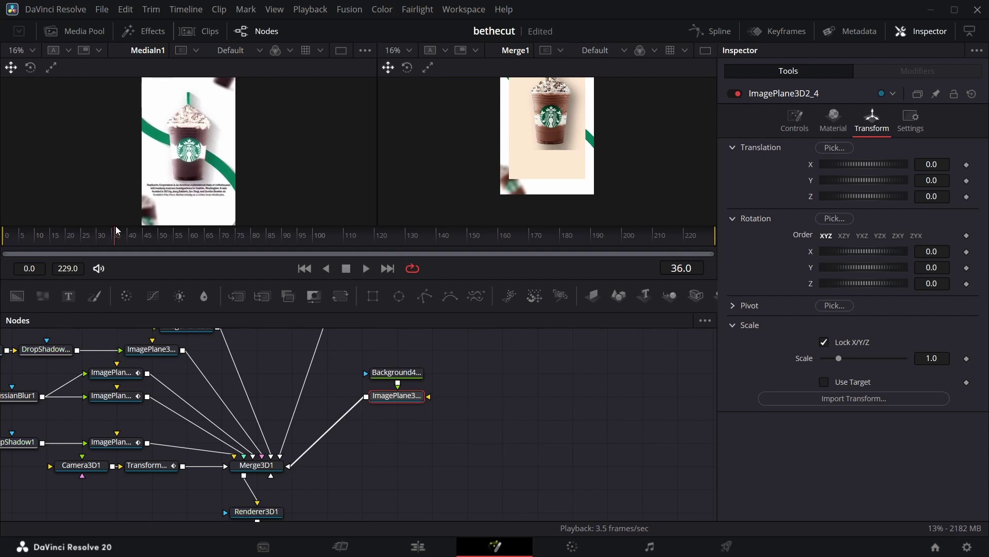
{"action": "left_click", "coordinate": [350, 346]}
{"action": "left_click_drag", "start_coordinate": [399, 295], "coordinate": [404, 378]}
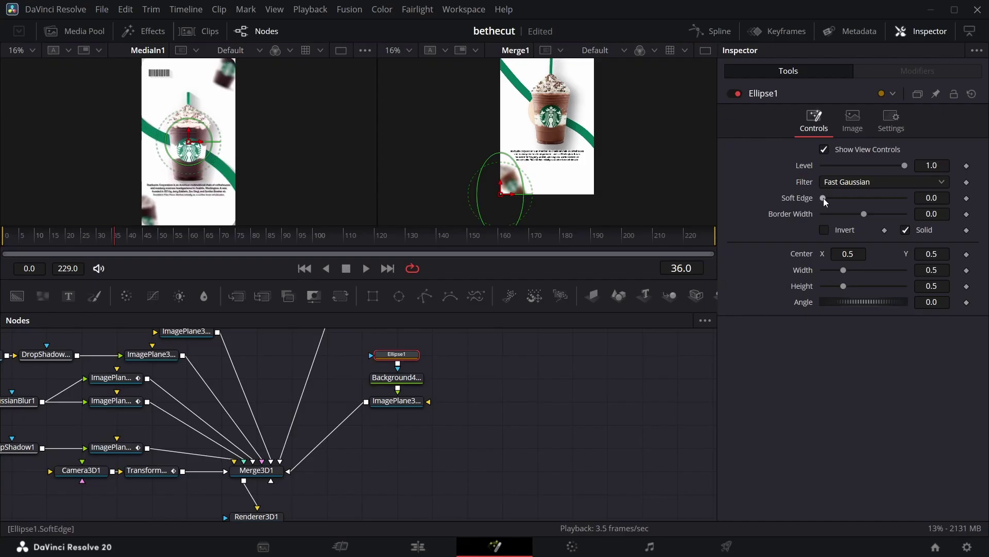
{"action": "left_click_drag", "start_coordinate": [823, 198], "coordinate": [839, 200]}
Link the ellipse's Width to its Height with an expression.
{"action": "right_click", "coordinate": [805, 277]}
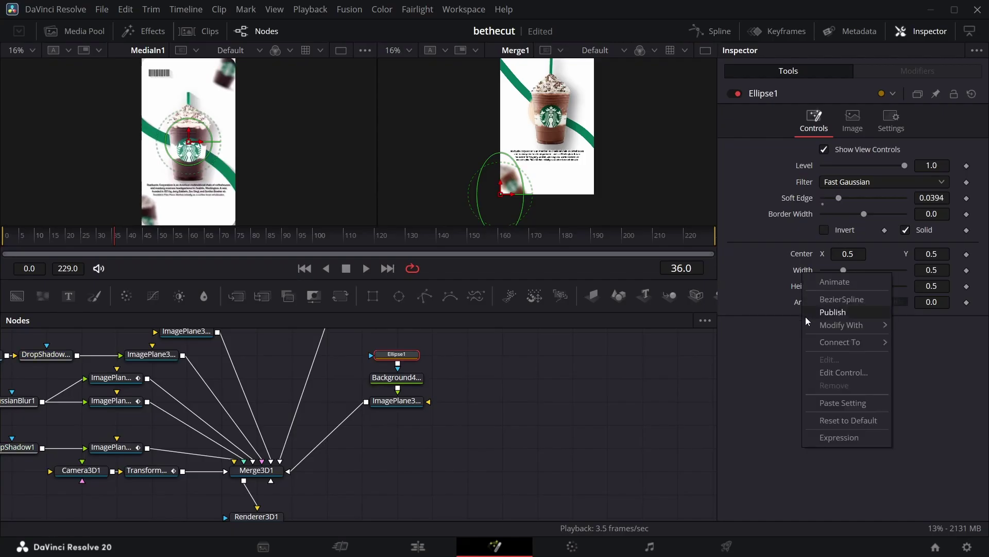
{"action": "left_click", "coordinate": [839, 437]}
{"action": "left_click_drag", "start_coordinate": [824, 290], "coordinate": [803, 305]}
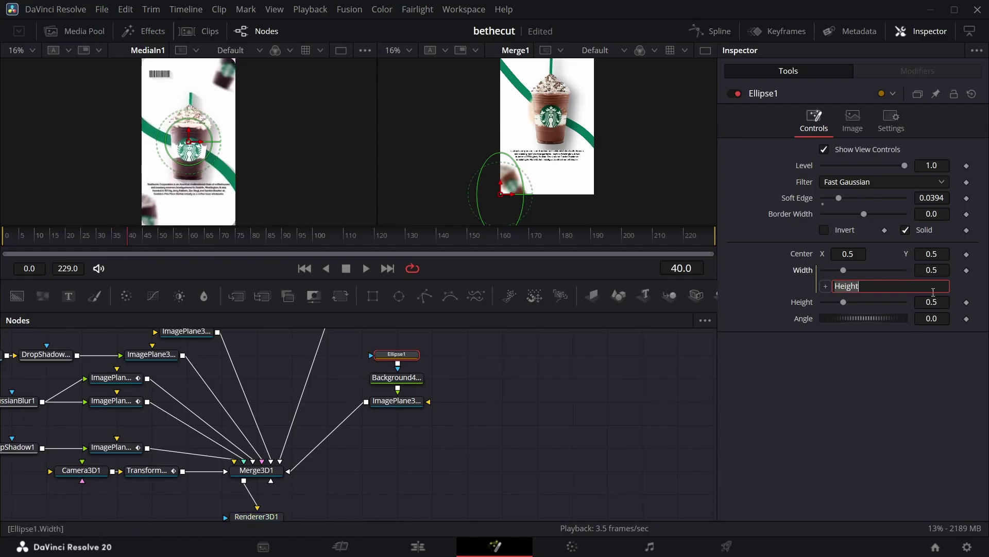
Keyframe the ellipse's Height at frame 40, raise it to 1.26 at frame 70, and scale the peach image plane to 2.481.
{"action": "left_click", "coordinate": [966, 302]}
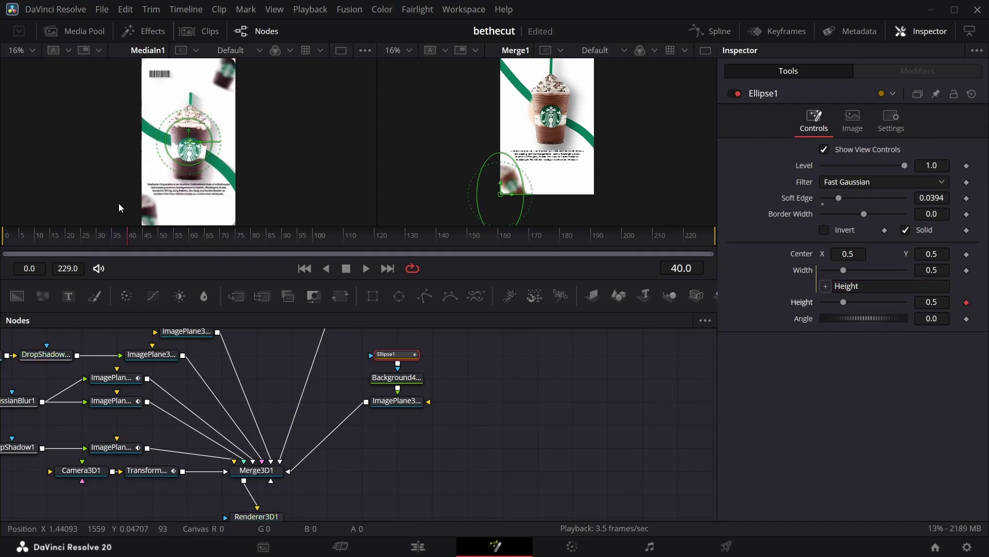
{"action": "left_click_drag", "start_coordinate": [149, 241], "coordinate": [221, 237]}
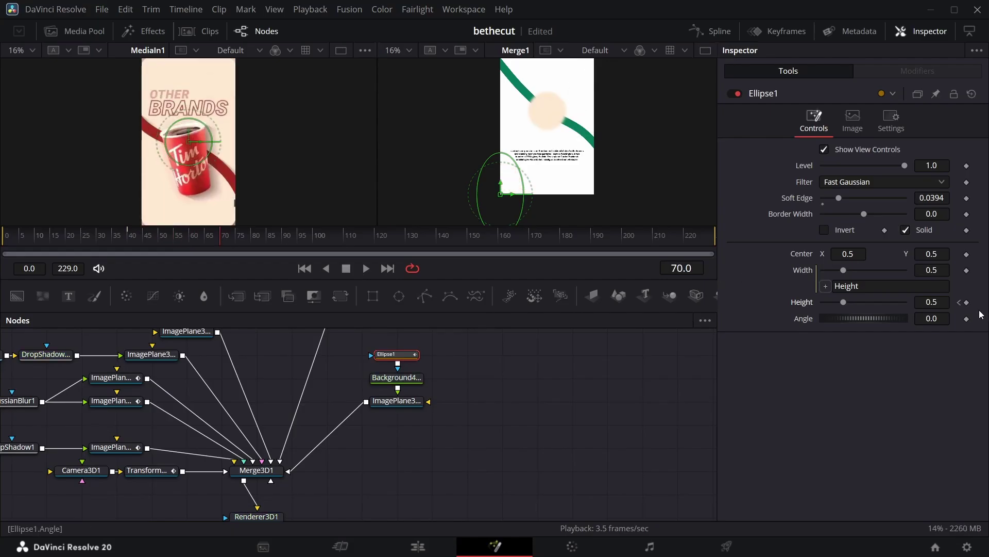
{"action": "left_click_drag", "start_coordinate": [839, 302], "coordinate": [916, 326]}
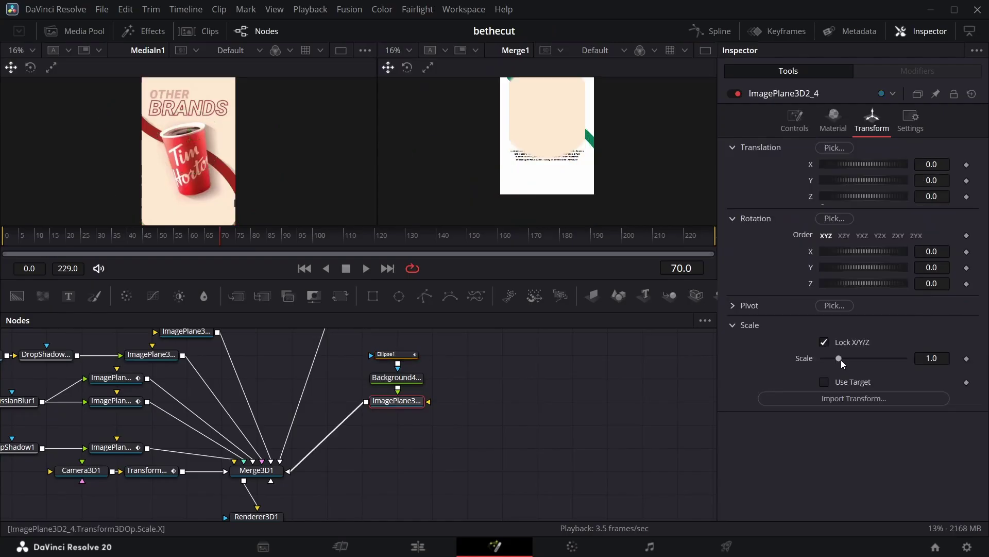
{"action": "left_click_drag", "start_coordinate": [841, 360], "coordinate": [863, 357]}
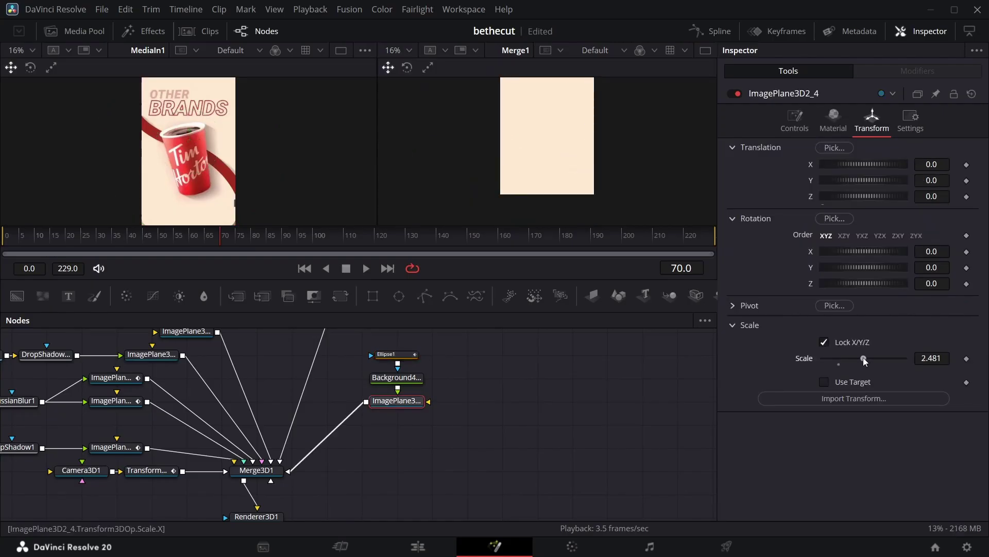
Lower the ellipse's Height keyframe at frame 40 to 0 and check the growing circle at frame 56.
{"action": "left_click", "coordinate": [408, 359]}
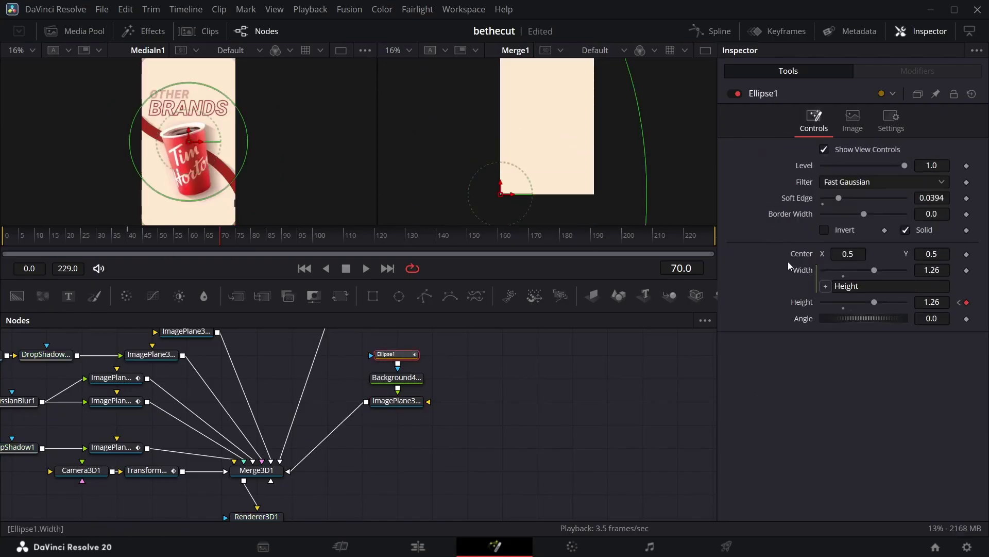
{"action": "left_click", "coordinate": [959, 302]}
{"action": "left_click_drag", "start_coordinate": [837, 302], "coordinate": [771, 311]}
{"action": "left_click_drag", "start_coordinate": [161, 238], "coordinate": [177, 240]}
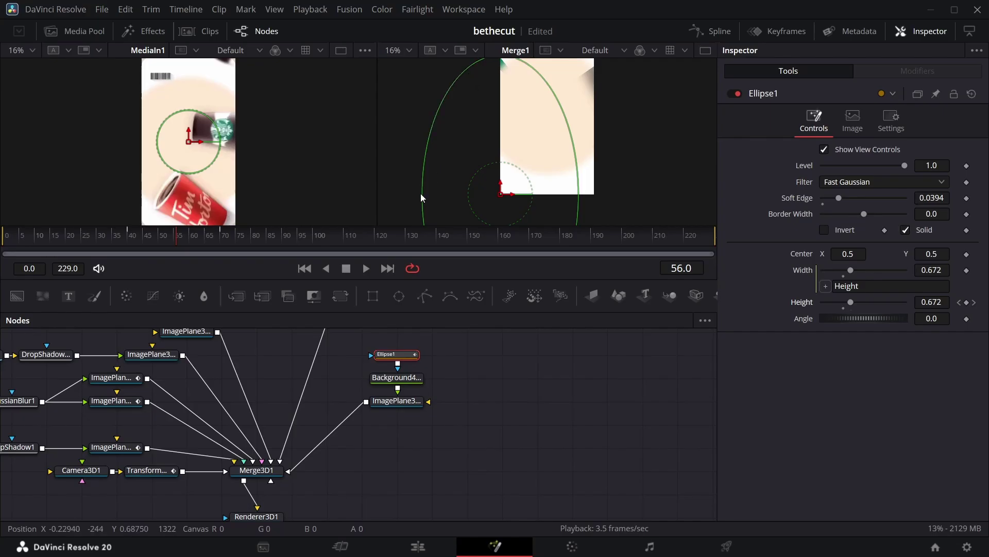
Apply Out Cubic easing to the main Starbucks cup plane's X Offset curve and flatten its rise after frame 40.
{"action": "left_click", "coordinate": [110, 449]}
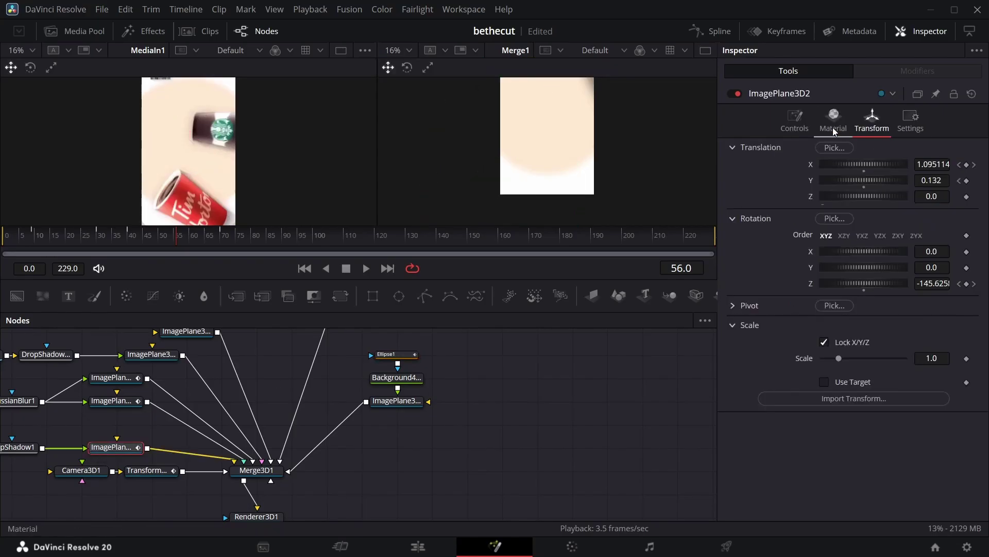
{"action": "left_click", "coordinate": [719, 32]}
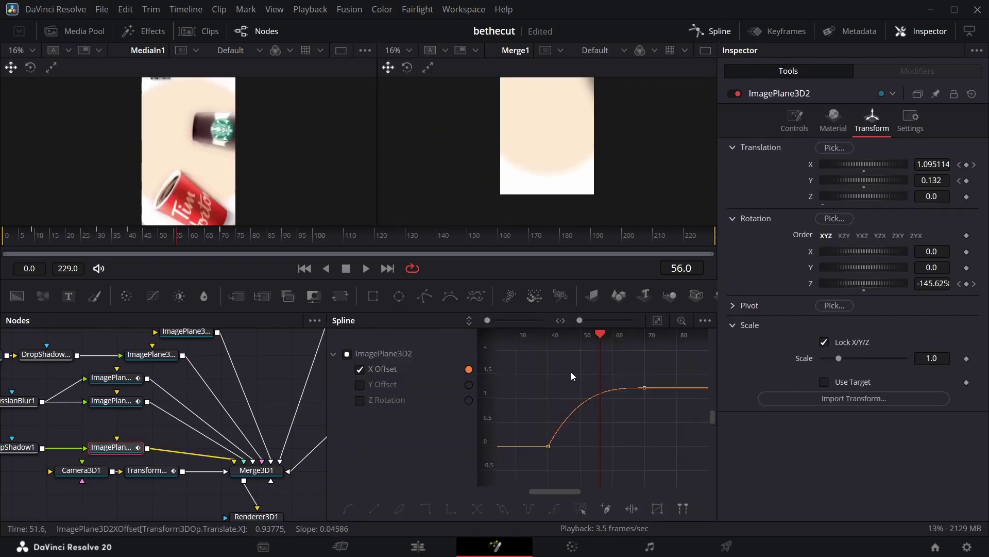
{"action": "right_click", "coordinate": [574, 446]}
{"action": "mouse_move", "coordinate": [625, 278]}
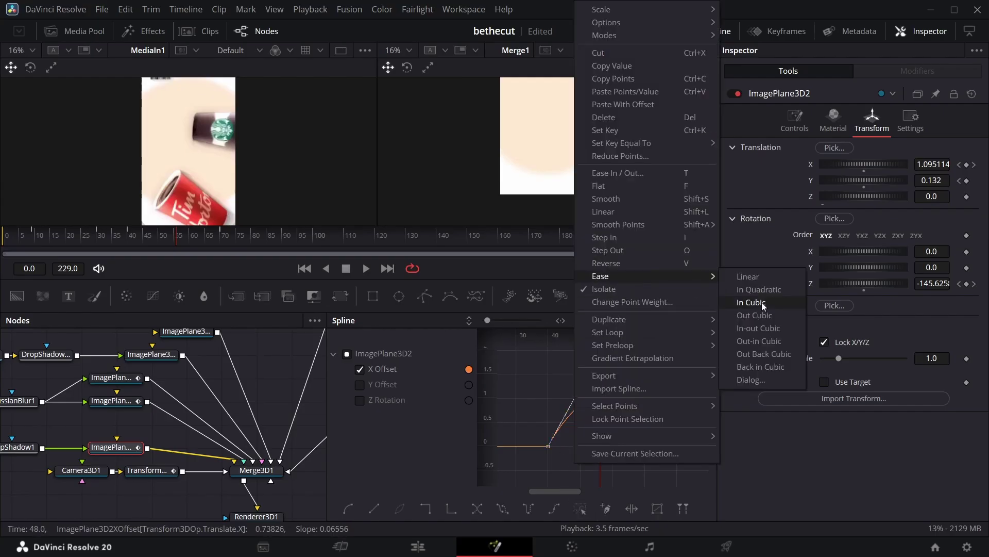
{"action": "left_click", "coordinate": [762, 302]}
{"action": "right_click", "coordinate": [577, 446]}
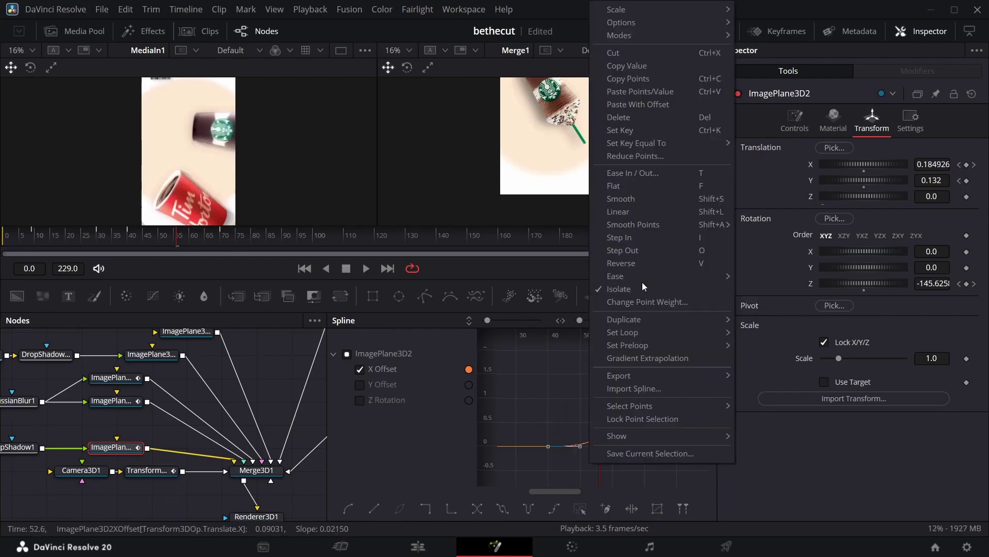
{"action": "left_click", "coordinate": [774, 312]}
{"action": "left_click_drag", "start_coordinate": [580, 388], "coordinate": [592, 420]}
Isolate the cup plane's Z Rotation curve and reshape its approach to the final keyframe by adjusting the handle near frame 60.
{"action": "left_click", "coordinate": [359, 400]}
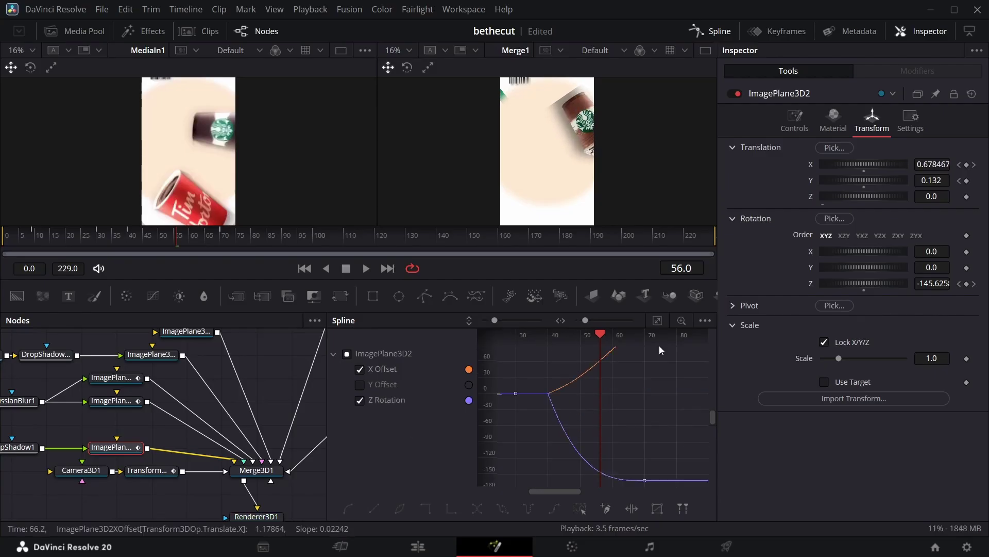
{"action": "left_click", "coordinate": [360, 368]}
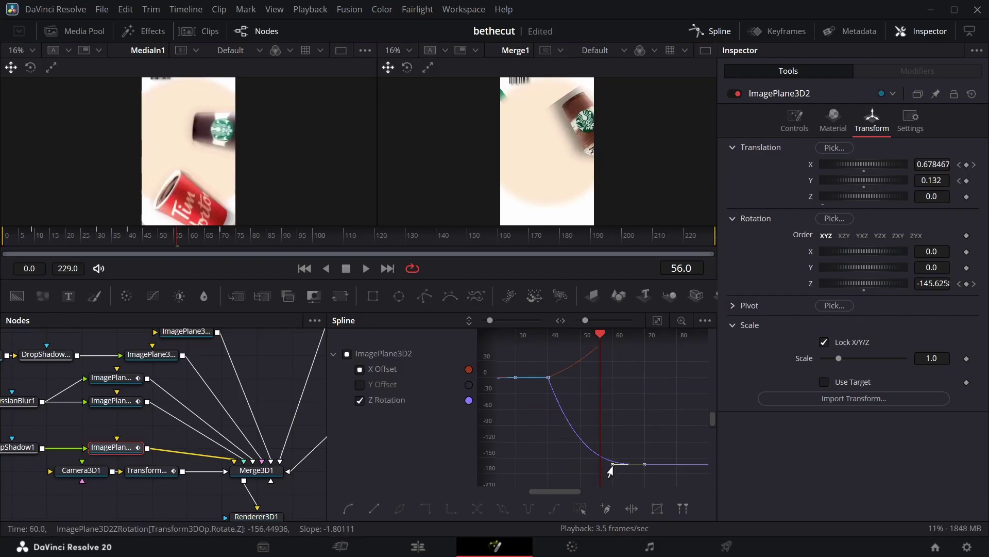
{"action": "left_click_drag", "start_coordinate": [609, 470], "coordinate": [600, 443]}
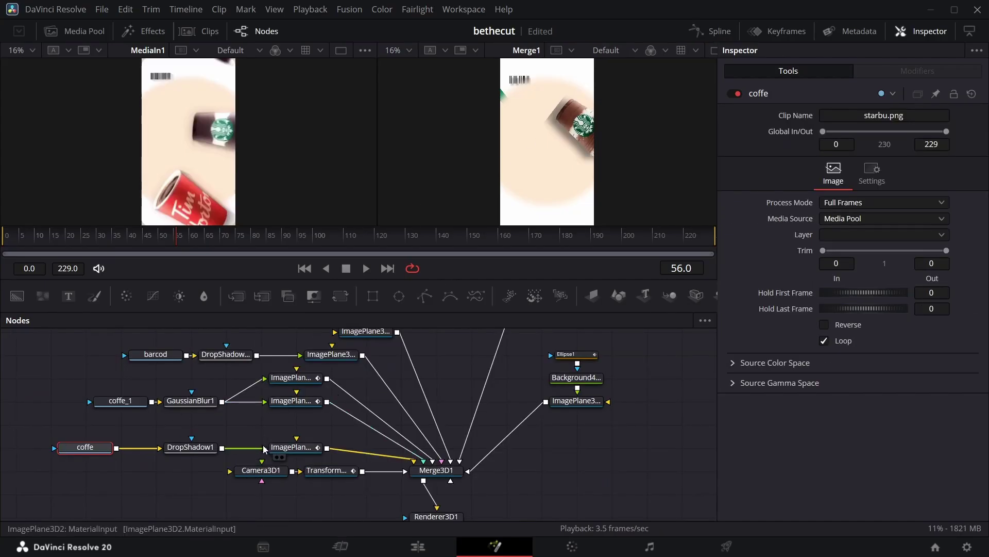
Detach DropShadow1 from the cup's image plane, merge it over a new Background node, and feed that merge into the plane.
{"action": "left_click", "coordinate": [256, 449]}
{"action": "left_click_drag", "start_coordinate": [206, 447], "coordinate": [171, 447]}
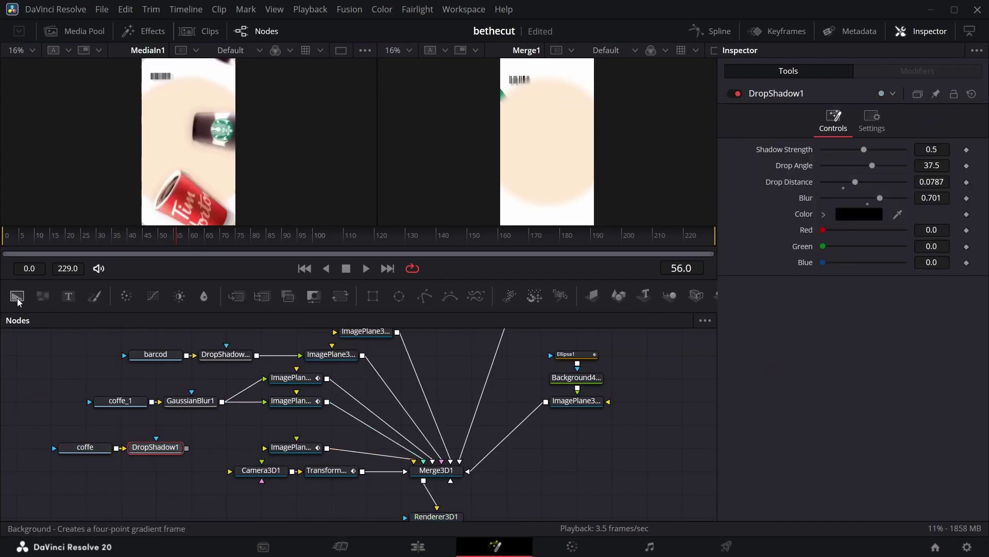
{"action": "left_click_drag", "start_coordinate": [18, 298], "coordinate": [85, 470]}
{"action": "left_click_drag", "start_coordinate": [186, 448], "coordinate": [116, 471]}
{"action": "left_click_drag", "start_coordinate": [186, 471], "coordinate": [265, 448]}
{"action": "left_click_drag", "start_coordinate": [90, 447], "coordinate": [161, 424]}
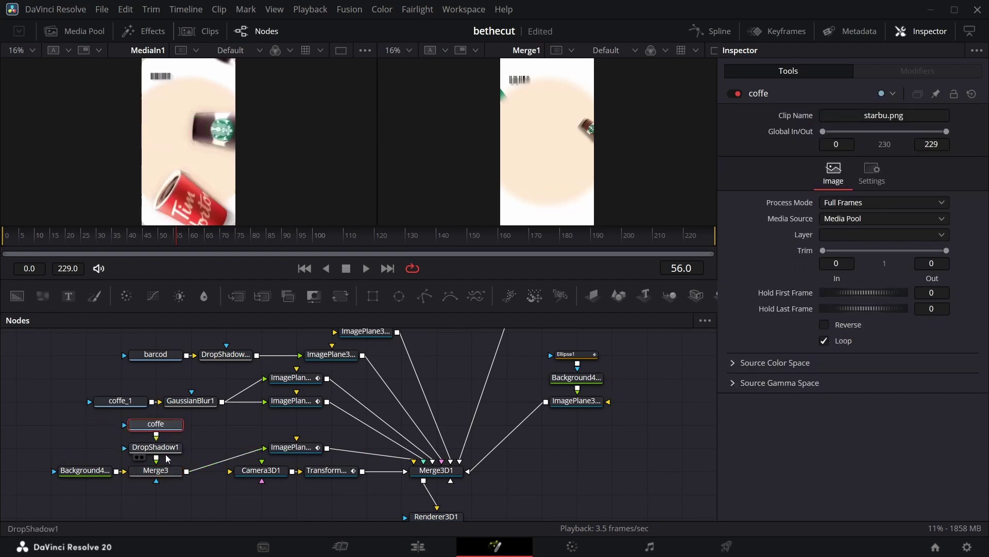
Delete the new merge and move DropShadow1 directly before the cup's image plane, separate from the coffe node.
{"action": "left_click", "coordinate": [156, 470]}
{"action": "key", "text": "Delete"}
{"action": "left_click_drag", "start_coordinate": [155, 447], "coordinate": [225, 447]}
{"action": "left_click", "coordinate": [187, 444]}
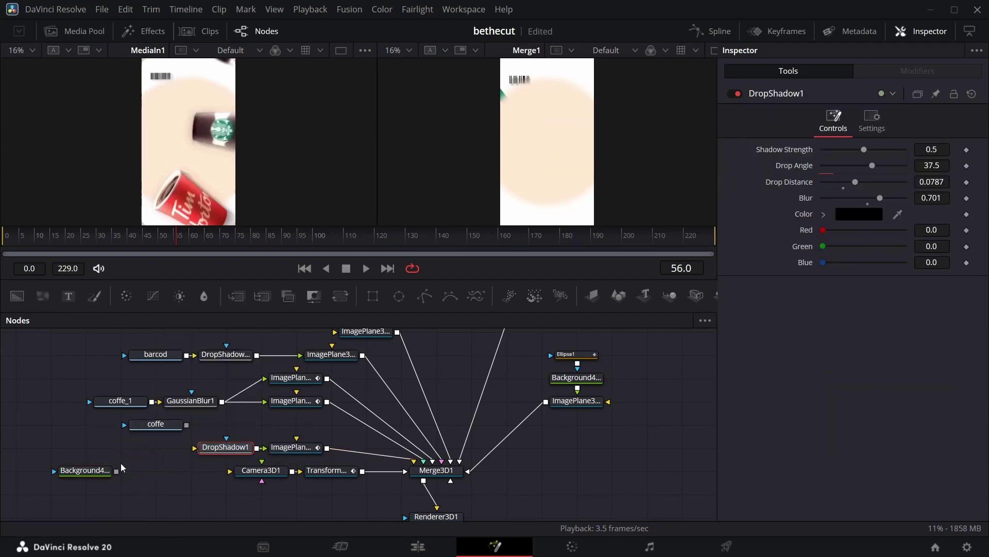
Merge the coffe image over the new background, connect the merge to DropShadow1, and tidy the node branch.
{"action": "left_click_drag", "start_coordinate": [92, 470], "coordinate": [93, 447]}
{"action": "left_click_drag", "start_coordinate": [155, 434], "coordinate": [116, 448]}
{"action": "left_click_drag", "start_coordinate": [187, 447], "coordinate": [197, 448]}
{"action": "scroll", "coordinate": [197, 457], "scroll_direction": "up", "scroll_amount": 1}
{"action": "left_click_drag", "start_coordinate": [52, 454], "coordinate": [227, 495]}
{"action": "left_click_drag", "start_coordinate": [225, 485], "coordinate": [85, 485]}
{"action": "left_click_drag", "start_coordinate": [199, 463], "coordinate": [199, 440]}
Enlarge the main Starbucks cup's image plane to match the cup size in the reference at frame 30.
{"action": "left_click", "coordinate": [252, 485]}
{"action": "left_click", "coordinate": [459, 485]}
{"action": "left_click_drag", "start_coordinate": [931, 358], "coordinate": [969, 358]}
{"action": "left_click_drag", "start_coordinate": [127, 239], "coordinate": [96, 245]}
{"action": "left_click_drag", "start_coordinate": [931, 357], "coordinate": [939, 358]}
Set the cup's drop shadow to Shadow Strength 0.362, Drop Angle 23.0, Drop Distance 0.0394 and Blur 0.48.
{"action": "left_click", "coordinate": [252, 486]}
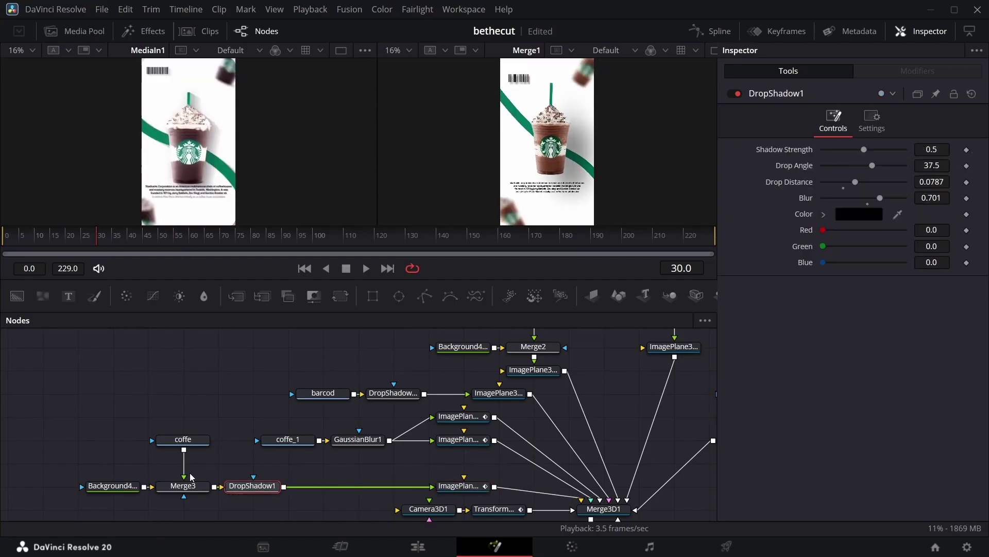
{"action": "left_click_drag", "start_coordinate": [881, 198], "coordinate": [867, 165]}
{"action": "left_click_drag", "start_coordinate": [856, 182], "coordinate": [839, 181]}
{"action": "left_click_drag", "start_coordinate": [869, 198], "coordinate": [867, 199]}
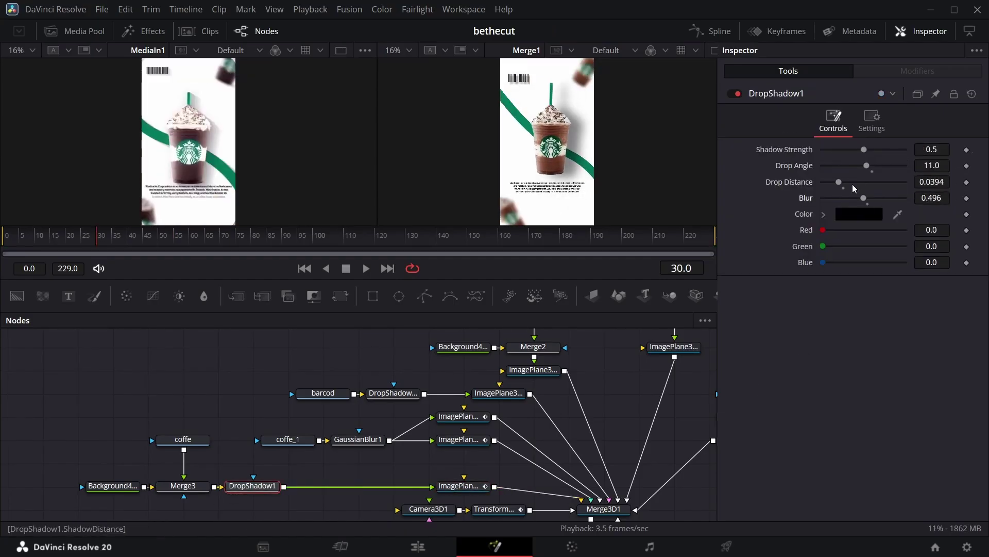
{"action": "left_click_drag", "start_coordinate": [863, 150], "coordinate": [851, 152]}
{"action": "left_click_drag", "start_coordinate": [863, 199], "coordinate": [861, 201]}
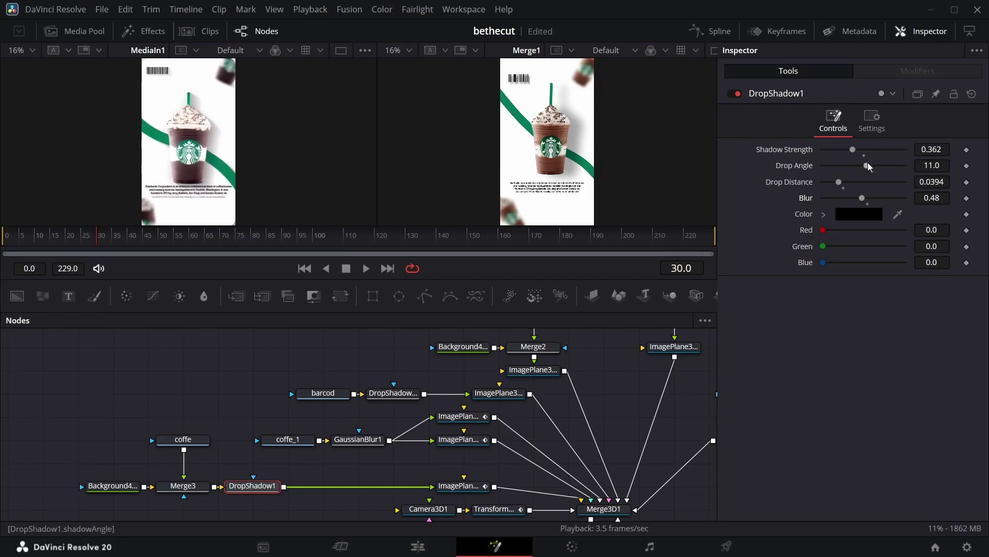
{"action": "left_click_drag", "start_coordinate": [870, 166], "coordinate": [873, 166]}
{"action": "left_click_drag", "start_coordinate": [217, 362], "coordinate": [44, 320]}
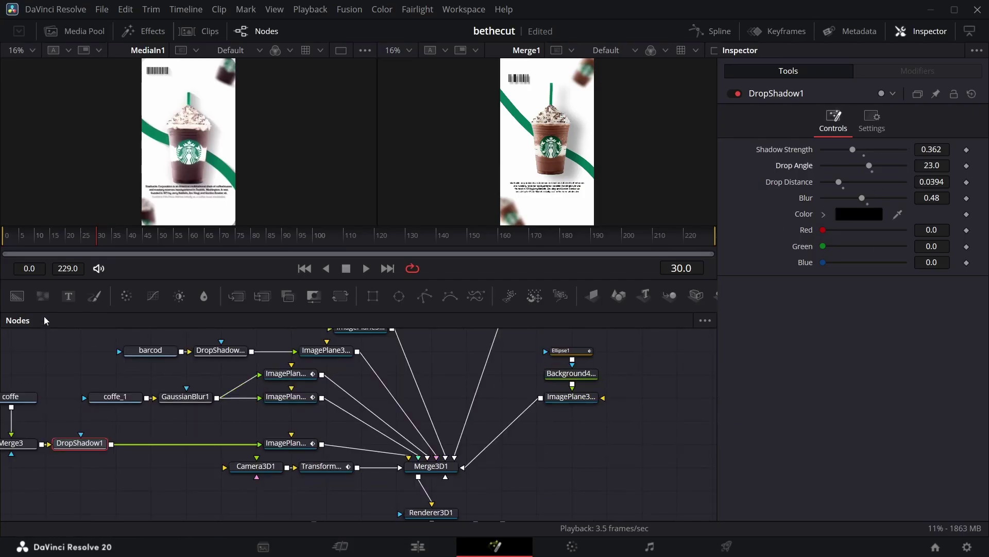
At frame 69, add a Text node reading OTHER beside the peach background branch and sample its red colour from the reference.
{"action": "left_click_drag", "start_coordinate": [99, 239], "coordinate": [202, 236]}
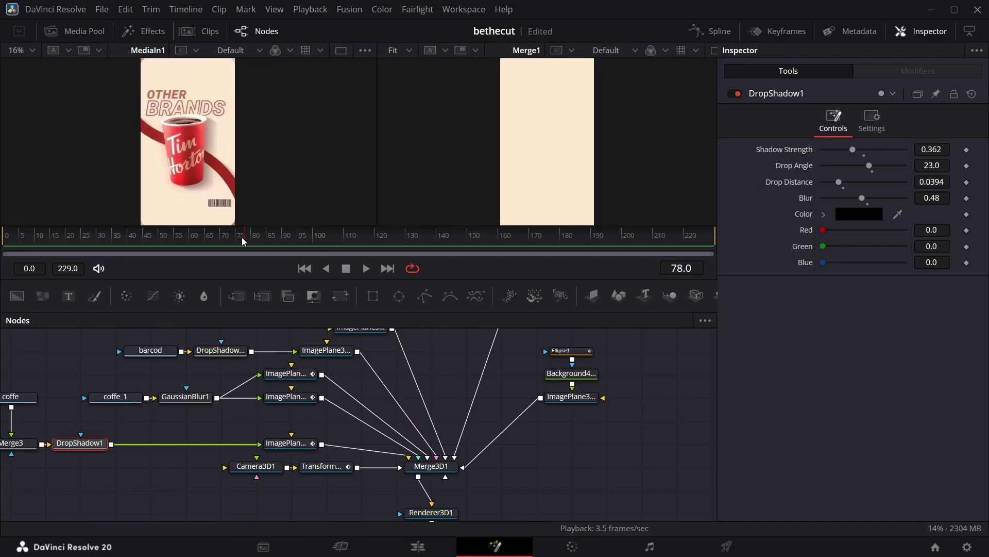
{"action": "left_click_drag", "start_coordinate": [242, 237], "coordinate": [263, 237]}
{"action": "scroll", "coordinate": [546, 467], "scroll_direction": "right", "scroll_amount": 5}
{"action": "left_click", "coordinate": [357, 454]}
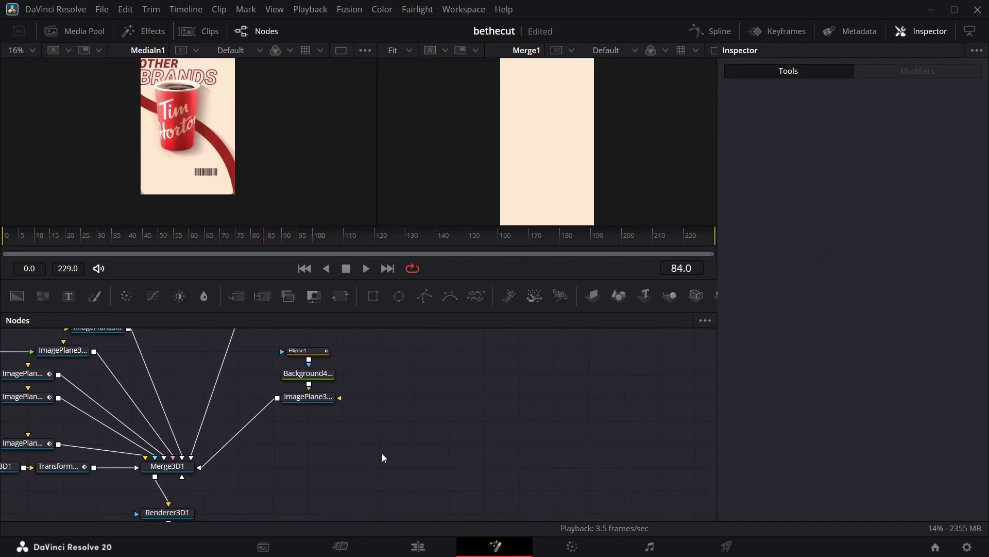
{"action": "scroll", "coordinate": [195, 96], "scroll_direction": "up", "scroll_amount": 2}
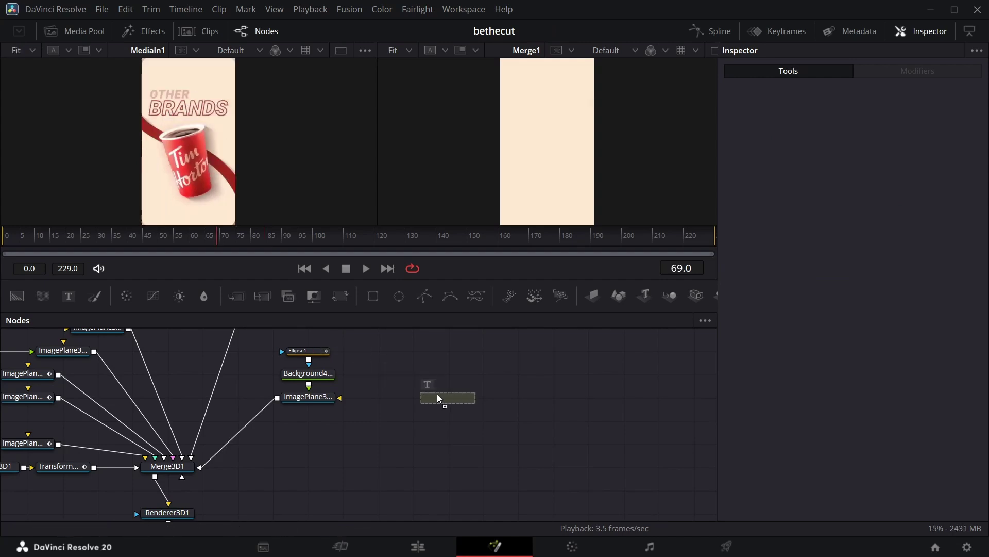
{"action": "left_click", "coordinate": [437, 397]}
{"action": "left_click", "coordinate": [815, 262]}
{"action": "type", "text": "other"}
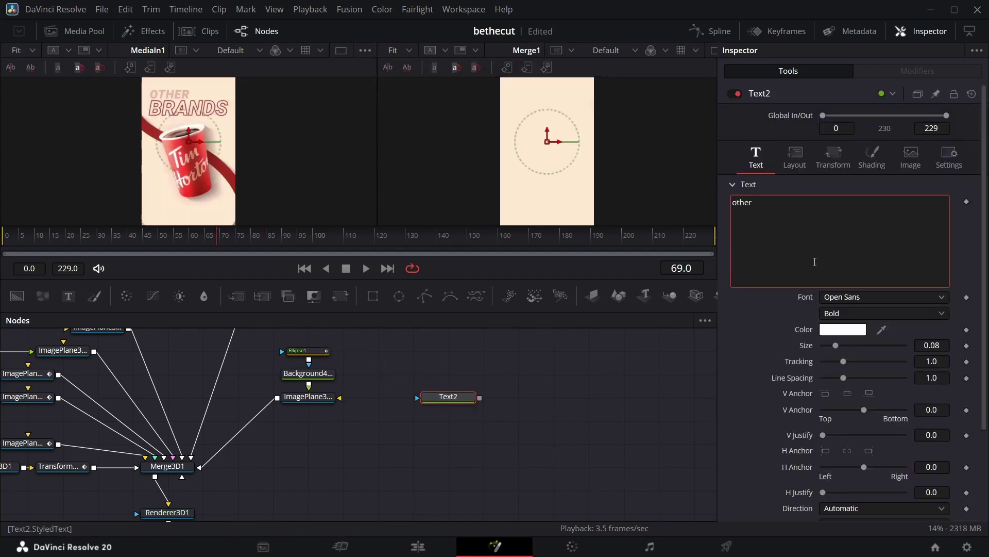
{"action": "key", "text": "ctrl+a"}
{"action": "type", "text": "OTHER"}
{"action": "left_click", "coordinate": [451, 400]}
{"action": "left_click_drag", "start_coordinate": [881, 330], "coordinate": [204, 98]}
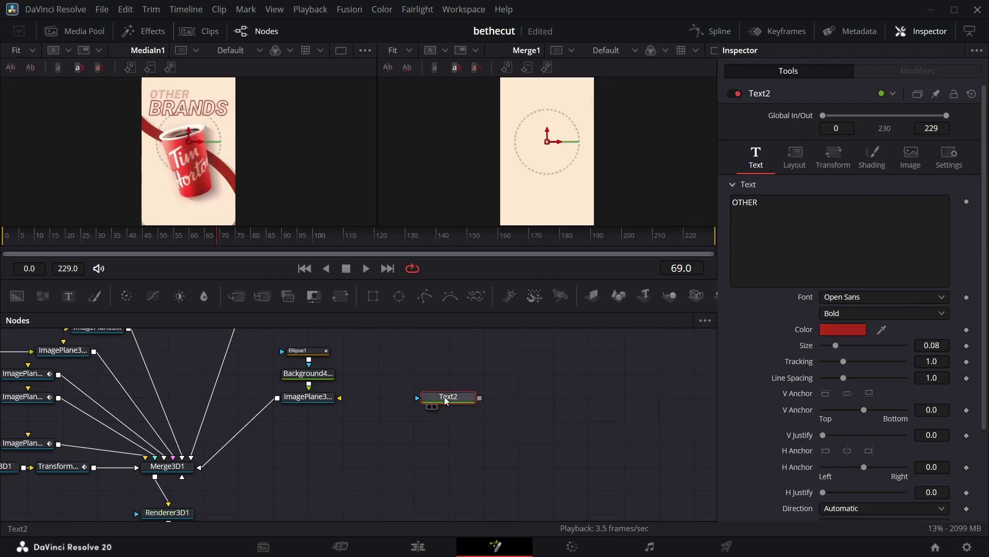
Duplicate the OTHER text node, change the copy's text to BRANDS, and merge it over OTHER.
{"action": "left_click", "coordinate": [498, 381]}
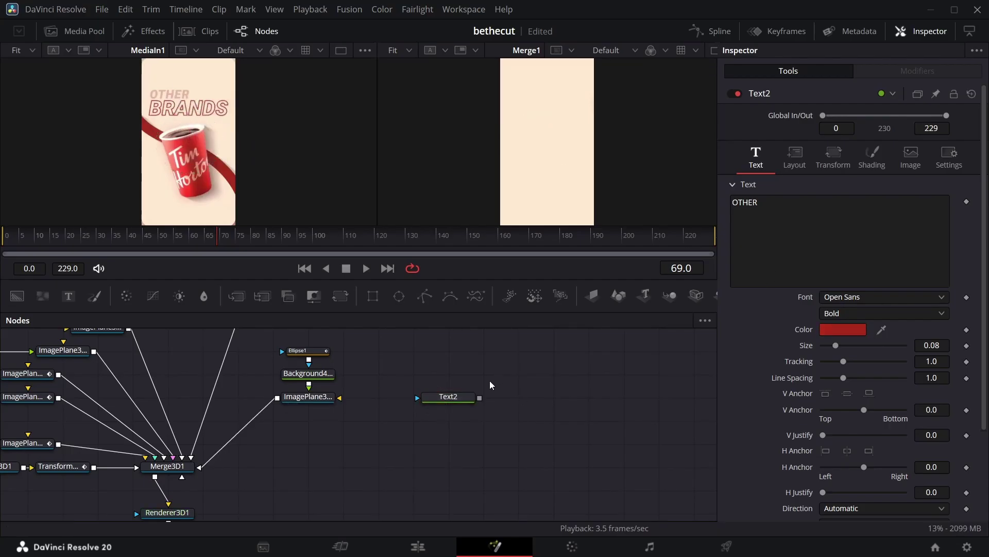
{"action": "key", "text": "ctrl+v"}
{"action": "left_click", "coordinate": [760, 217]}
{"action": "key", "text": "BackSpace"}
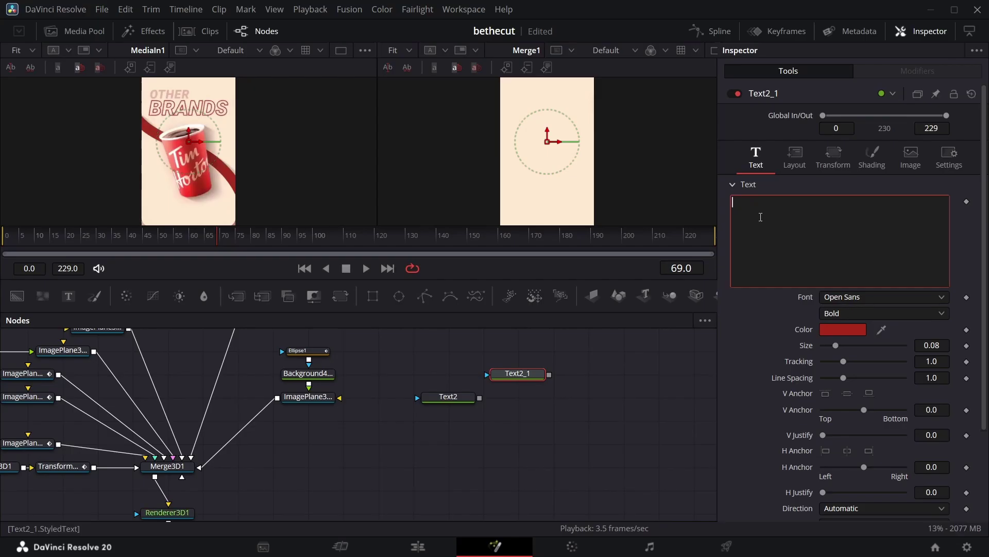
{"action": "left_click_drag", "start_coordinate": [518, 373], "coordinate": [518, 350]}
{"action": "left_click_drag", "start_coordinate": [549, 350], "coordinate": [478, 400]}
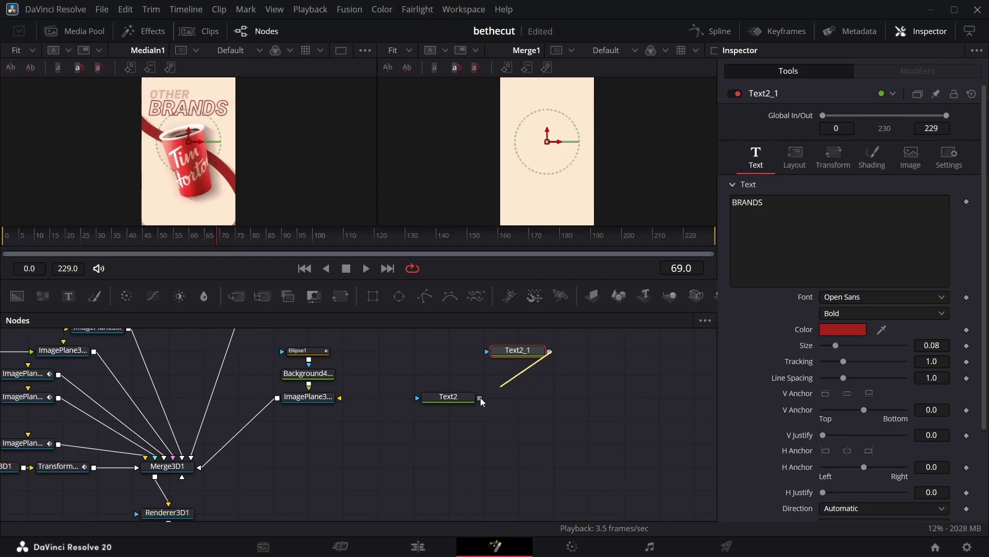
{"action": "left_click", "coordinate": [504, 407]}
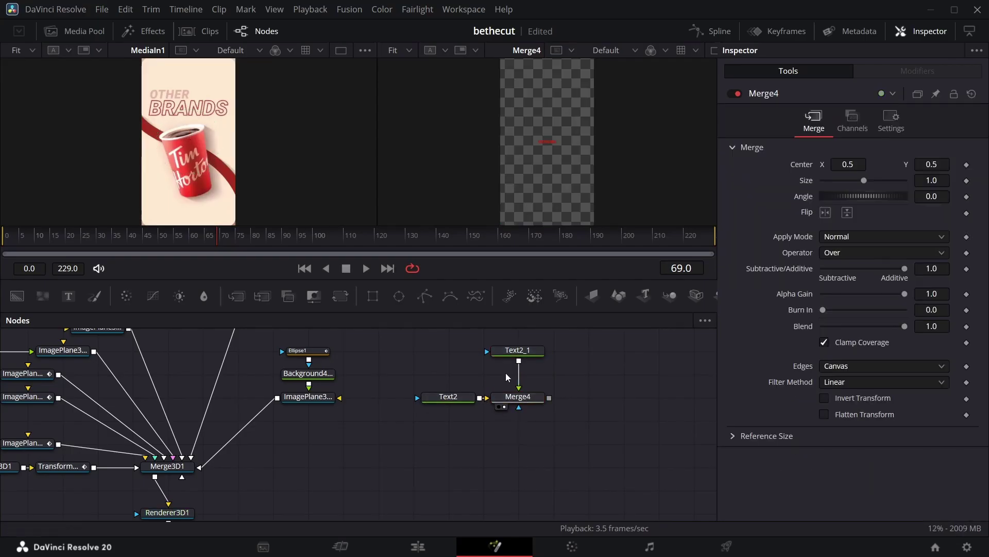
View the text merge at 50% zoom and shift the OTHER text up so it sits above BRANDS.
{"action": "left_click", "coordinate": [393, 50]}
{"action": "left_click", "coordinate": [393, 94]}
{"action": "left_click", "coordinate": [448, 397]}
{"action": "left_click", "coordinate": [794, 159]}
Set the BRANDS text to Extrabold, enlarge it, and position its centre at X 0.565, Y 0.492.
{"action": "left_click", "coordinate": [517, 350]}
{"action": "left_click", "coordinate": [884, 313]}
{"action": "left_click_drag", "start_coordinate": [927, 349], "coordinate": [943, 346]}
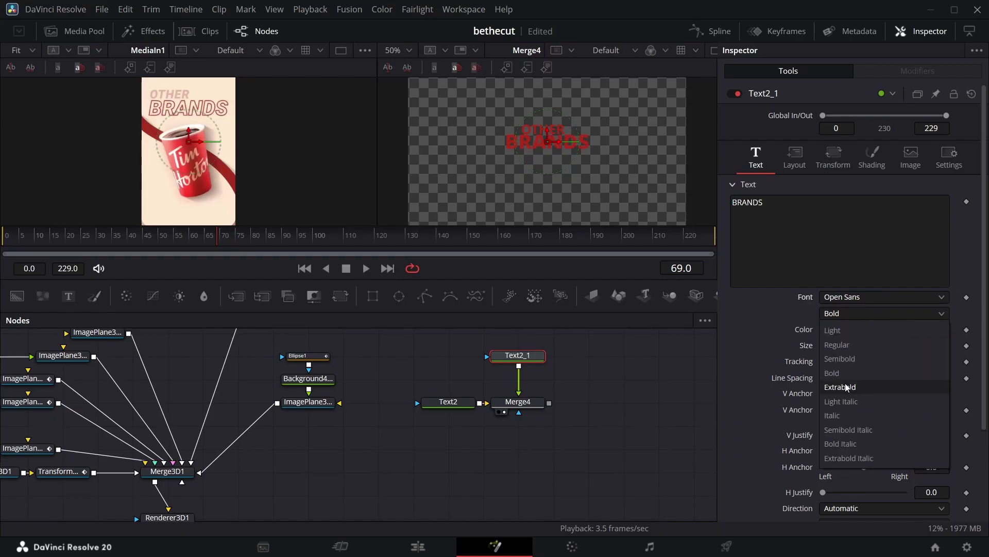
{"action": "left_click", "coordinate": [846, 387]}
{"action": "left_click", "coordinate": [794, 157]}
{"action": "left_click_drag", "start_coordinate": [925, 218], "coordinate": [920, 218]}
{"action": "left_click_drag", "start_coordinate": [845, 218], "coordinate": [865, 218]}
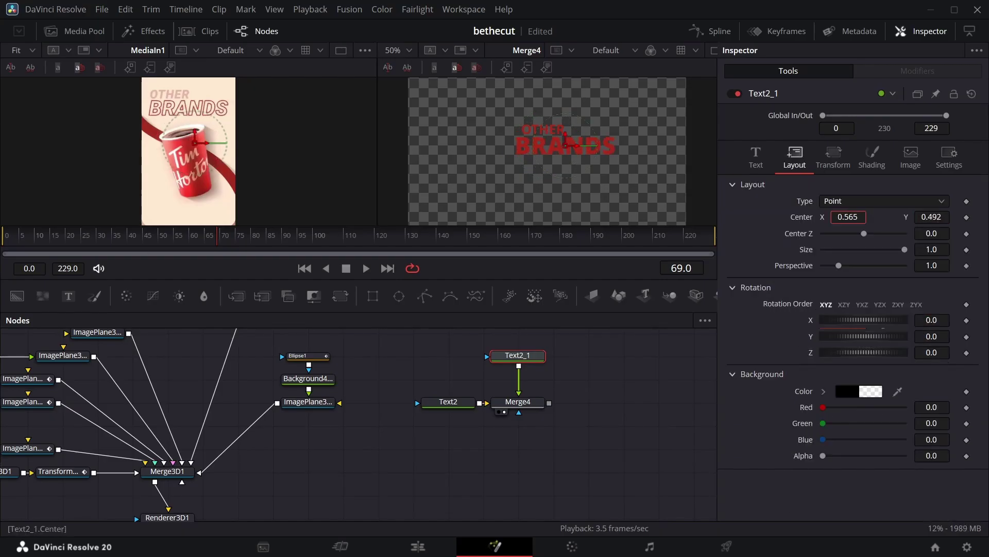
Change the BRANDS text's shading to an outline and set its font style to Extrabold Italic.
{"action": "left_click", "coordinate": [872, 157]}
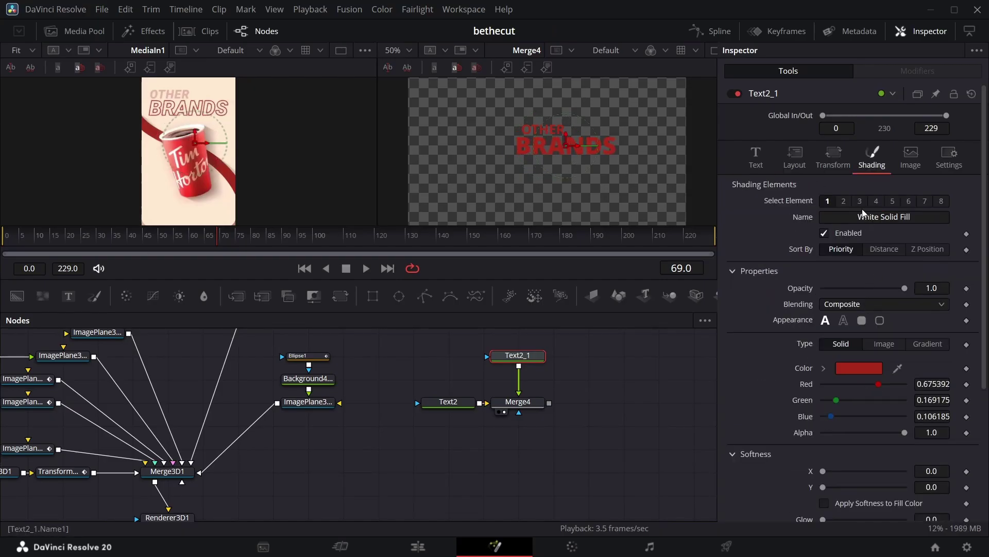
{"action": "left_click", "coordinate": [844, 321]}
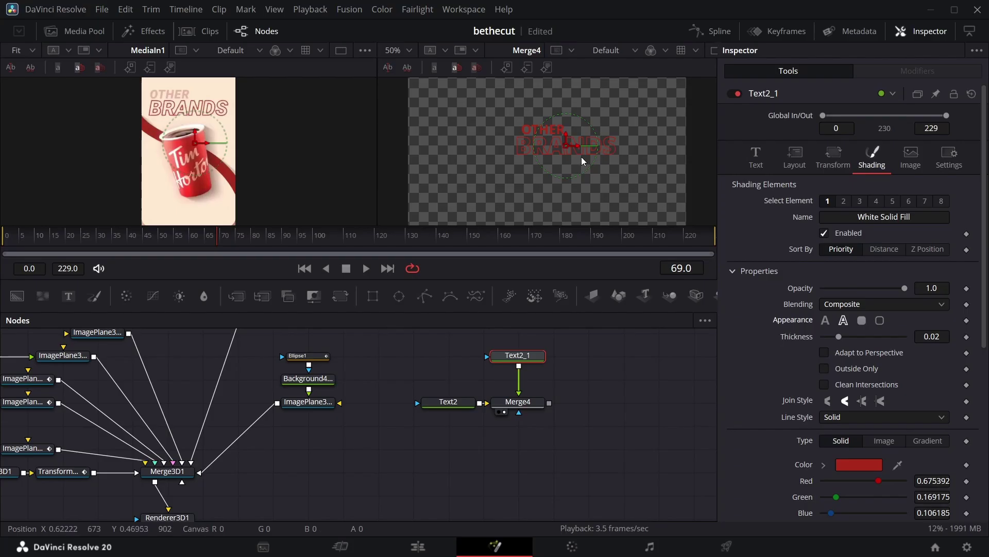
{"action": "left_click", "coordinate": [756, 158]}
{"action": "left_click", "coordinate": [884, 313]}
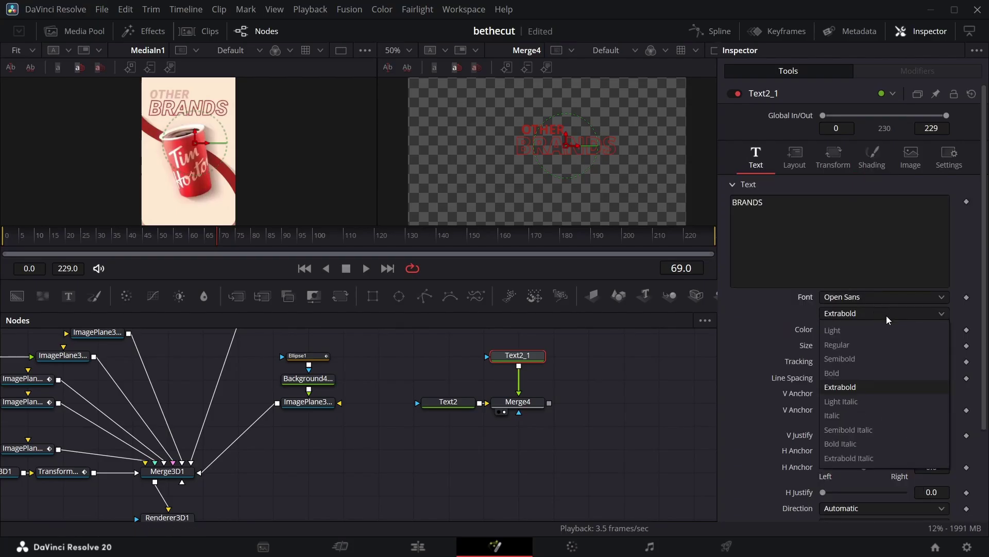
{"action": "left_click", "coordinate": [869, 457]}
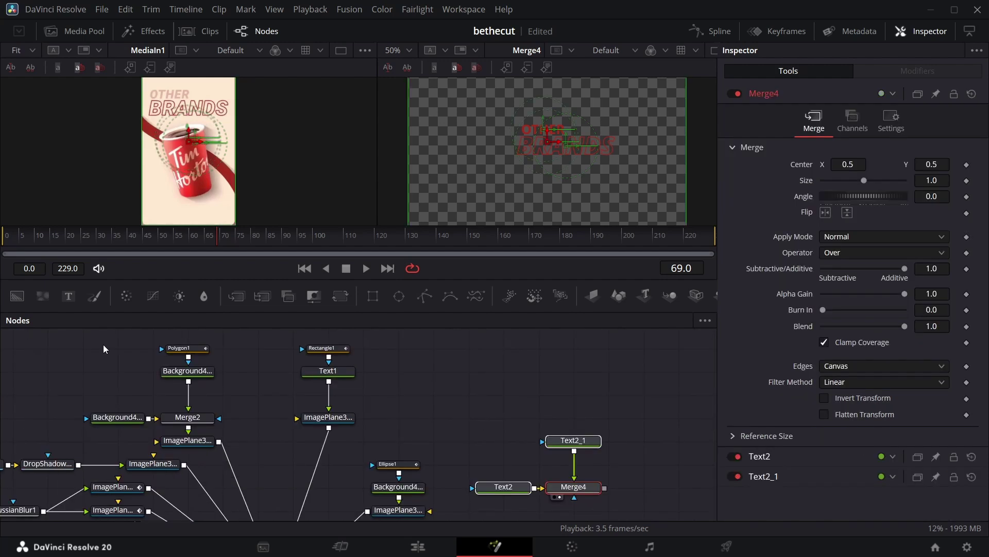
Duplicate the ribbon's mask, background, merge and image plane nodes beside the text merge, and colour the copied ribbon with red sampled from the reference.
{"action": "left_click_drag", "start_coordinate": [89, 348], "coordinate": [207, 438]}
{"action": "scroll", "coordinate": [412, 410], "scroll_direction": "right", "scroll_amount": 10}
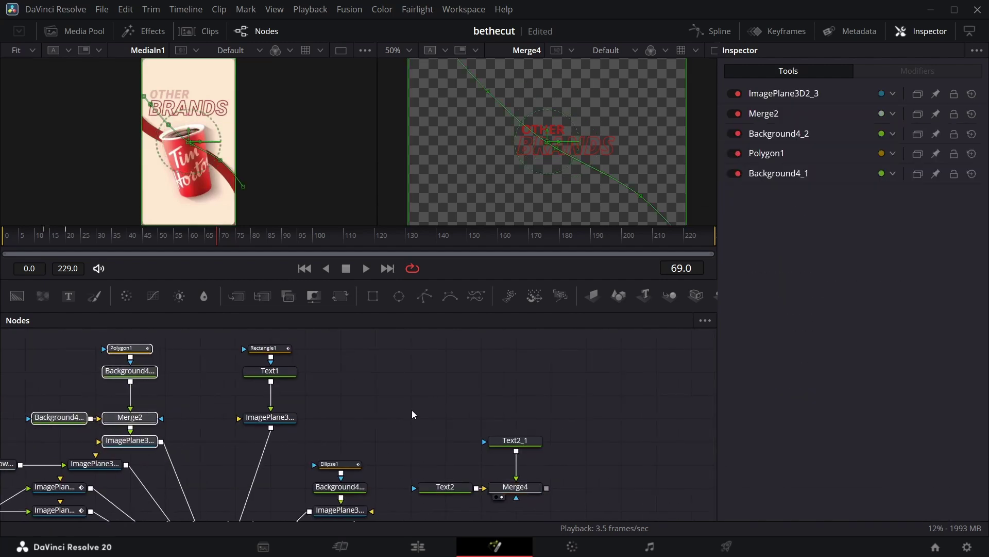
{"action": "left_click", "coordinate": [362, 459]}
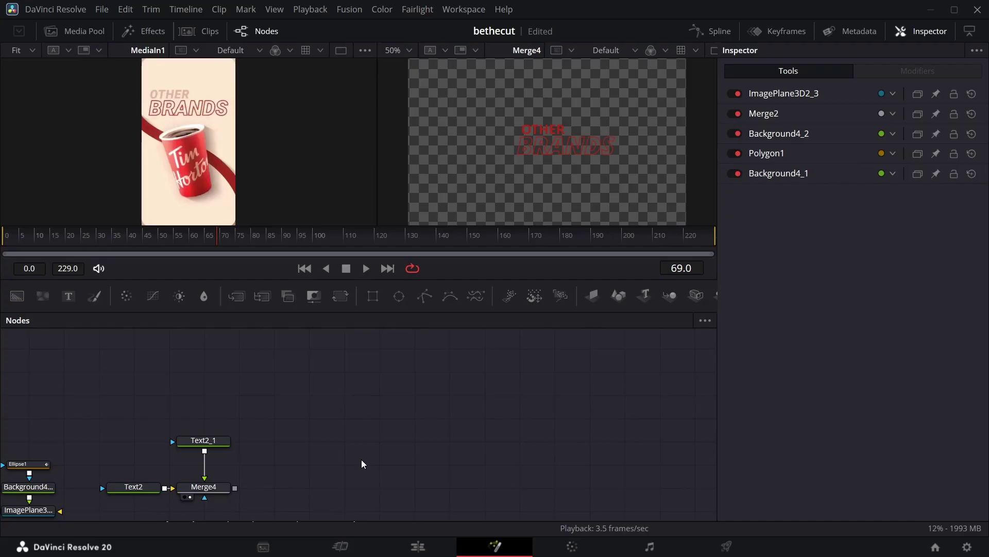
{"action": "key", "text": "ctrl+v"}
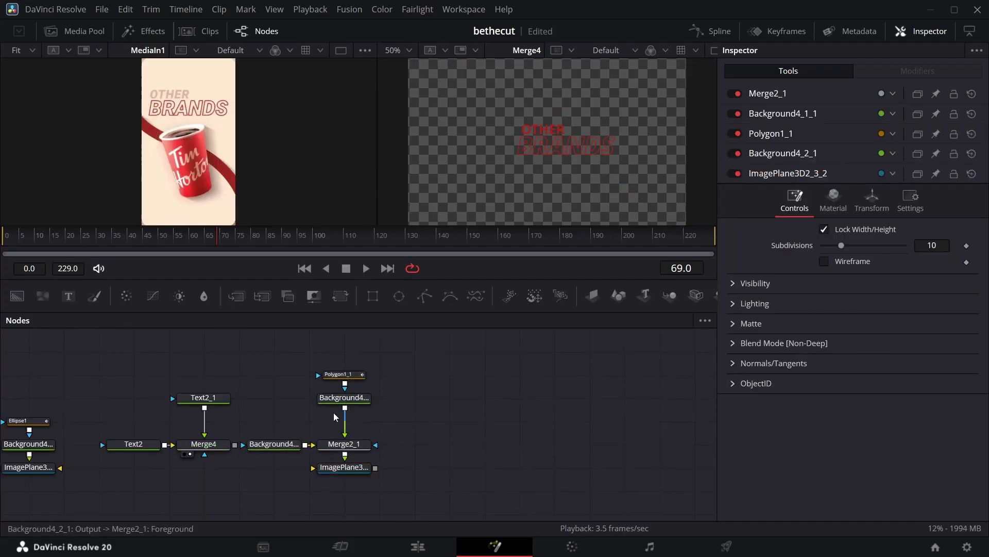
{"action": "left_click", "coordinate": [340, 398]}
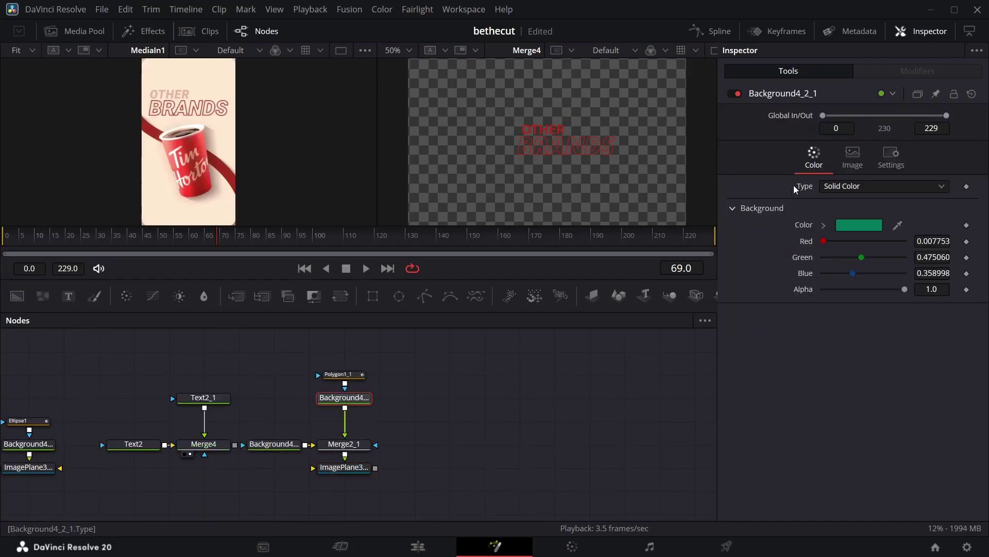
{"action": "left_click_drag", "start_coordinate": [898, 224], "coordinate": [180, 113]}
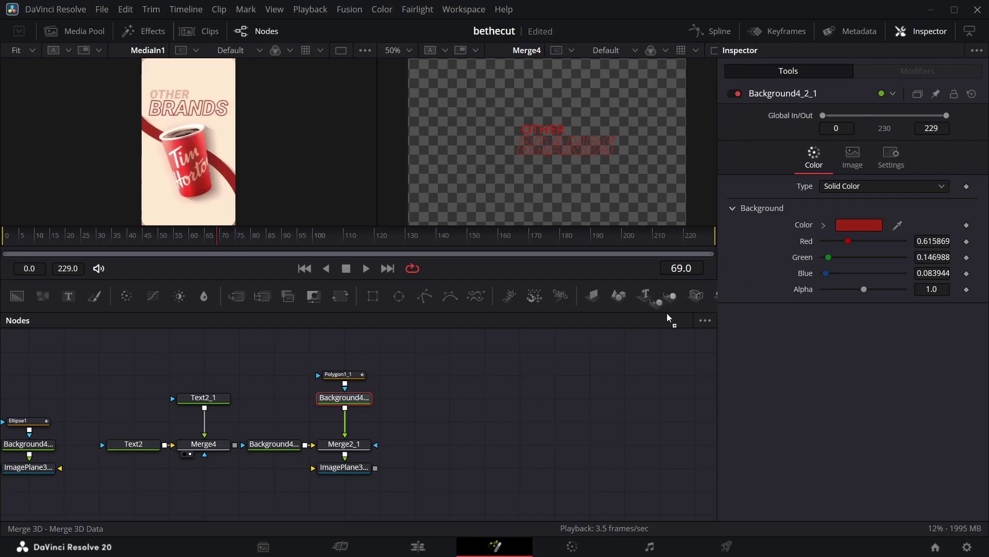
Add an image plane to the text merge, combine it with the copied ribbon in a new Merge3D, feed that into Merge3D1, and view MediaOut1.
{"action": "left_click_drag", "start_coordinate": [667, 318], "coordinate": [251, 498]}
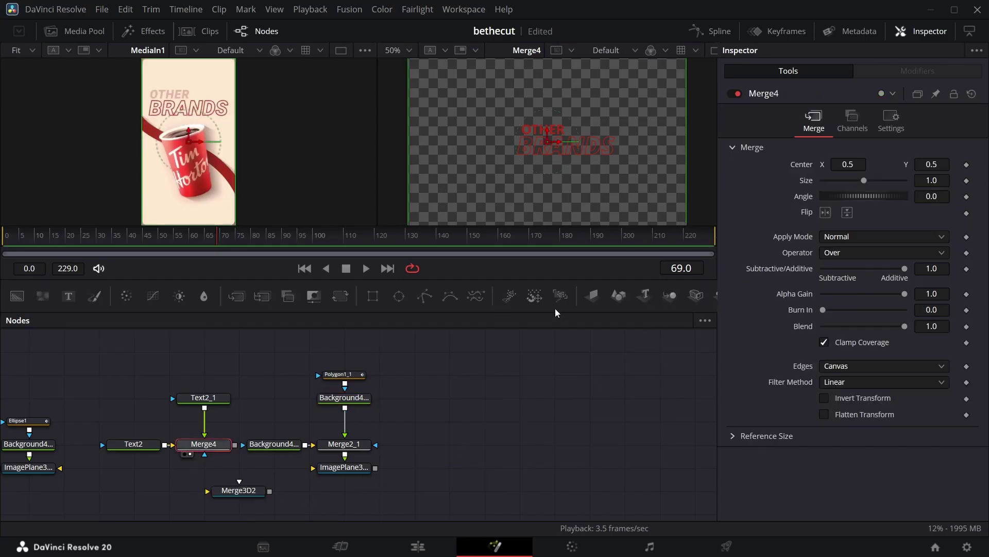
{"action": "left_click", "coordinate": [593, 295]}
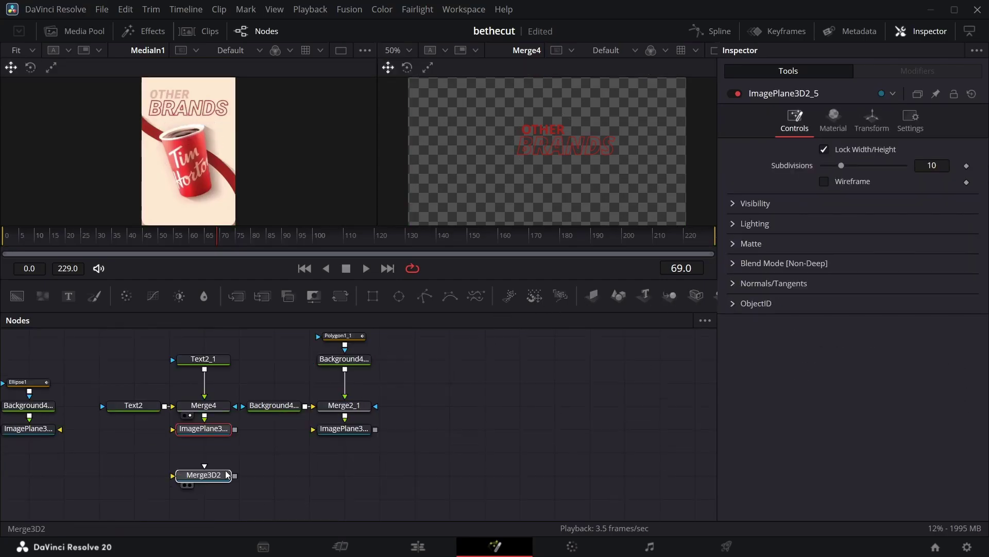
{"action": "left_click_drag", "start_coordinate": [225, 470], "coordinate": [218, 496]}
{"action": "left_click_drag", "start_coordinate": [235, 428], "coordinate": [206, 495]}
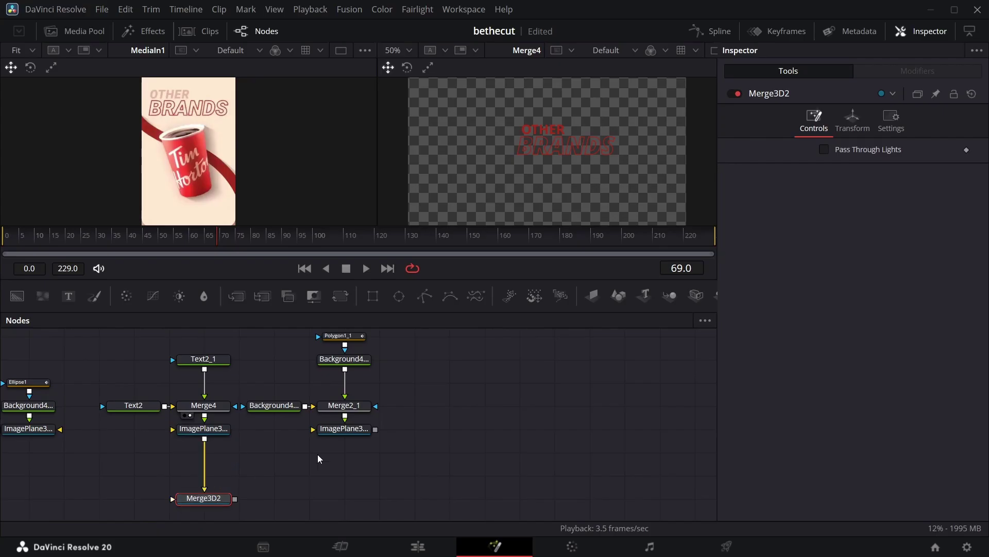
{"action": "left_click_drag", "start_coordinate": [375, 429], "coordinate": [225, 385]}
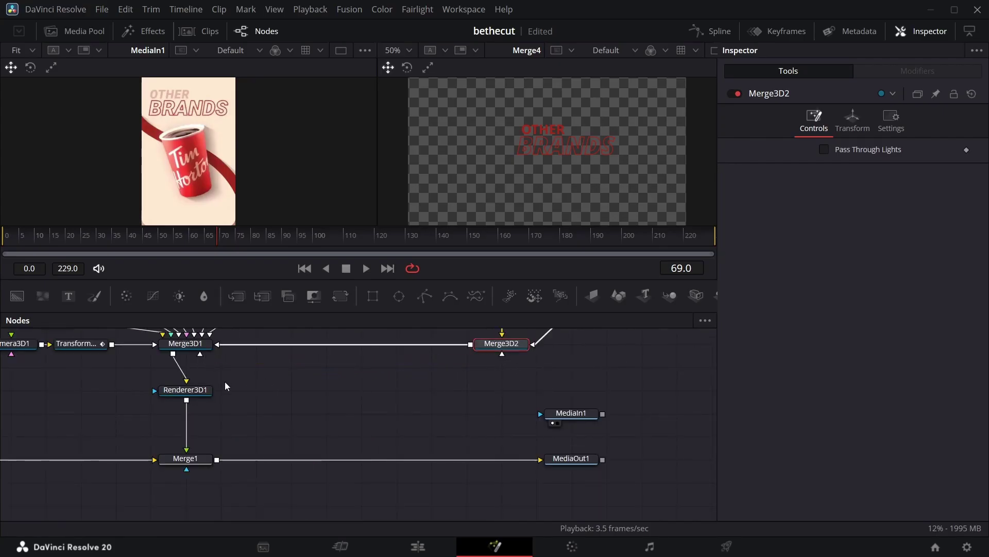
{"action": "left_click", "coordinate": [552, 469]}
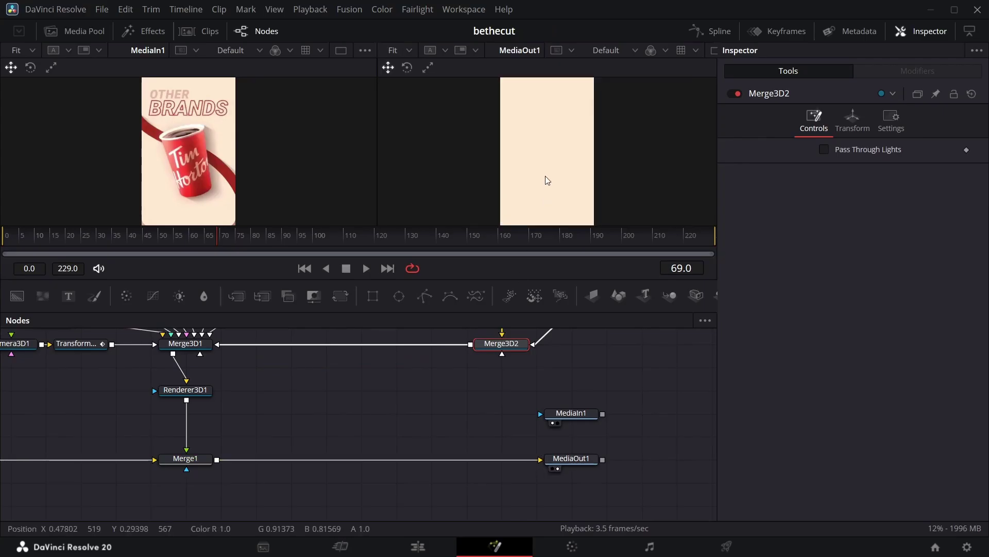
Set the OTHER BRANDS image plane's translation to X -0.21, Y 0.513, Z 0.65 and its scale to 2.5 at frame 75.
{"action": "scroll", "coordinate": [508, 372], "scroll_direction": "up", "scroll_amount": 5}
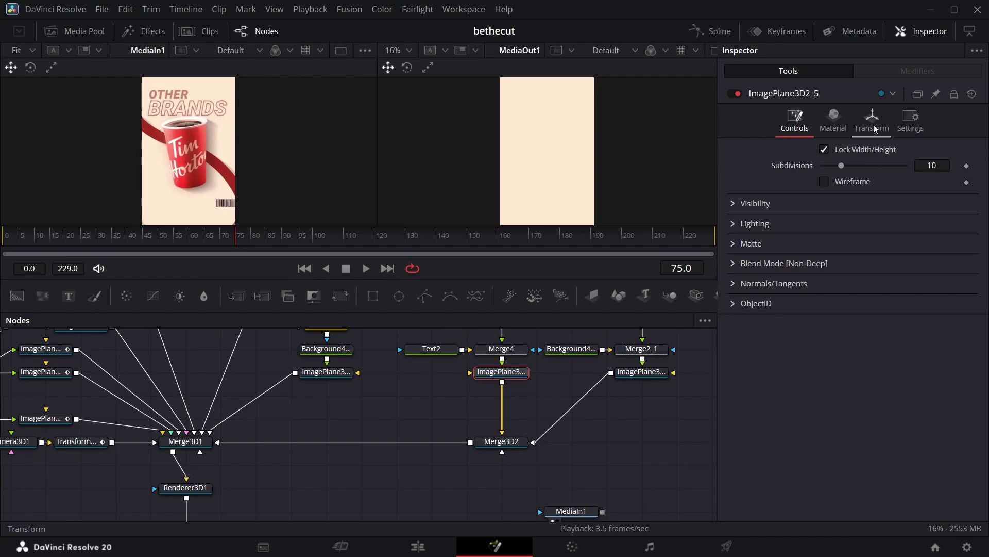
{"action": "left_click", "coordinate": [874, 129]}
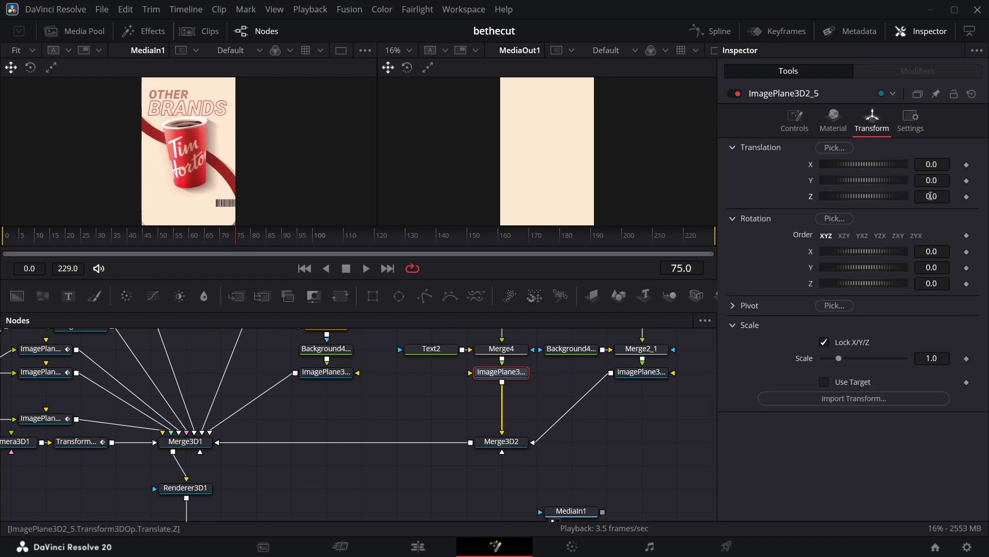
{"action": "left_click_drag", "start_coordinate": [864, 196], "coordinate": [890, 196]}
{"action": "left_click_drag", "start_coordinate": [839, 358], "coordinate": [864, 358]}
{"action": "left_click_drag", "start_coordinate": [863, 163], "coordinate": [853, 164]}
{"action": "double_click", "coordinate": [931, 358]}
{"action": "type", "text": "2.5"}
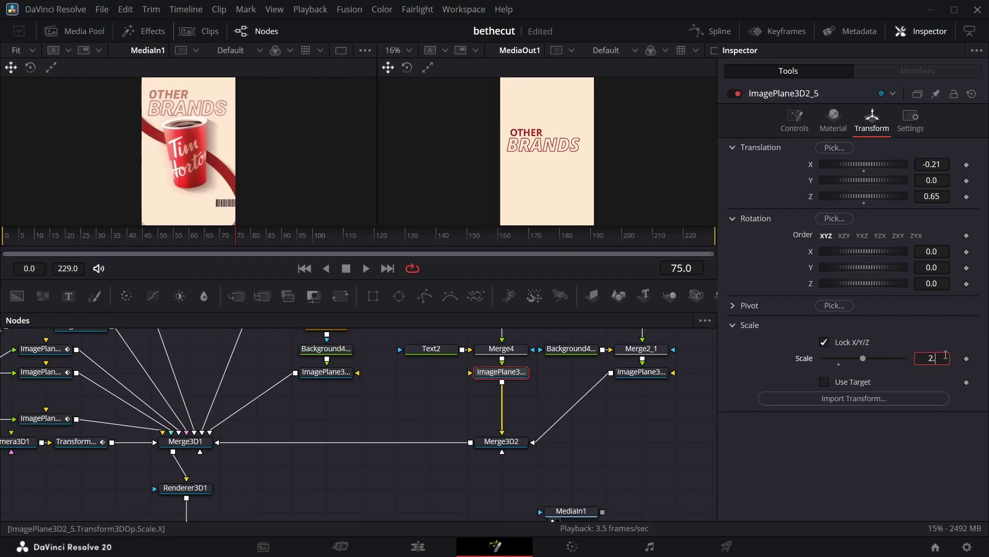
{"action": "key", "text": "Return"}
{"action": "left_click_drag", "start_coordinate": [930, 180], "coordinate": [956, 180]}
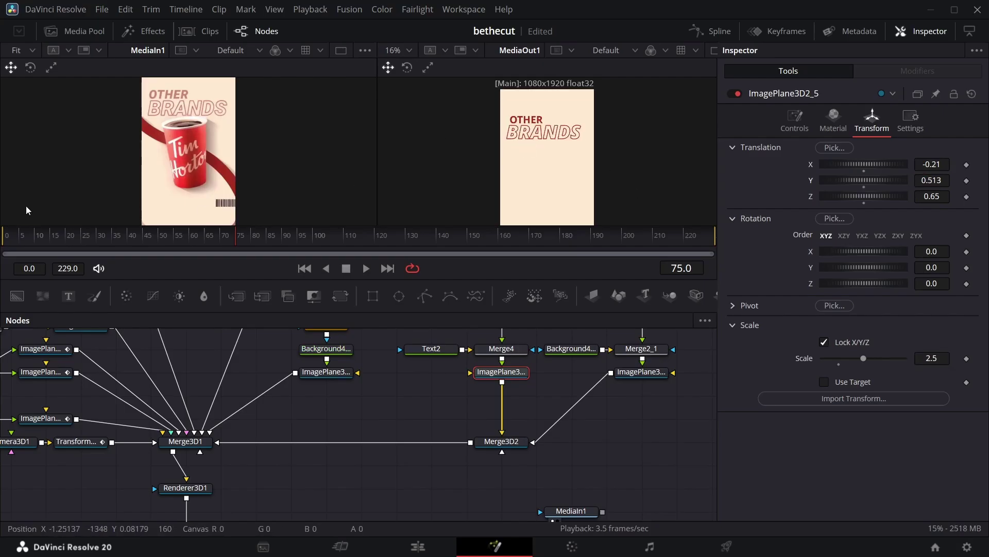
Position the copied red ribbon's image plane at Y -0.162 and Z 0.03 behind the text.
{"action": "left_click", "coordinate": [642, 371]}
{"action": "left_click_drag", "start_coordinate": [863, 196], "coordinate": [923, 179]}
{"action": "left_click_drag", "start_coordinate": [932, 196], "coordinate": [926, 196]}
{"action": "left_click_drag", "start_coordinate": [863, 196], "coordinate": [864, 196]}
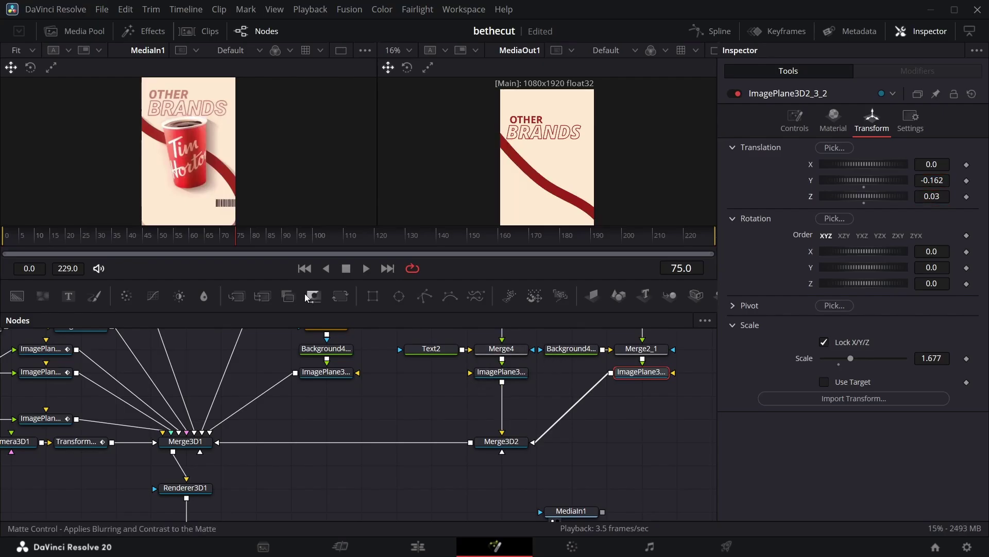
Move the copied ribbon polygon's Position keyframes so the reveal starts at frame 61, and scrub to frame 70 to check it.
{"action": "left_click_drag", "start_coordinate": [233, 242], "coordinate": [183, 241]}
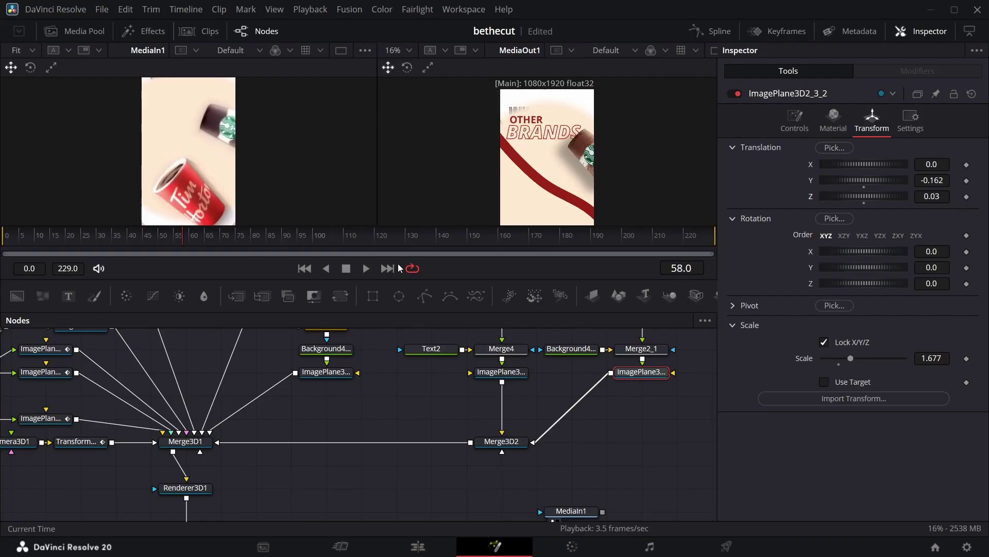
{"action": "scroll", "coordinate": [644, 357], "scroll_direction": "up", "scroll_amount": 3}
{"action": "left_click", "coordinate": [644, 357]}
{"action": "left_click", "coordinate": [791, 32]}
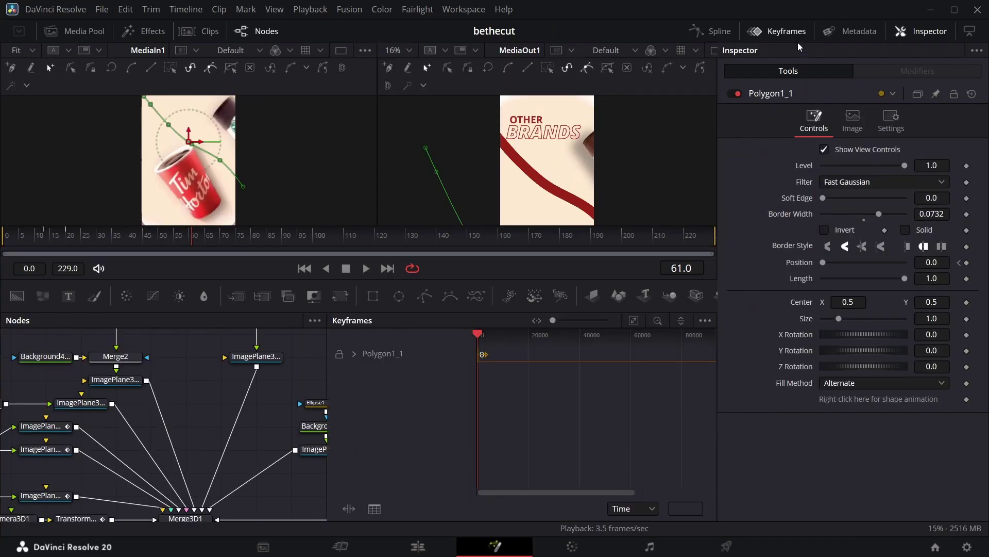
{"action": "left_click", "coordinate": [355, 353]}
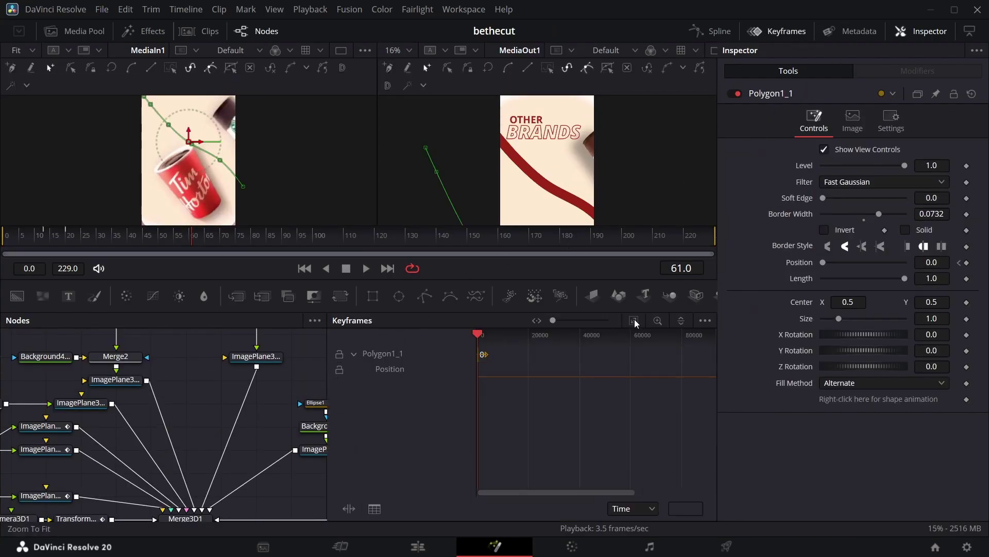
{"action": "left_click", "coordinate": [634, 320]}
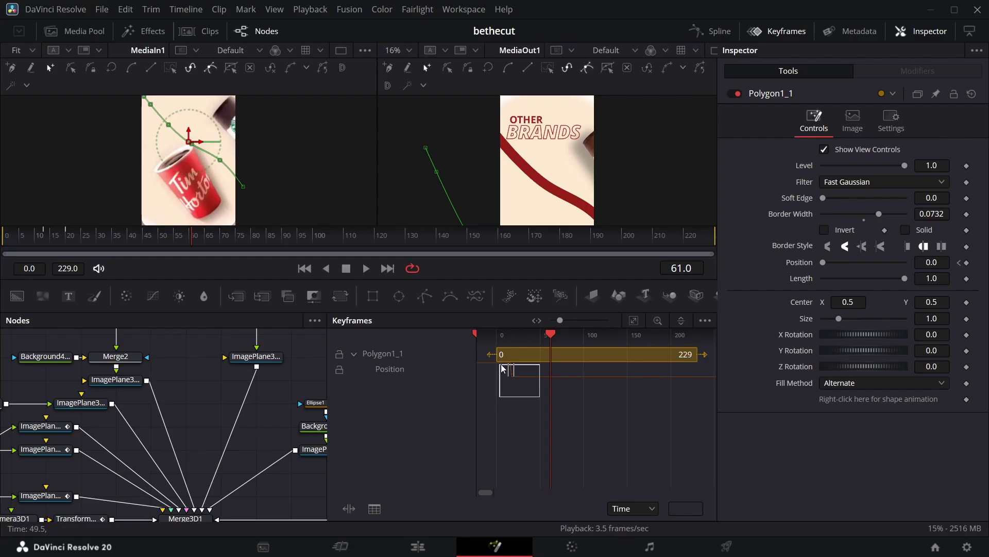
{"action": "left_click_drag", "start_coordinate": [503, 365], "coordinate": [553, 380]}
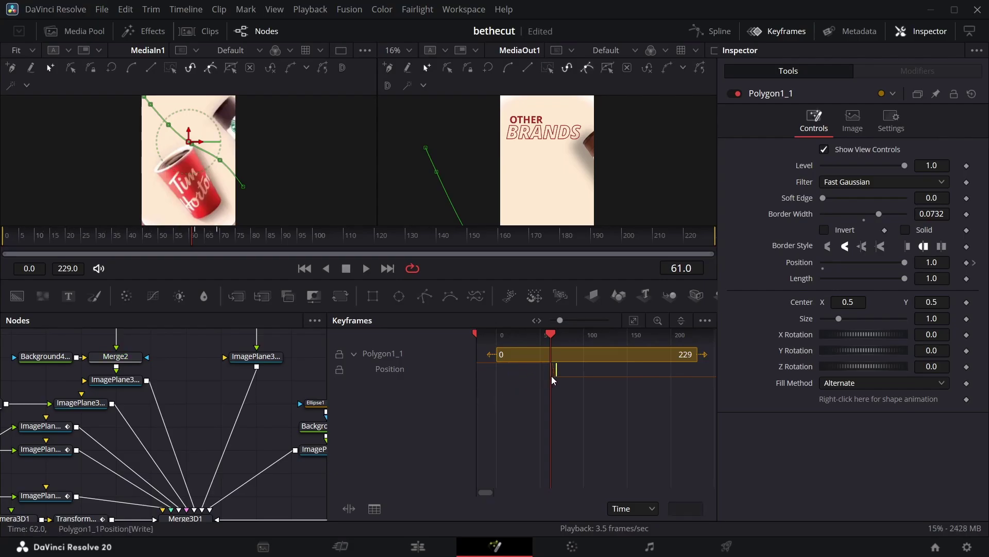
{"action": "left_click", "coordinate": [777, 31]}
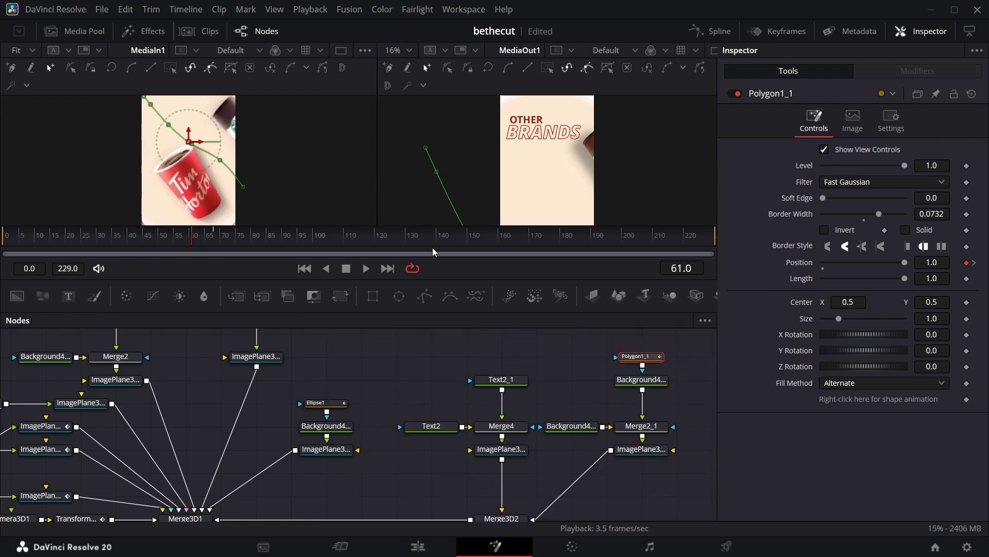
{"action": "left_click_drag", "start_coordinate": [195, 240], "coordinate": [219, 241]}
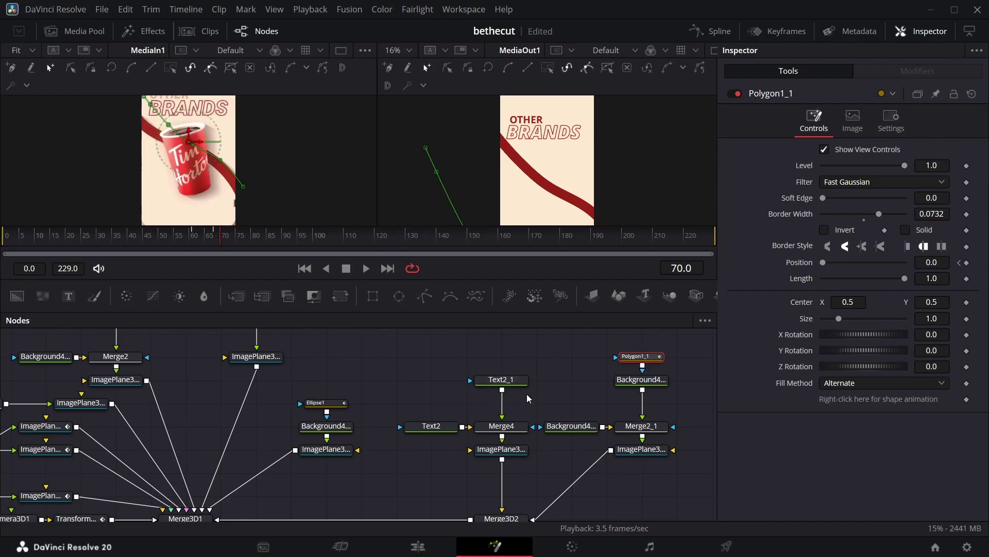
Keyframe the OTHER BRANDS image plane's material opacity from 0 at frame 60 to 1 at frame 75.
{"action": "left_click", "coordinate": [503, 454]}
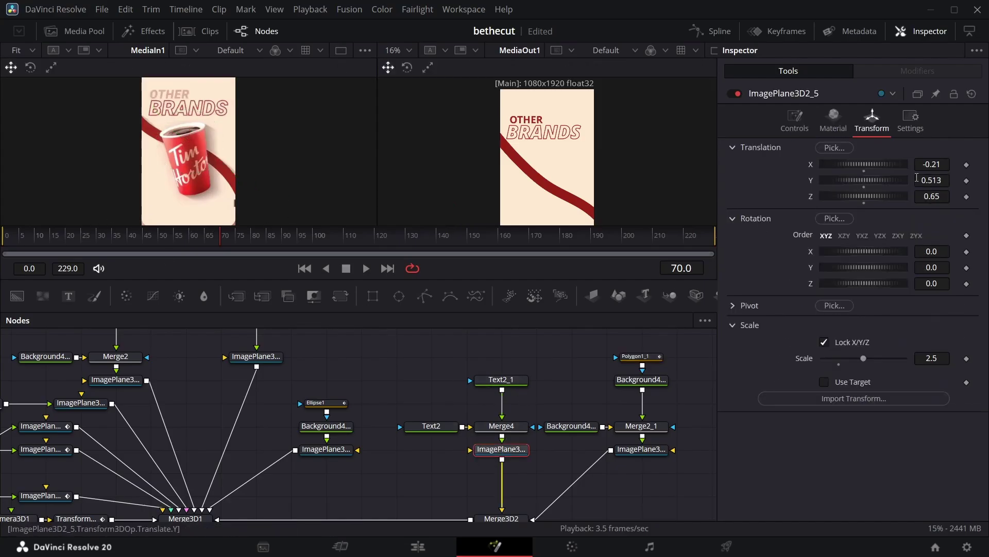
{"action": "left_click_drag", "start_coordinate": [225, 240], "coordinate": [189, 241]}
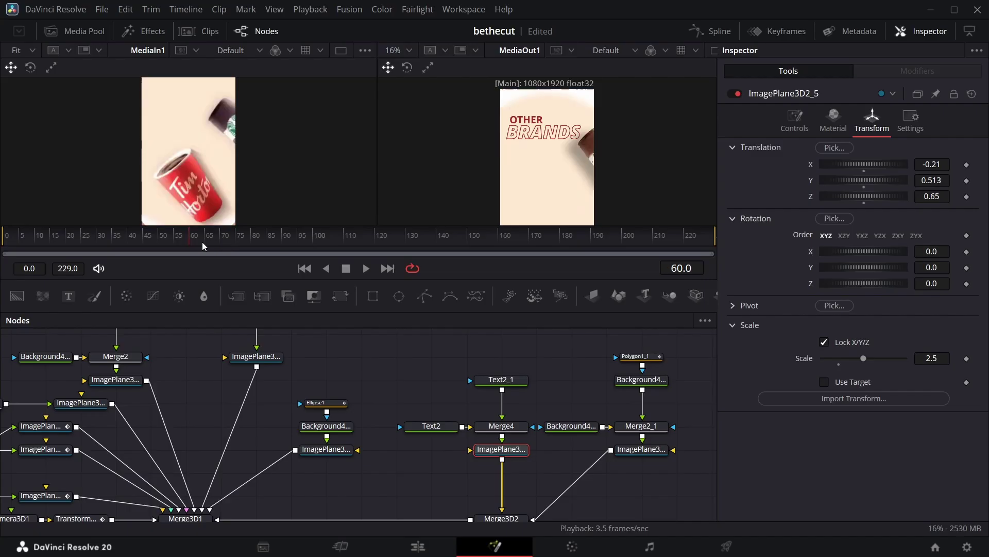
{"action": "left_click", "coordinate": [833, 121]}
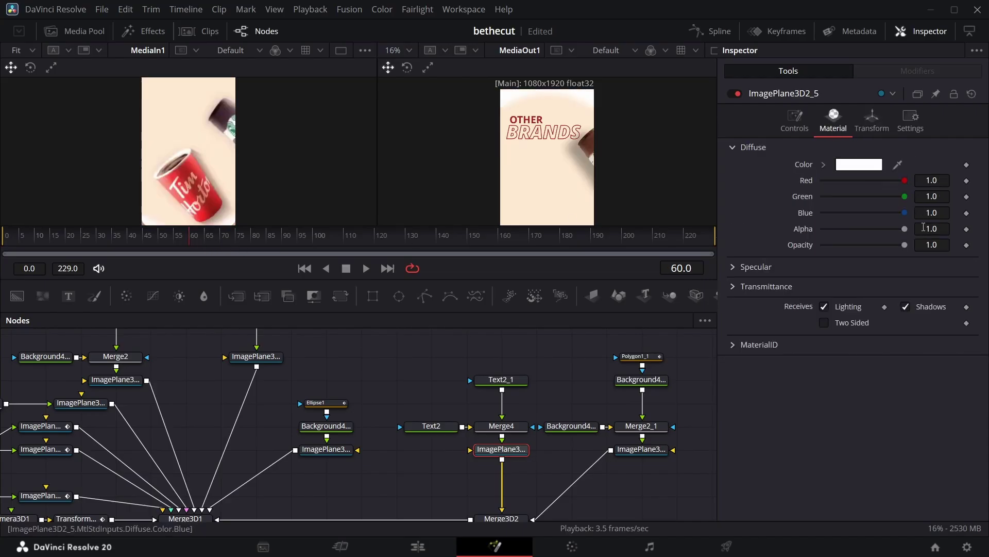
{"action": "left_click", "coordinate": [966, 246]}
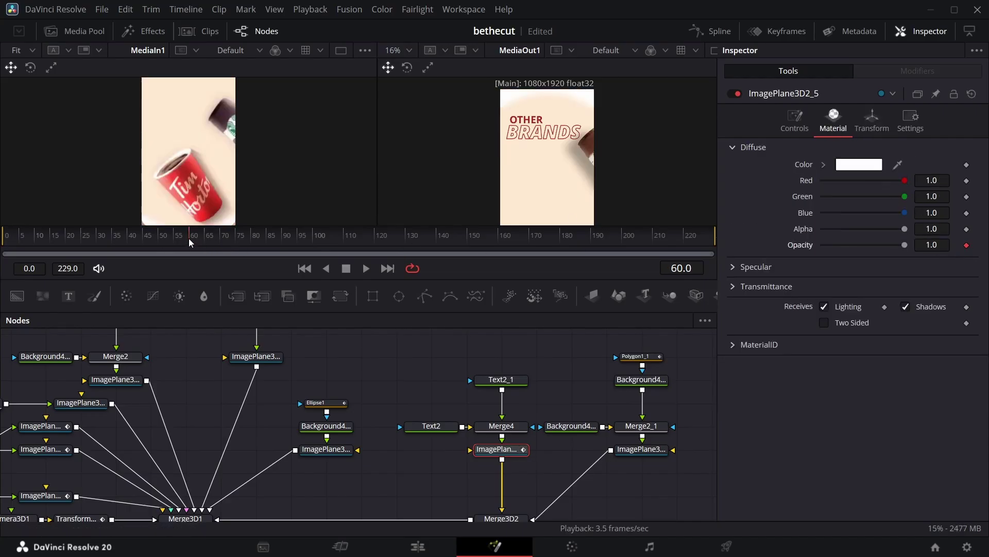
{"action": "left_click_drag", "start_coordinate": [189, 239], "coordinate": [236, 240]}
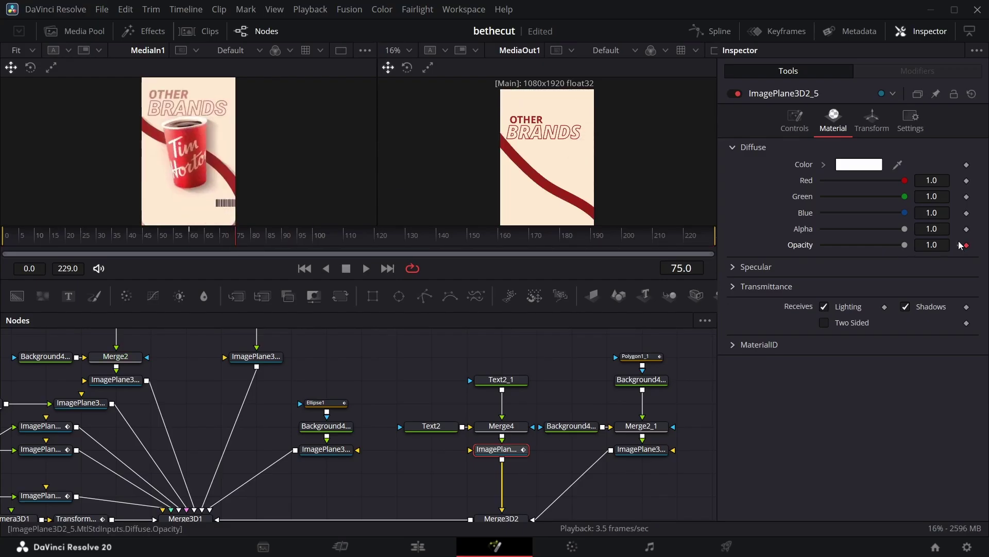
{"action": "left_click_drag", "start_coordinate": [903, 246], "coordinate": [773, 250]}
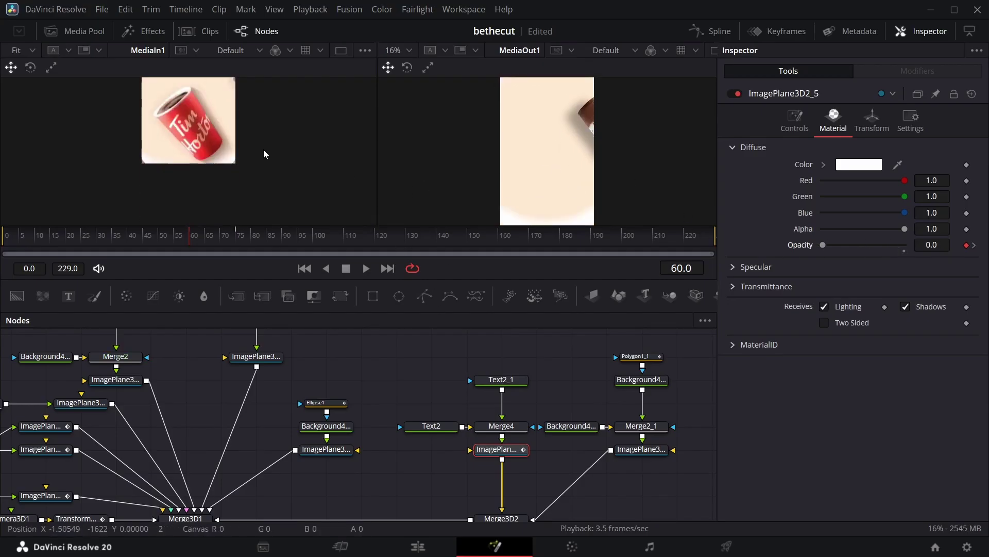
{"action": "left_click_drag", "start_coordinate": [190, 238], "coordinate": [236, 236]}
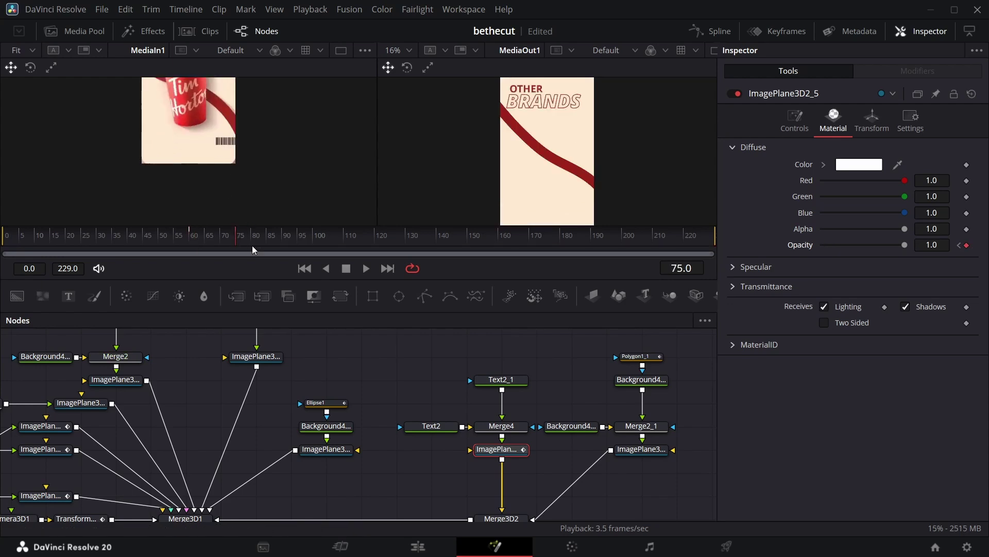
Duplicate the barcod media node and place the copy just below the red ribbon's image plane.
{"action": "scroll", "coordinate": [193, 360], "scroll_direction": "left", "scroll_amount": 8}
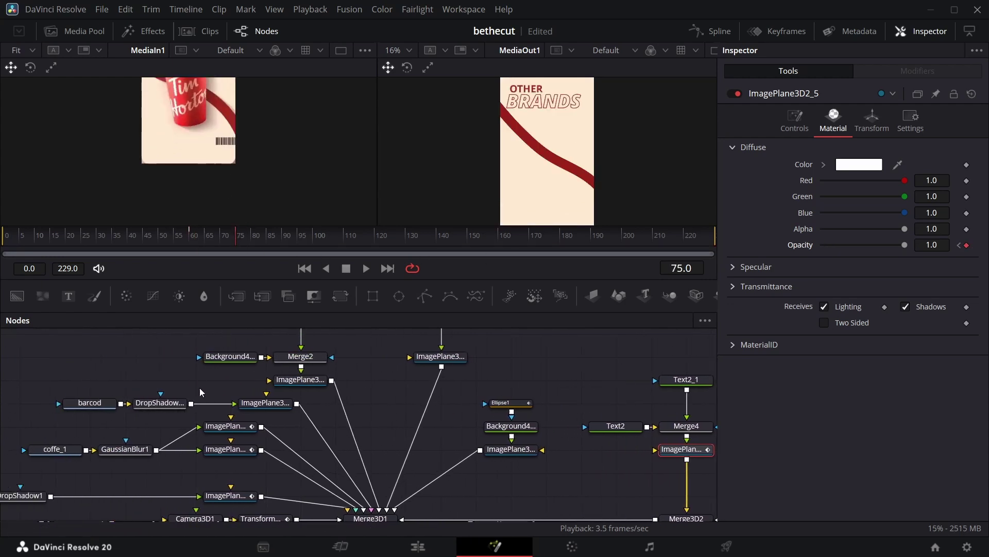
{"action": "left_click", "coordinate": [168, 405]}
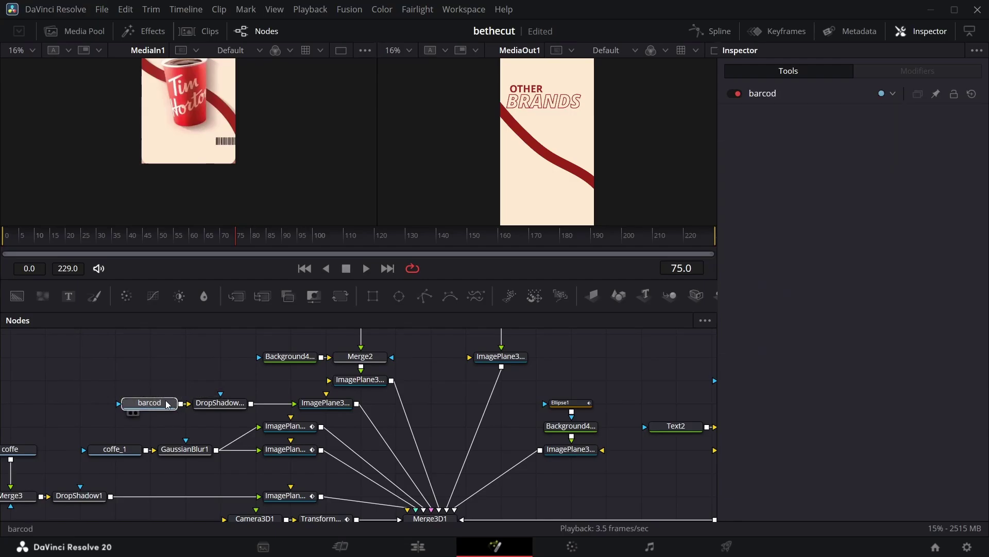
{"action": "left_click_drag", "start_coordinate": [170, 405], "coordinate": [145, 407]}
{"action": "scroll", "coordinate": [290, 401], "scroll_direction": "right", "scroll_amount": 10}
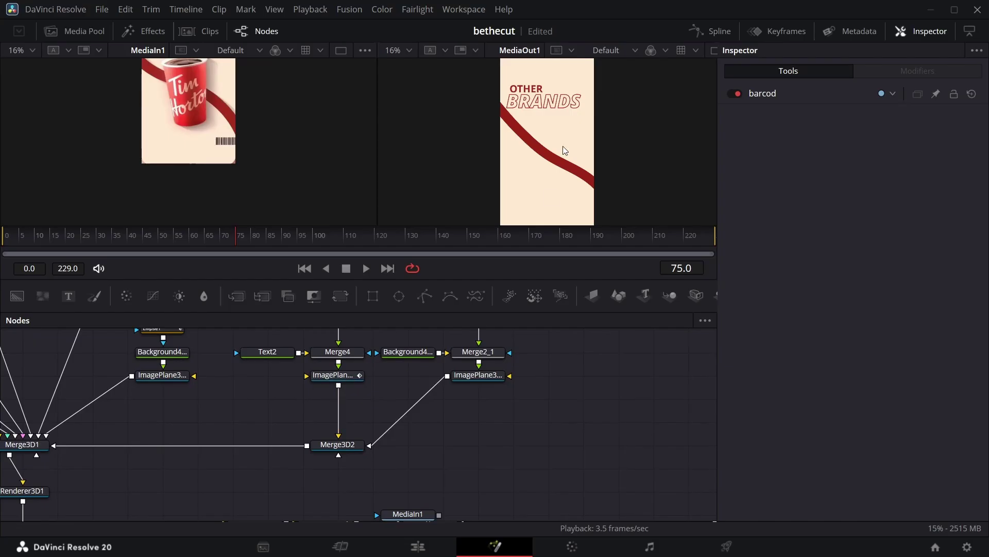
{"action": "left_click", "coordinate": [353, 378]}
{"action": "left_click", "coordinate": [475, 377]}
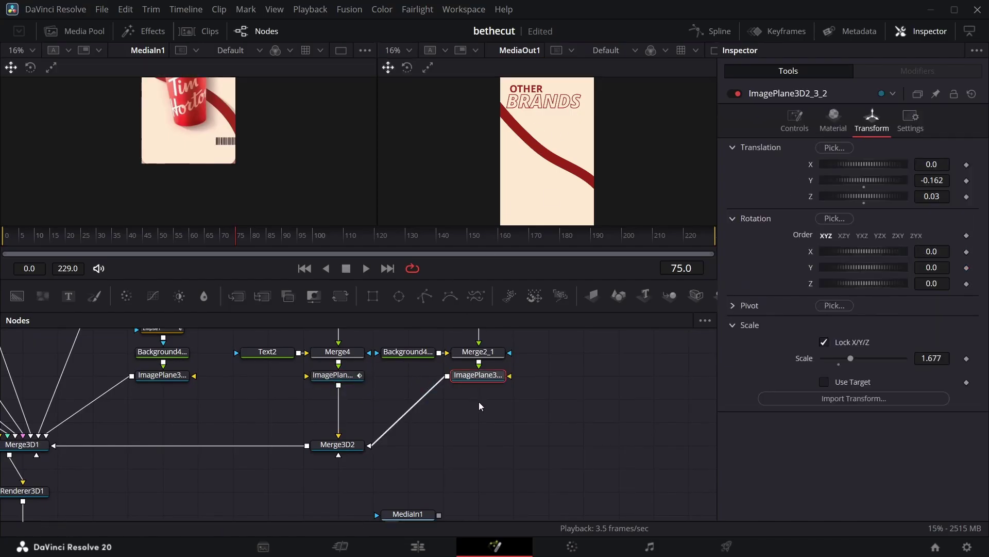
{"action": "left_click", "coordinate": [488, 415]}
{"action": "key", "text": "ctrl+v"}
{"action": "left_click", "coordinate": [483, 380]}
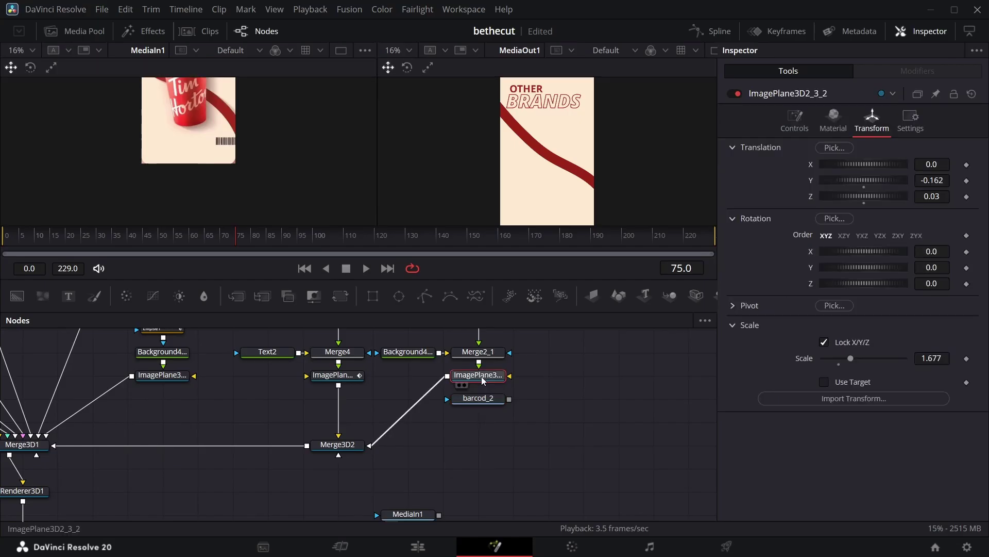
{"action": "left_click", "coordinate": [489, 427]}
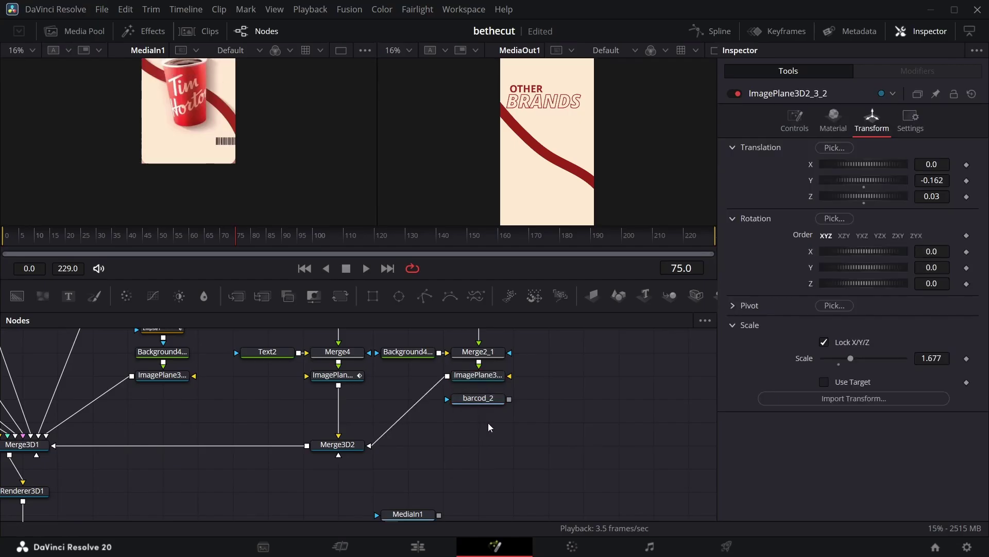
Connect the barcode copy to Merge3D2 through a pasted image plane, scaled to 0.308 and positioned at Y -0.849.
{"action": "key", "text": "ctrl+v"}
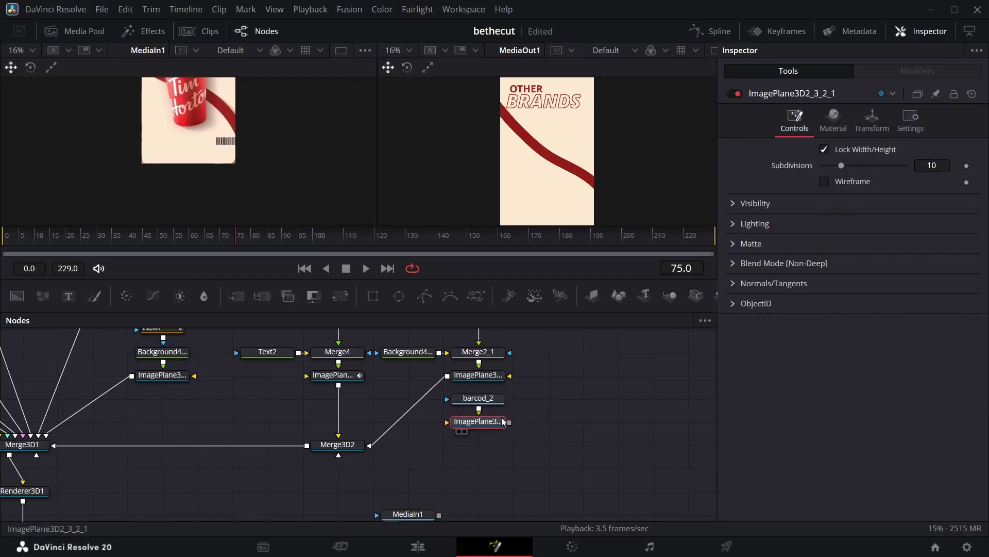
{"action": "left_click_drag", "start_coordinate": [509, 423], "coordinate": [338, 450]}
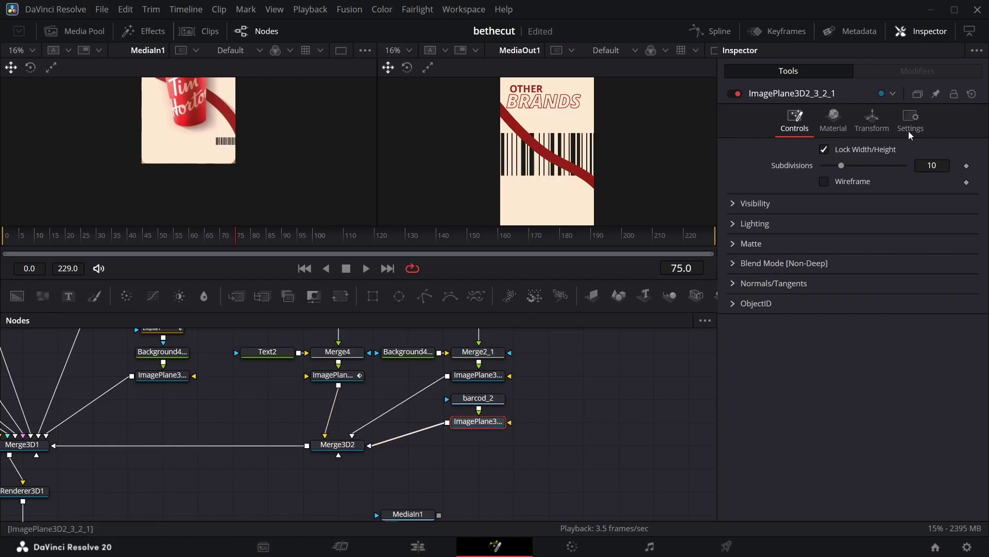
{"action": "left_click", "coordinate": [875, 121]}
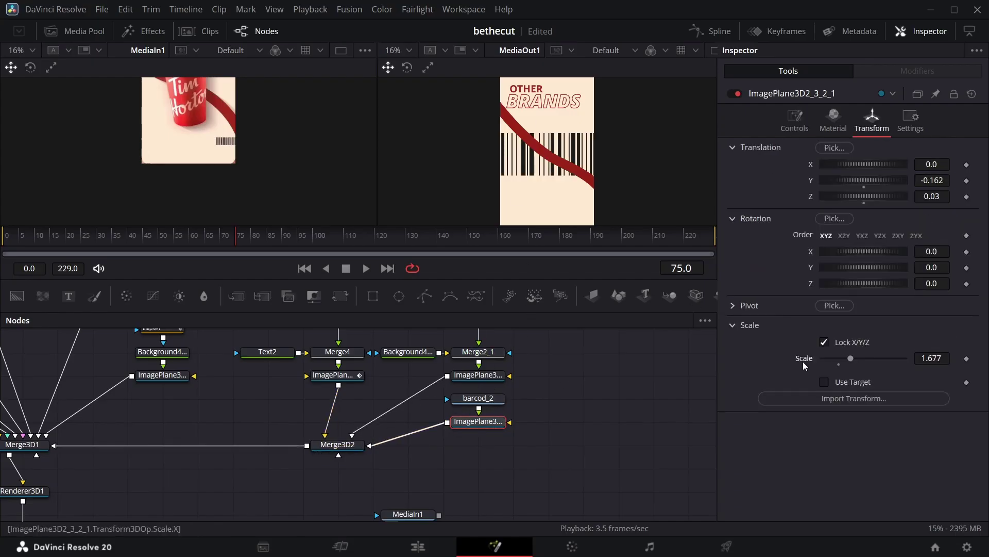
{"action": "left_click_drag", "start_coordinate": [932, 358], "coordinate": [884, 358]}
{"action": "left_click_drag", "start_coordinate": [931, 180], "coordinate": [907, 180]}
Insert a Duplicate node between the barcode copy and its image plane, and offset the duplicate horizontally to widen the barcode.
{"action": "left_click_drag", "start_coordinate": [485, 405], "coordinate": [485, 382]}
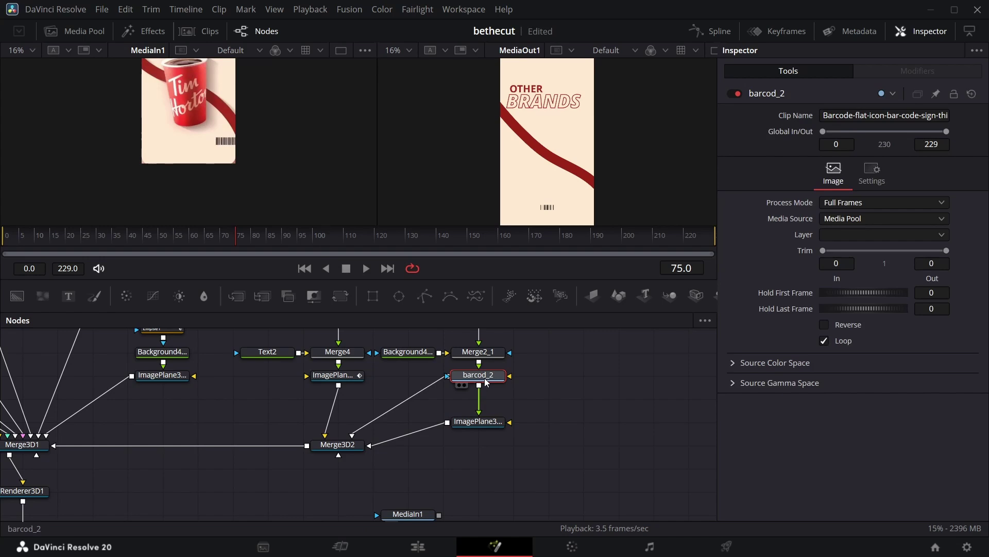
{"action": "key", "text": "shift+space"}
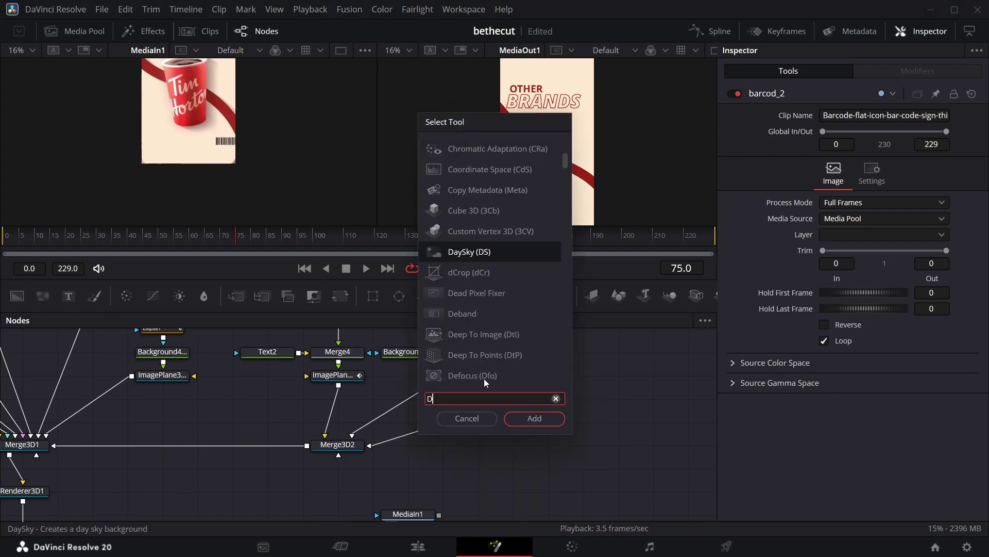
{"action": "type", "text": "dup"}
{"action": "key", "text": "Return"}
{"action": "left_click_drag", "start_coordinate": [495, 448], "coordinate": [600, 448]}
{"action": "left_click", "coordinate": [583, 397]}
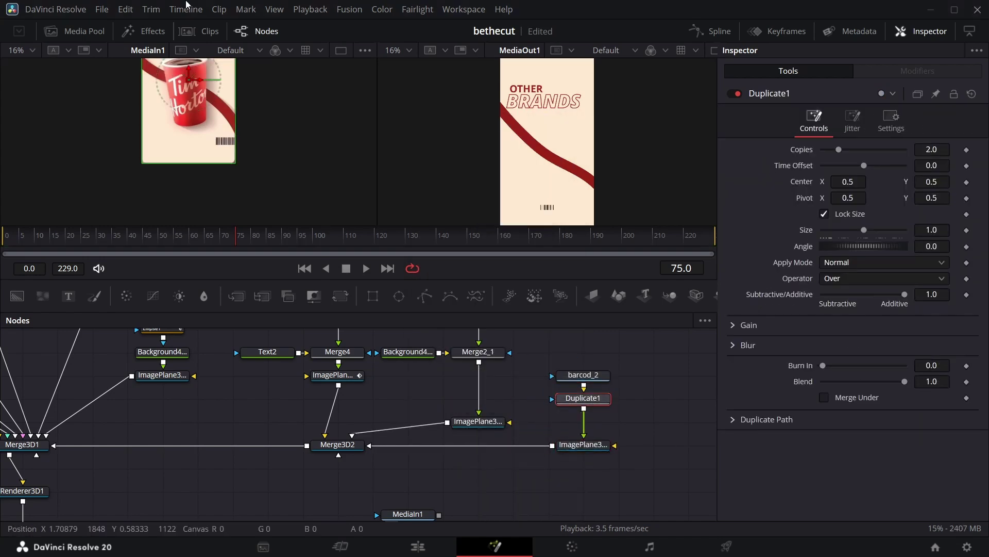
{"action": "left_click_drag", "start_coordinate": [847, 181], "coordinate": [983, 169]}
Keyframe the barcode image plane's X translation from 0.821 at frame 69 to 0.327 at frame 85.
{"action": "left_click", "coordinate": [583, 444]}
{"action": "left_click_drag", "start_coordinate": [239, 240], "coordinate": [267, 244]}
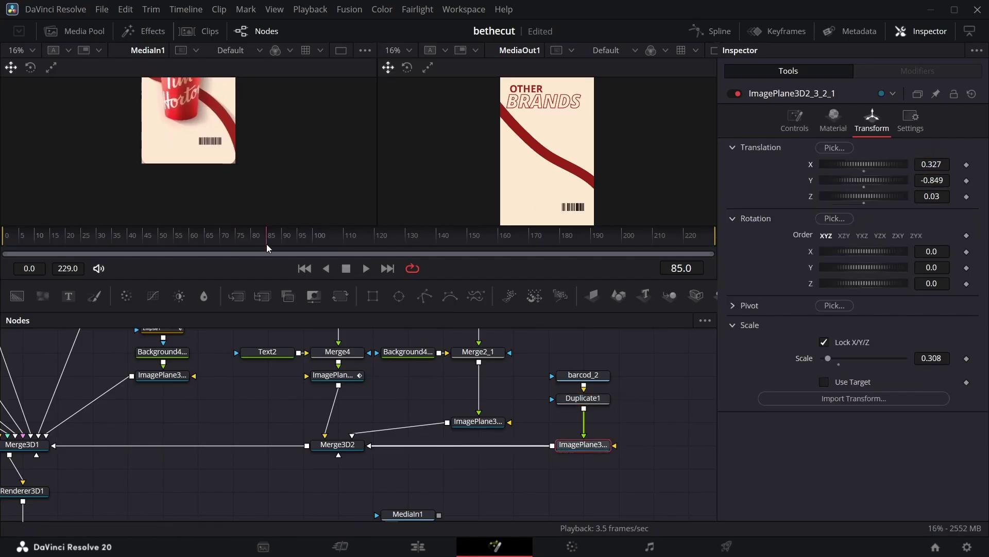
{"action": "left_click", "coordinate": [966, 165]}
{"action": "left_click_drag", "start_coordinate": [232, 236], "coordinate": [220, 236]}
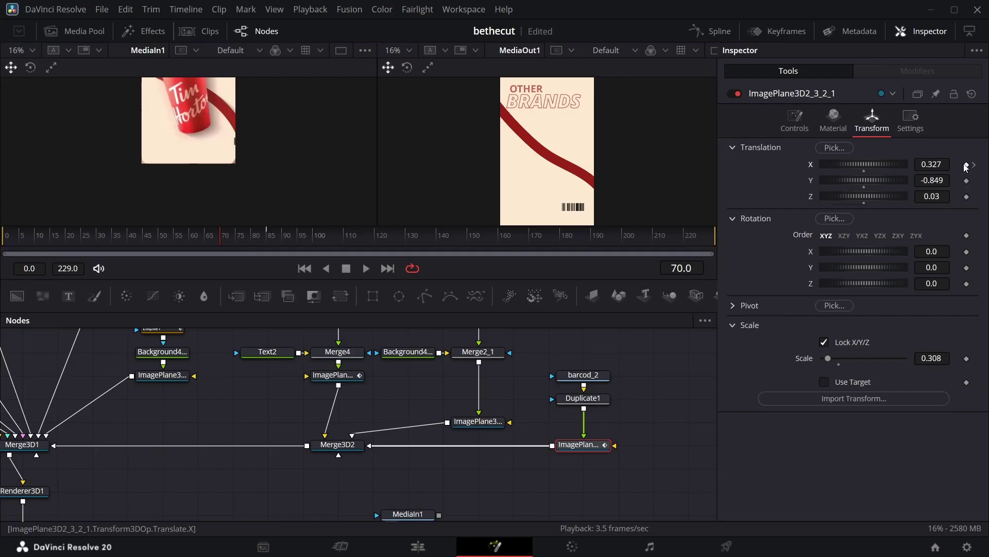
{"action": "left_click", "coordinate": [219, 235]}
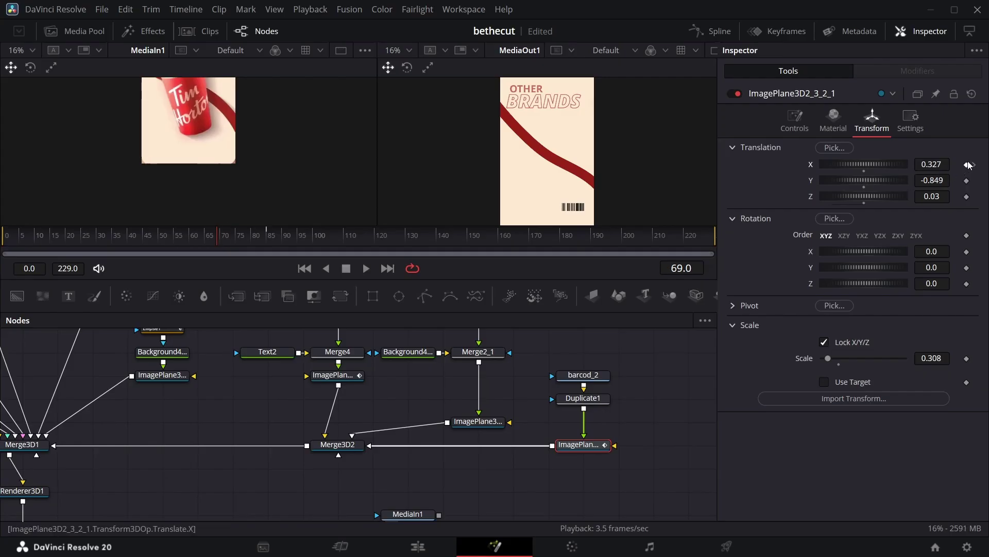
{"action": "left_click_drag", "start_coordinate": [917, 163], "coordinate": [987, 164]}
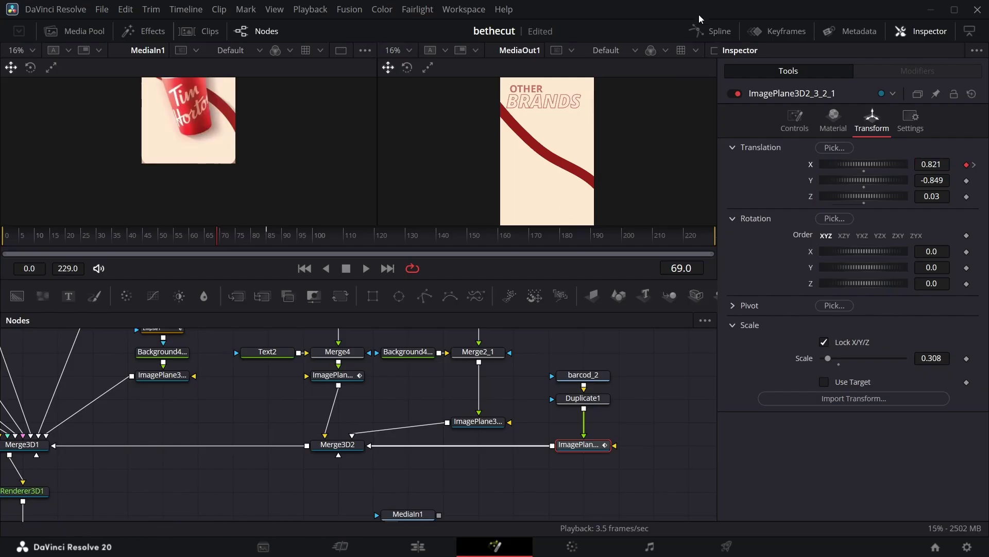
Smooth the barcode plane's X Offset keyframes in the Spline editor and bring up the OTHER BRANDS plane's opacity curve.
{"action": "left_click", "coordinate": [716, 31]}
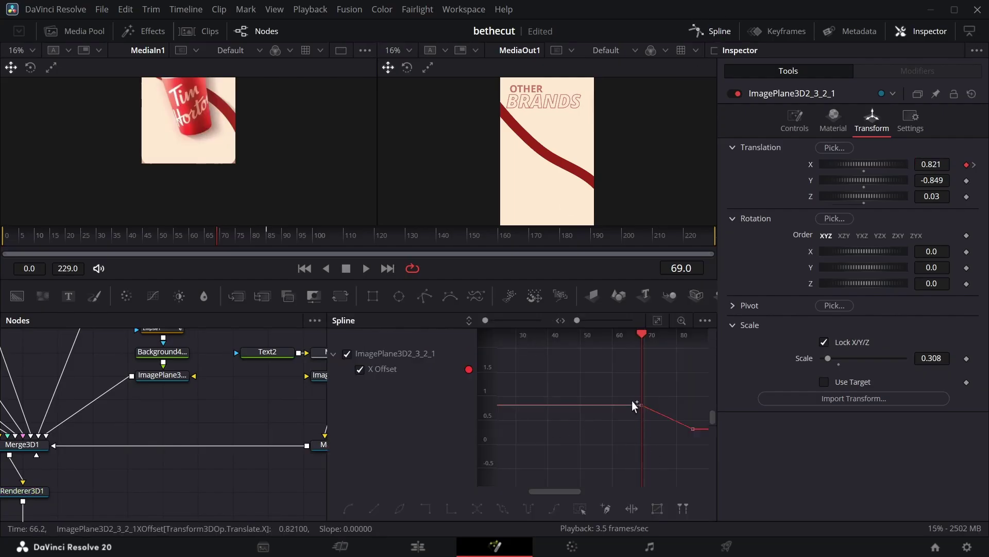
{"action": "left_click_drag", "start_coordinate": [694, 431], "coordinate": [691, 438]}
{"action": "key", "text": "s"}
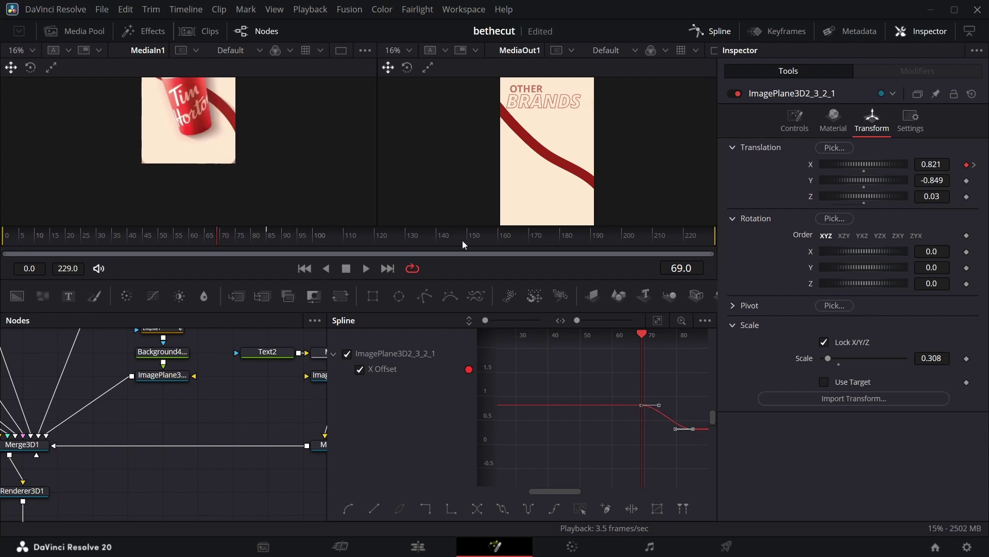
{"action": "left_click", "coordinate": [319, 375]}
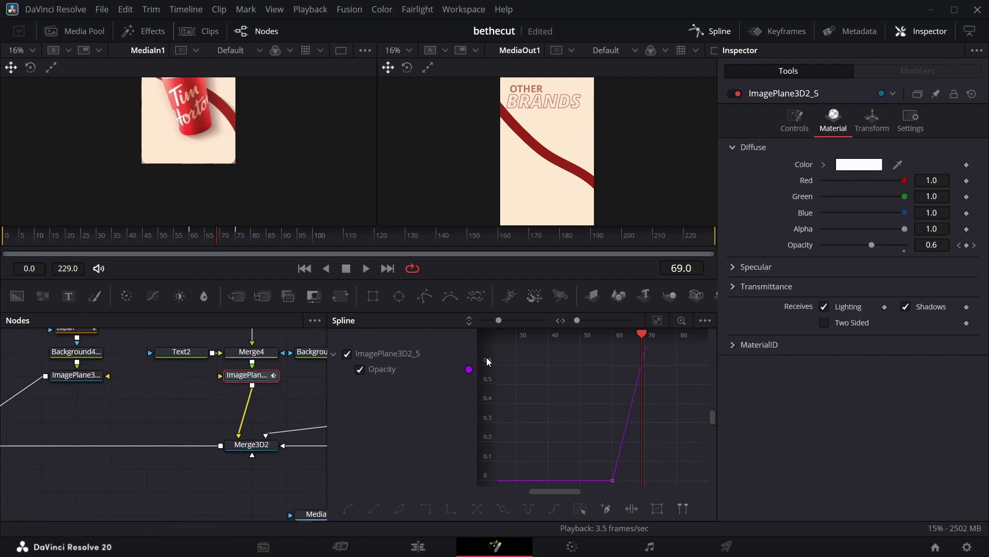
{"action": "left_click", "coordinate": [580, 509]}
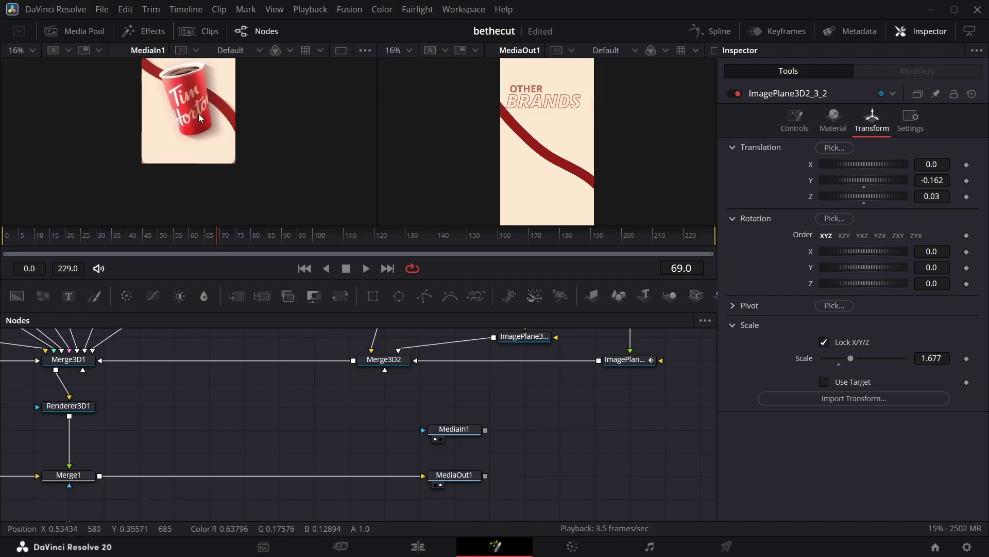
Add the tim_horton-removebg-preview.png cup image from the media pool to the node graph and rename its node TIM.
{"action": "left_click", "coordinate": [80, 34]}
{"action": "left_click_drag", "start_coordinate": [217, 191], "coordinate": [625, 404]}
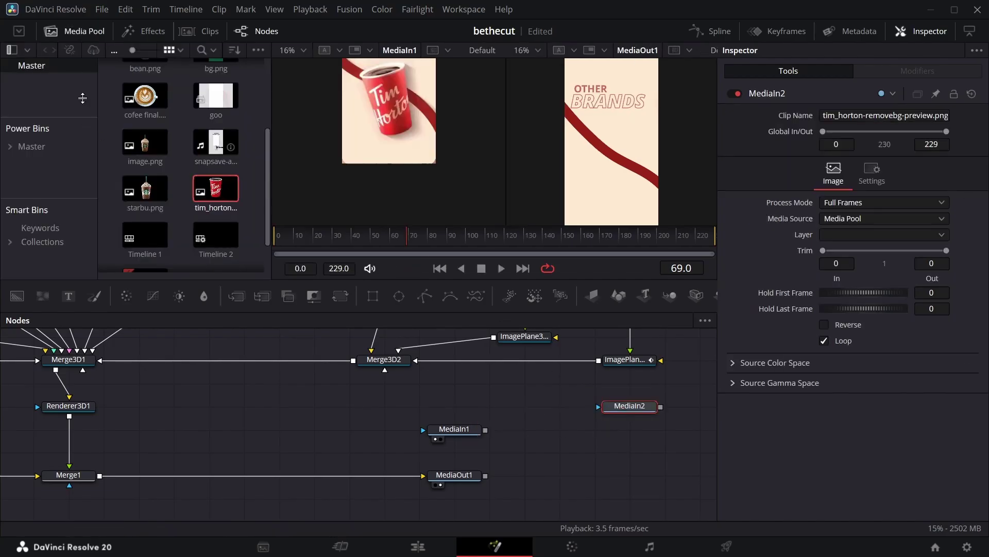
{"action": "left_click", "coordinate": [80, 32]}
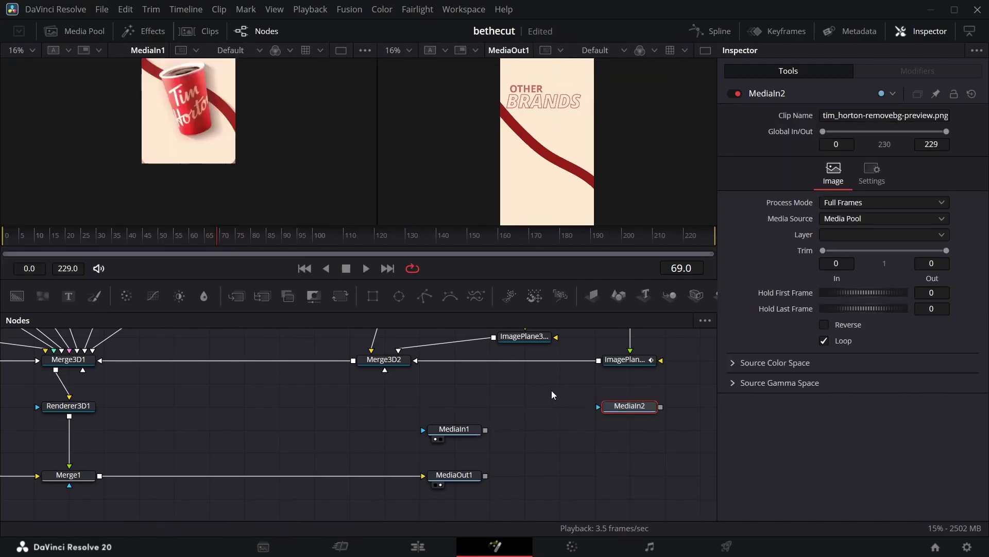
{"action": "key", "text": "F2"}
{"action": "type", "text": "TIM"}
{"action": "key", "text": "Return"}
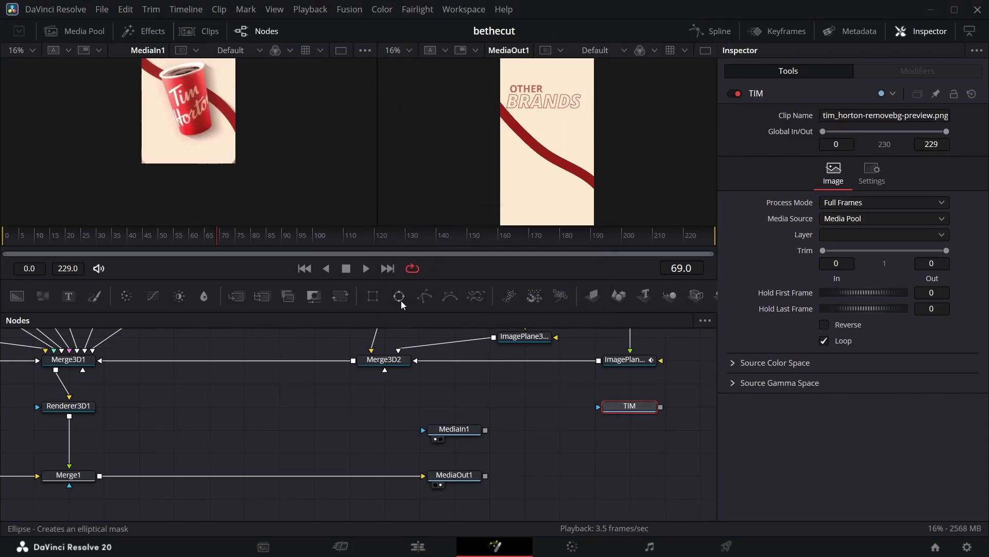
Connect the TIM cup to Merge3D2 through a new image plane and arrange both nodes beside the text nodes.
{"action": "left_click", "coordinate": [592, 296]}
{"action": "left_click_drag", "start_coordinate": [652, 409], "coordinate": [350, 436]}
{"action": "left_click", "coordinate": [597, 406], "text": "ctrl"}
{"action": "scroll", "coordinate": [464, 438], "scroll_direction": "up", "scroll_amount": 2}
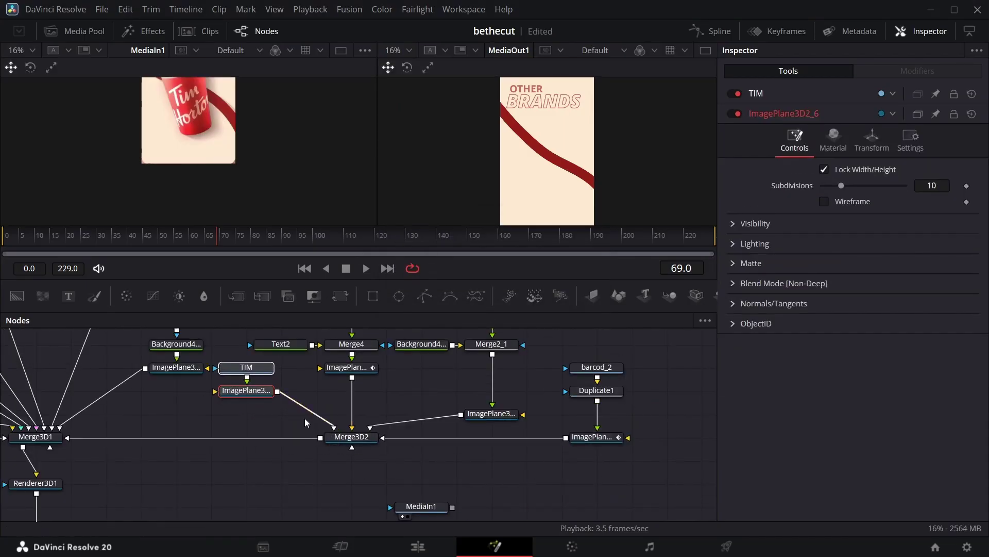
Place the cup's image plane in front of the ribbon at Z 1.03 and Y -0.19, scaled to 0.609.
{"action": "left_click", "coordinate": [872, 139]}
{"action": "left_click_drag", "start_coordinate": [923, 217], "coordinate": [947, 217]}
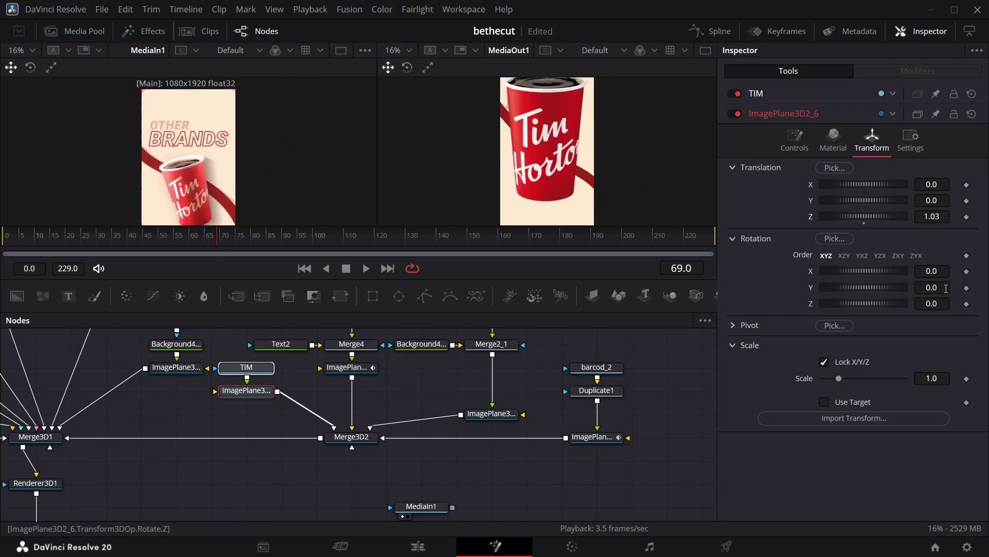
{"action": "mouse_move", "coordinate": [939, 379]}
{"action": "left_mouse_down"}
{"action": "mouse_move", "coordinate": [883, 379]}
{"action": "mouse_move", "coordinate": [930, 379]}
{"action": "left_mouse_up"}
{"action": "left_click_drag", "start_coordinate": [934, 200], "coordinate": [915, 200]}
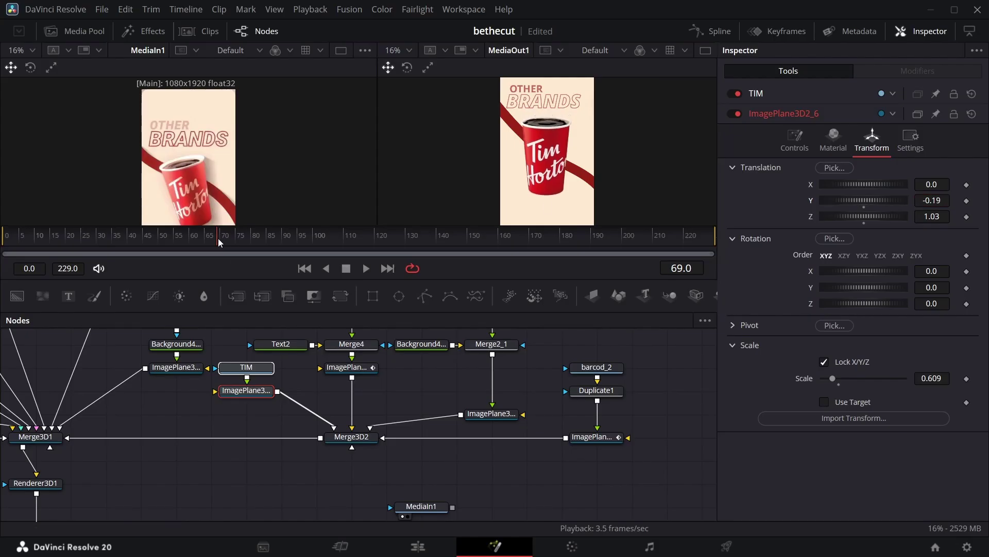
Keyframe the cup plane's Y translation from -1.606 to -0.19 and Z rotation from 60.3 to 0 between frames 45 and 80.
{"action": "left_click_drag", "start_coordinate": [218, 238], "coordinate": [143, 238]}
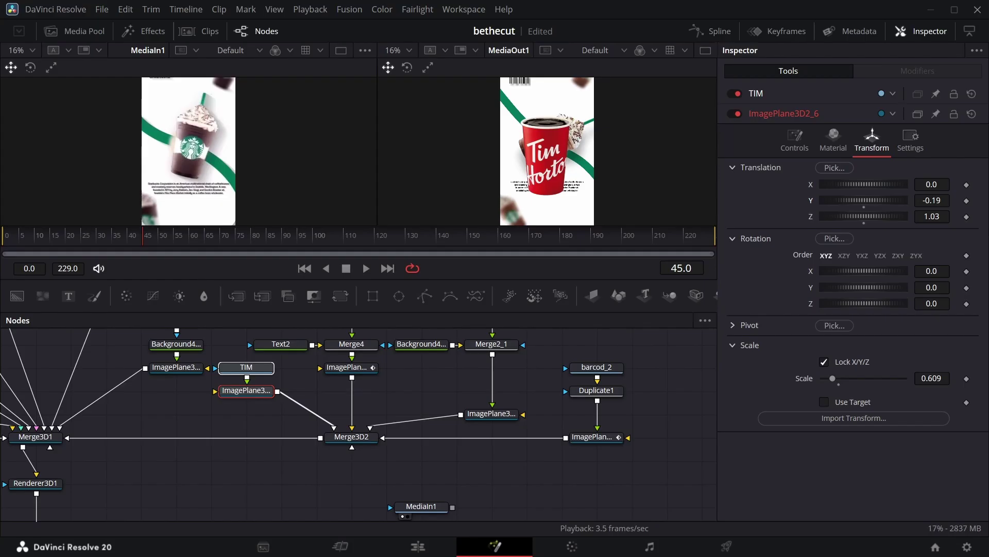
{"action": "left_click", "coordinate": [965, 304]}
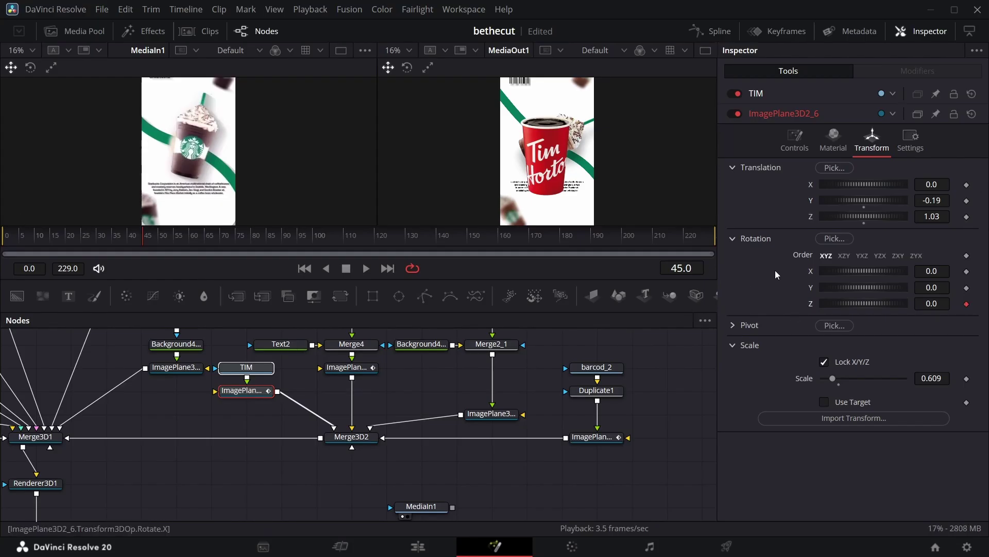
{"action": "left_click", "coordinate": [967, 200]}
{"action": "left_click_drag", "start_coordinate": [151, 237], "coordinate": [256, 238]}
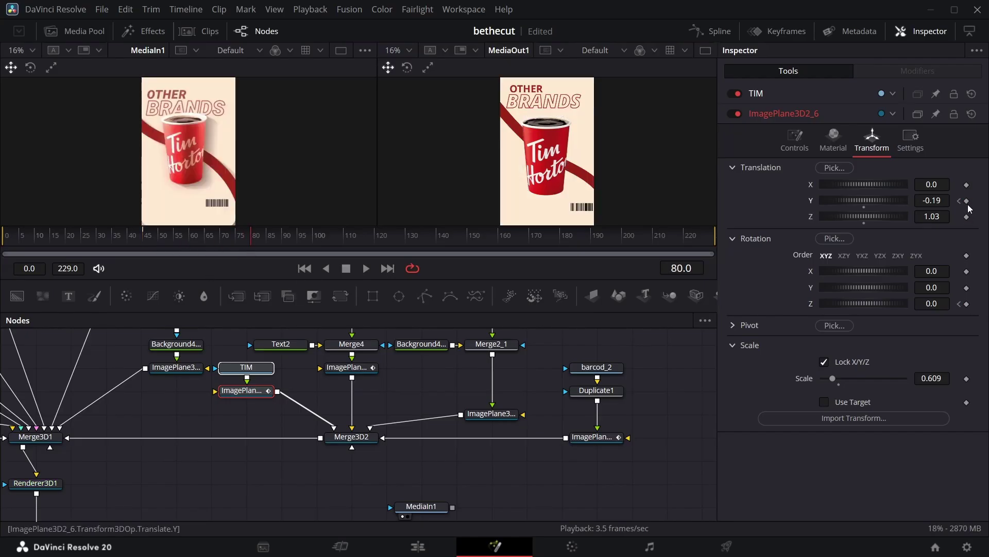
{"action": "left_click", "coordinate": [960, 304]}
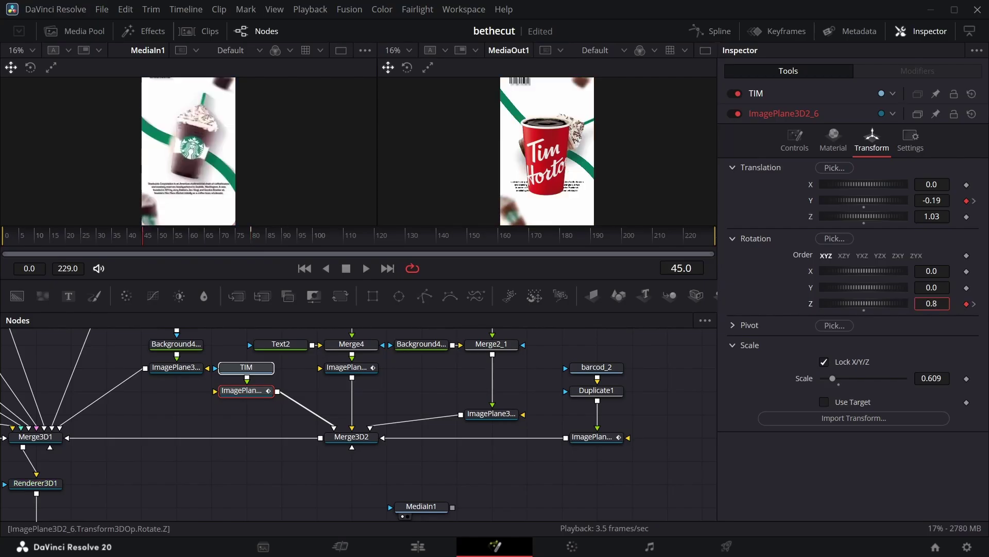
{"action": "left_click_drag", "start_coordinate": [850, 303], "coordinate": [920, 303]}
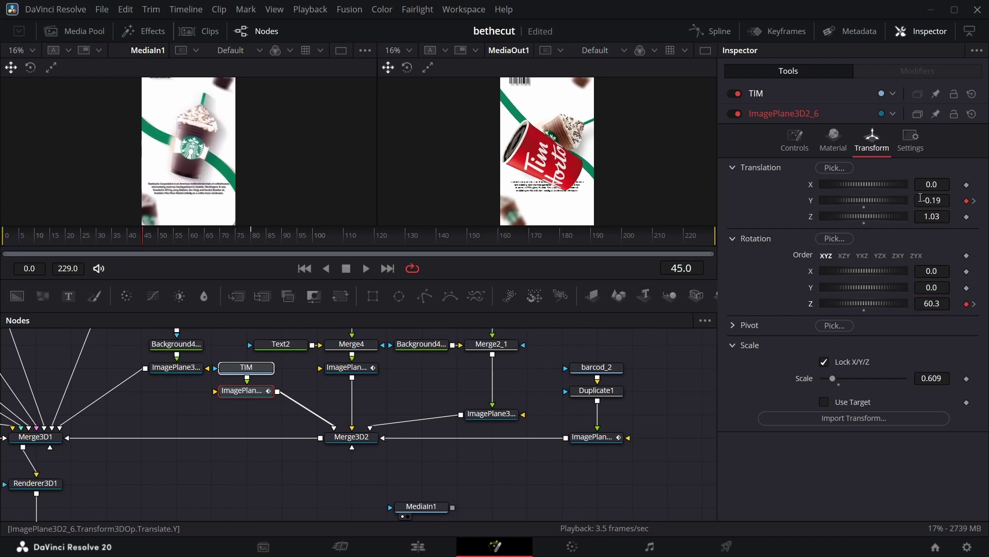
{"action": "left_click_drag", "start_coordinate": [935, 199], "coordinate": [882, 200]}
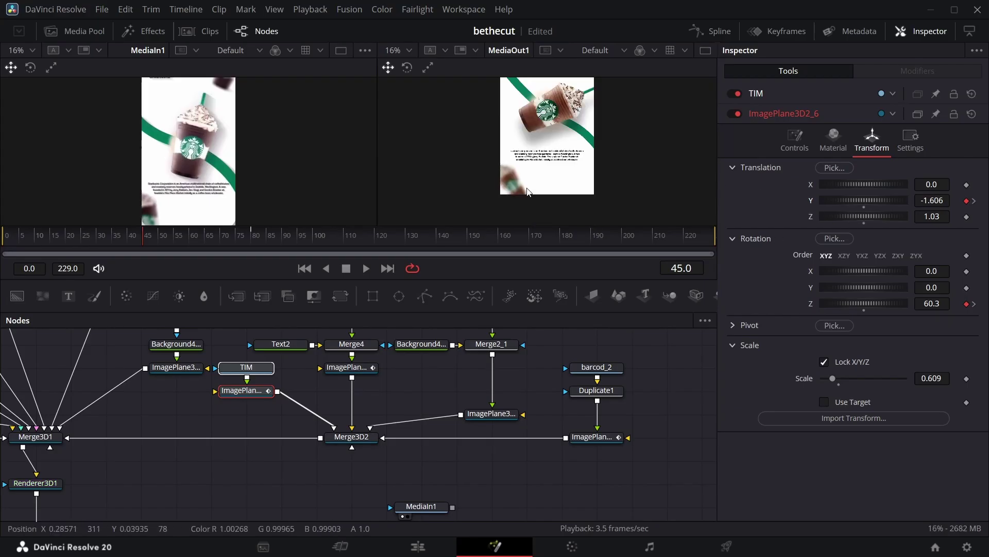
Ease the cup plane's Y Offset and Z Rotation curves, trying In Cubic and replacing it with Out Cubic.
{"action": "left_click", "coordinate": [705, 31]}
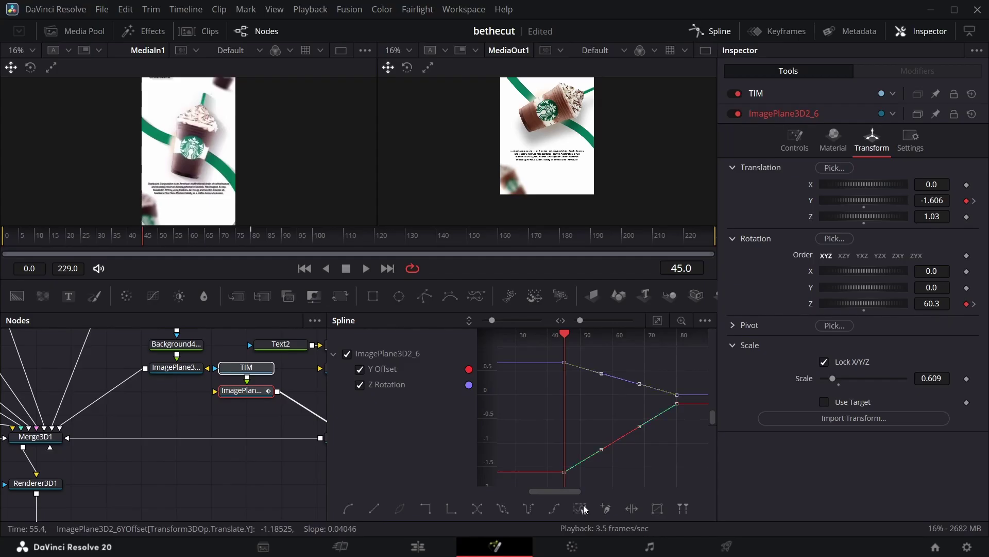
{"action": "right_click", "coordinate": [619, 436]}
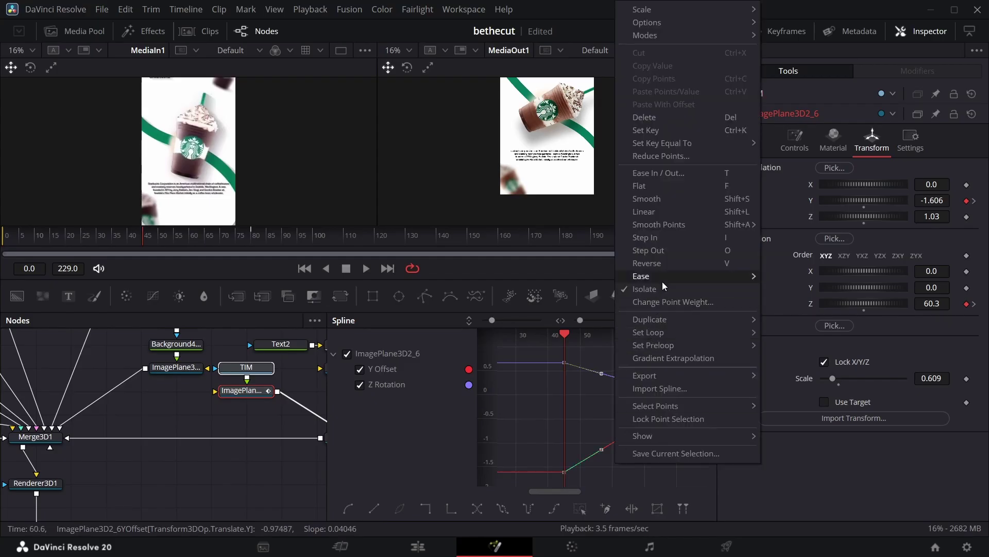
{"action": "mouse_move", "coordinate": [665, 278]}
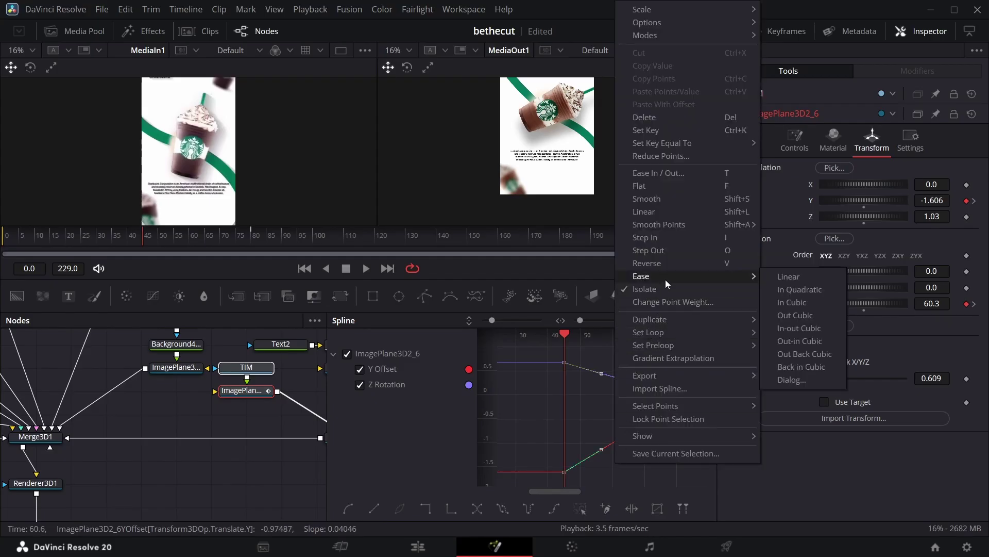
{"action": "left_click", "coordinate": [794, 305]}
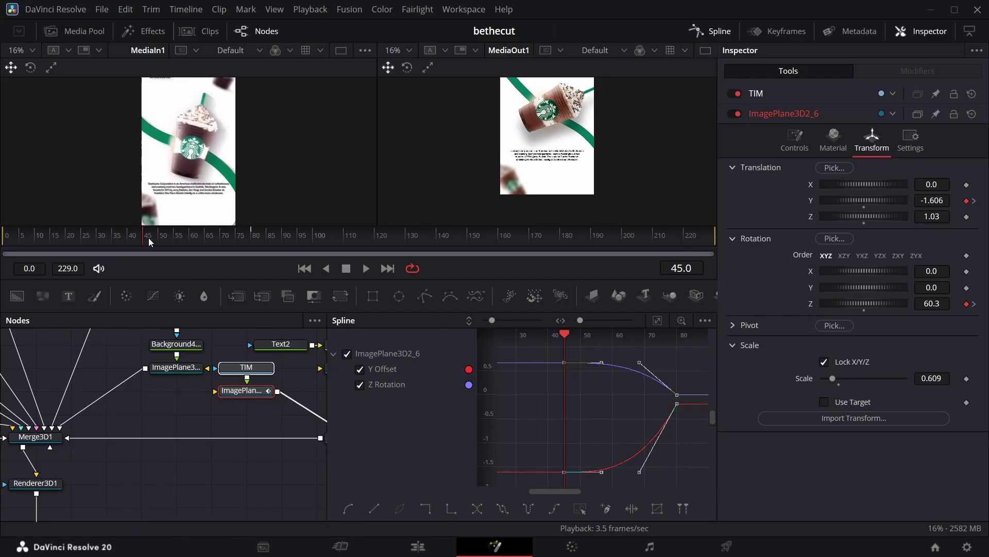
{"action": "left_click_drag", "start_coordinate": [145, 238], "coordinate": [215, 229]}
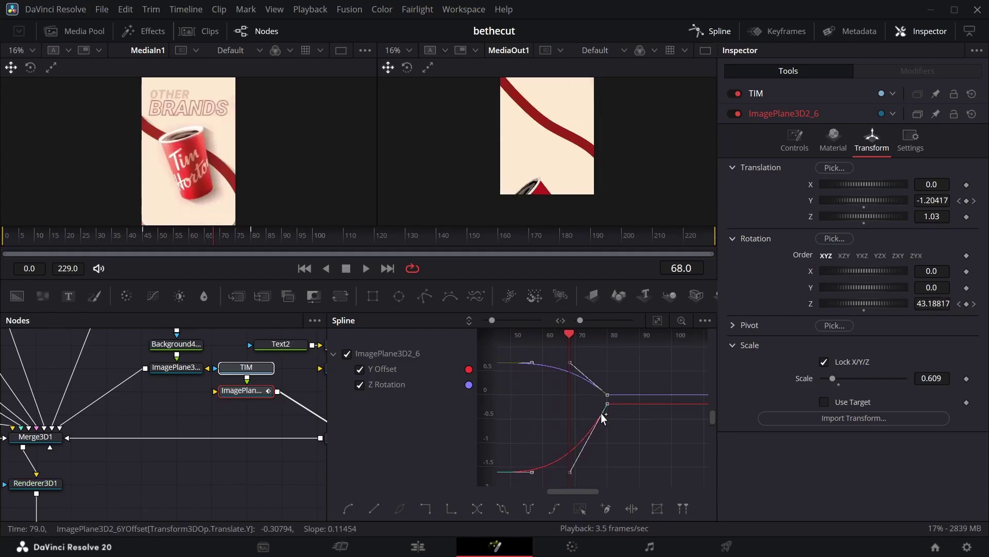
{"action": "right_click", "coordinate": [611, 398]}
{"action": "mouse_move", "coordinate": [676, 280]}
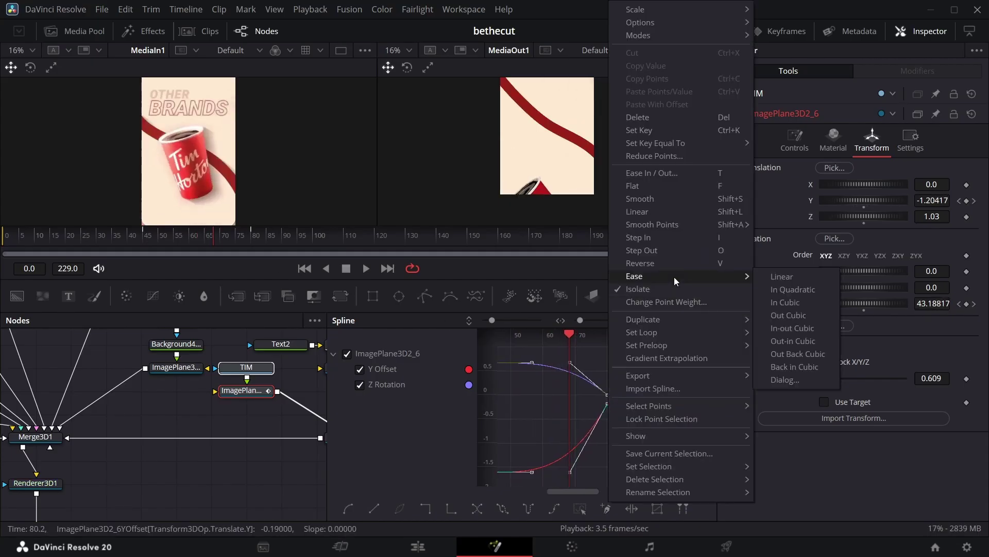
{"action": "left_click", "coordinate": [788, 315]}
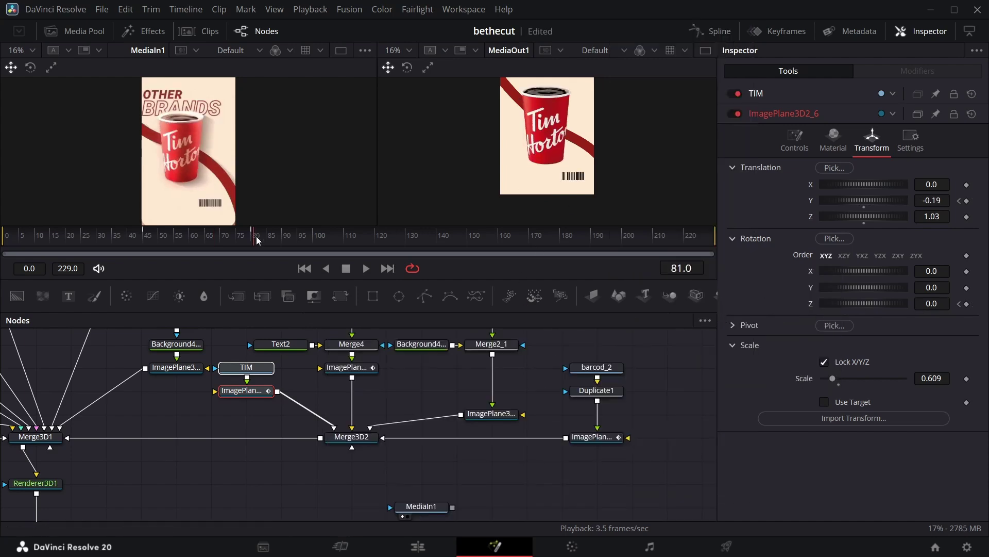
Keyframe the camera's Transform3D1 X translation from 0.0 at frame 80 to 0.14 at frame 90.
{"action": "left_click_drag", "start_coordinate": [256, 237], "coordinate": [252, 236]}
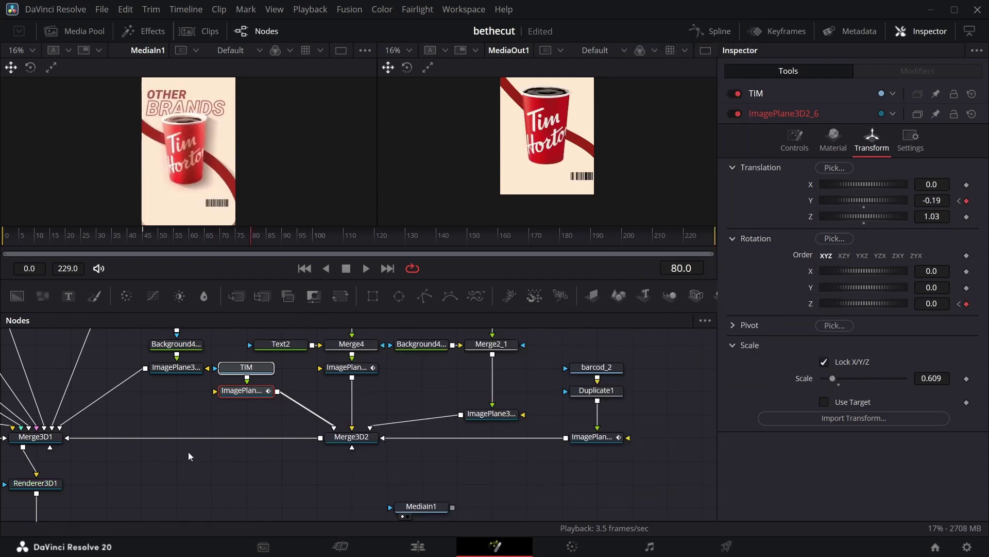
{"action": "scroll", "coordinate": [188, 456], "scroll_direction": "down", "scroll_amount": 2}
{"action": "scroll", "coordinate": [182, 434], "scroll_direction": "left", "scroll_amount": 5}
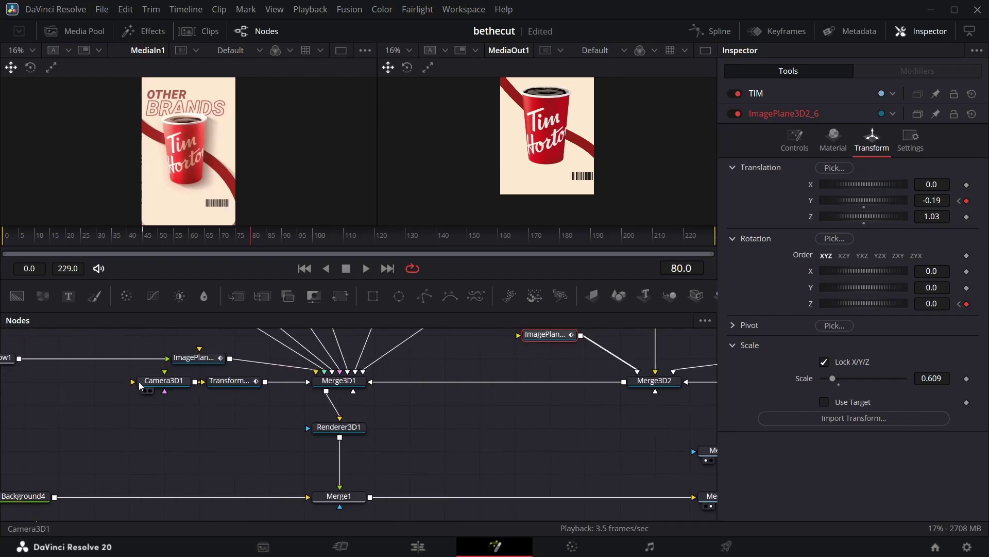
{"action": "left_click", "coordinate": [229, 380]}
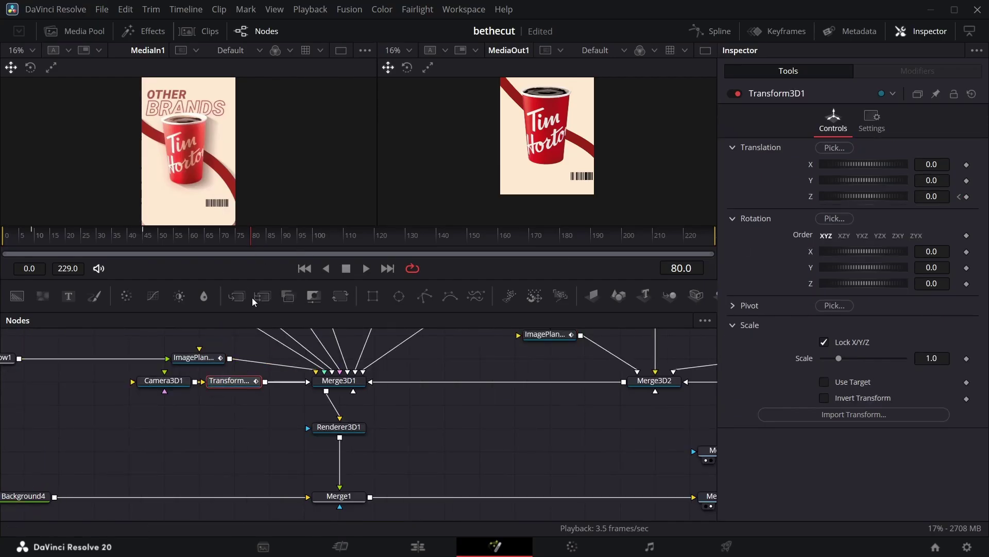
{"action": "left_click", "coordinate": [967, 181]}
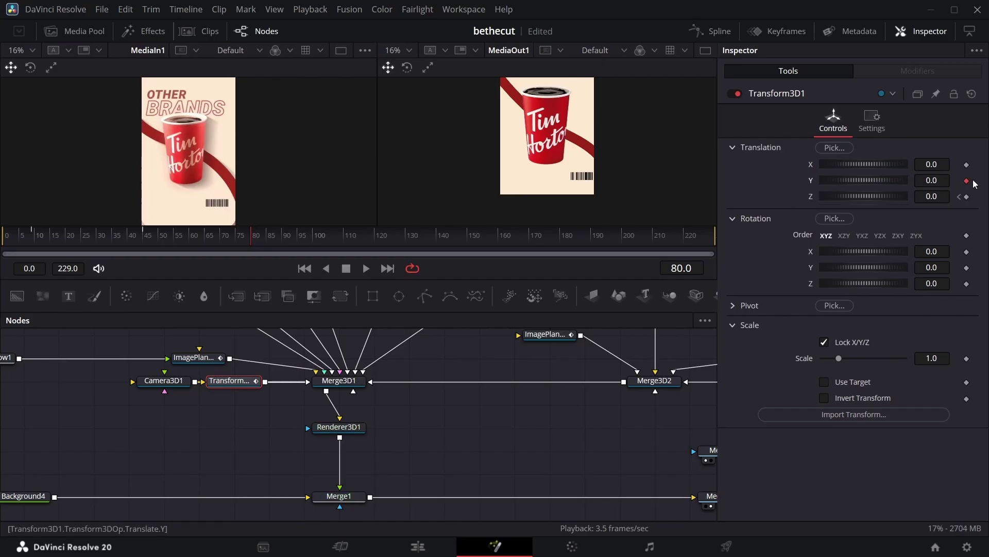
{"action": "left_click", "coordinate": [967, 165]}
{"action": "left_click", "coordinate": [283, 242]}
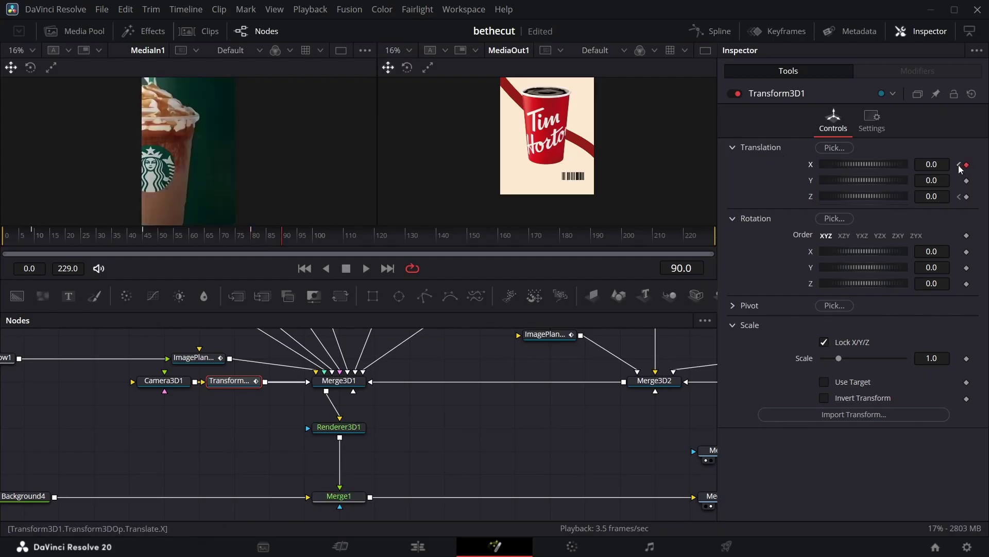
{"action": "left_click_drag", "start_coordinate": [932, 164], "coordinate": [985, 164]}
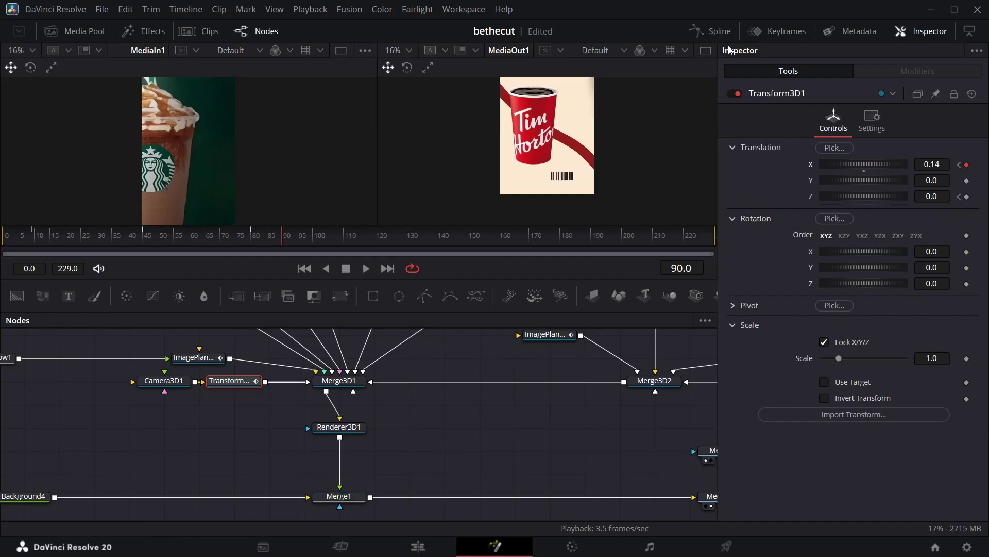
Apply an In Cubic ease to Transform3D1's X Offset curve between frames 80 and 90 and check the motion.
{"action": "left_click", "coordinate": [720, 31]}
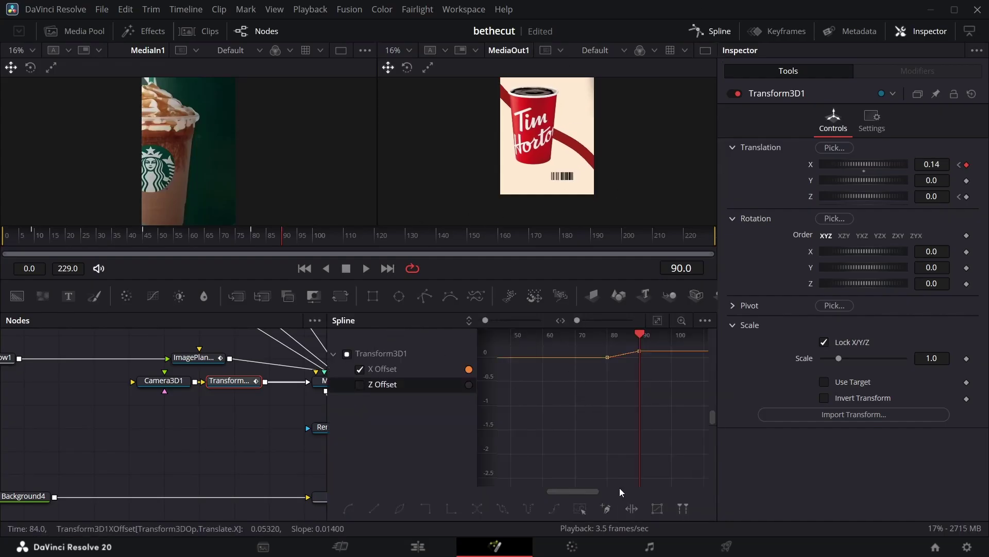
{"action": "left_click", "coordinate": [657, 320]}
{"action": "right_click", "coordinate": [620, 423]}
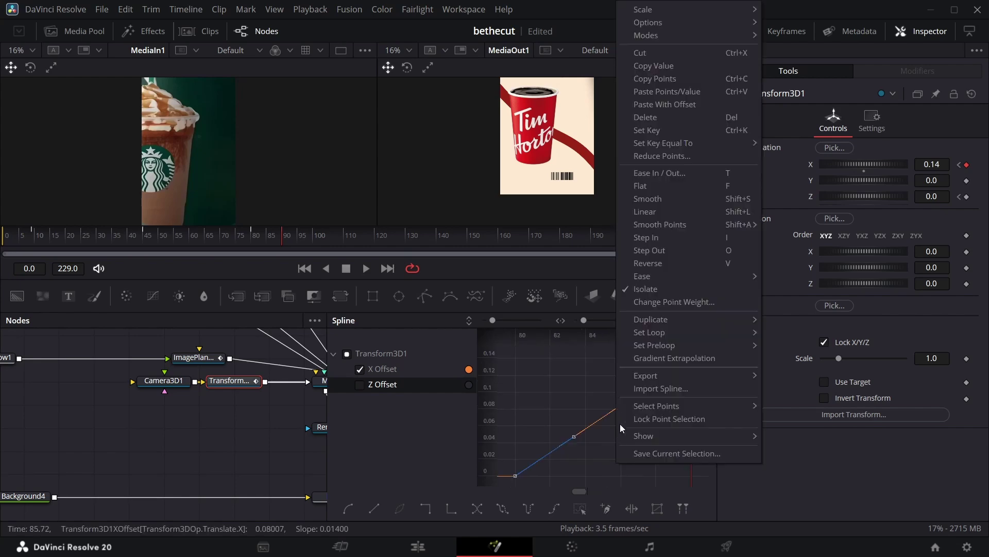
{"action": "mouse_move", "coordinate": [656, 276]}
{"action": "left_click", "coordinate": [800, 302]}
{"action": "left_click", "coordinate": [267, 235]}
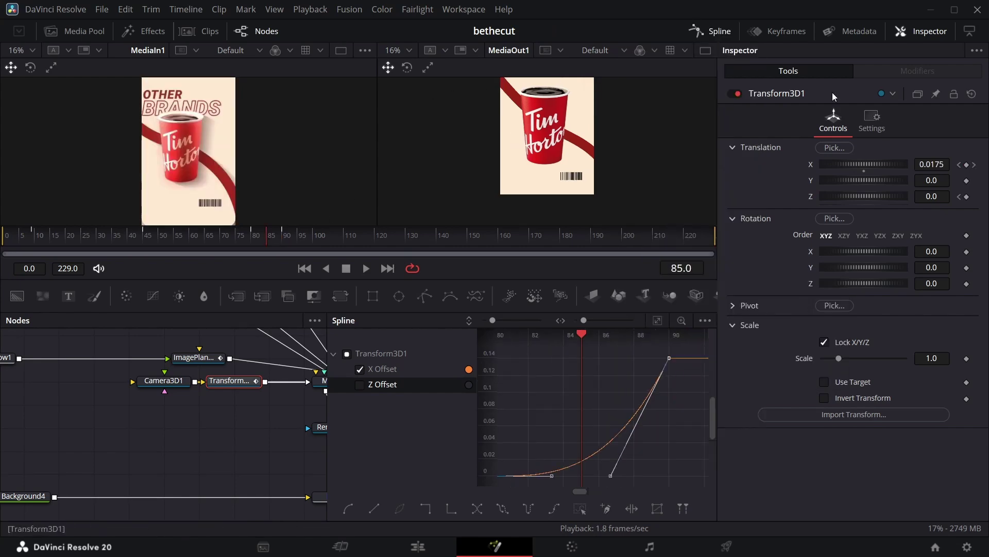
{"action": "left_click", "coordinate": [720, 32]}
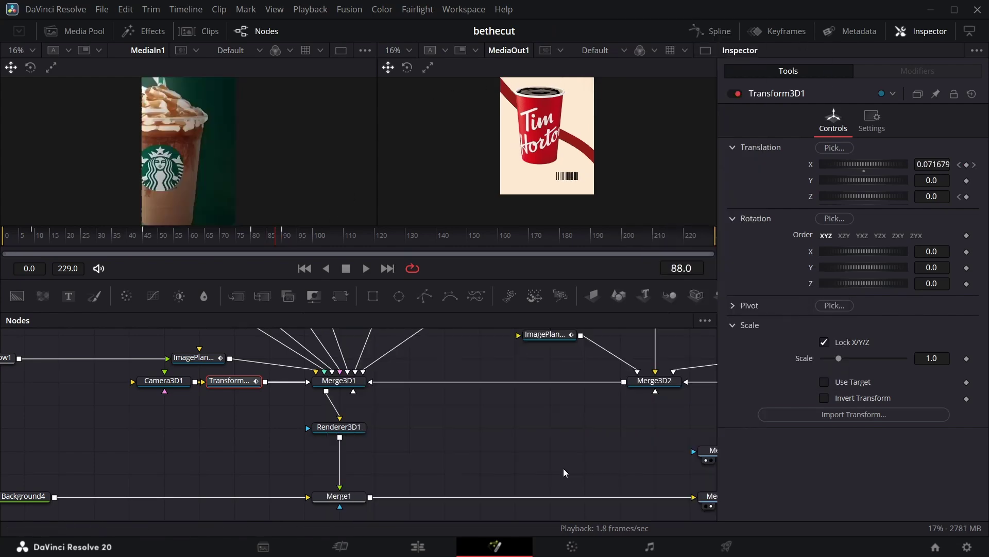
In the edit timeline, split the Fusion composition on V2 at 01:00:02:28 and place the playhead within the second part.
{"action": "left_click", "coordinate": [418, 547]}
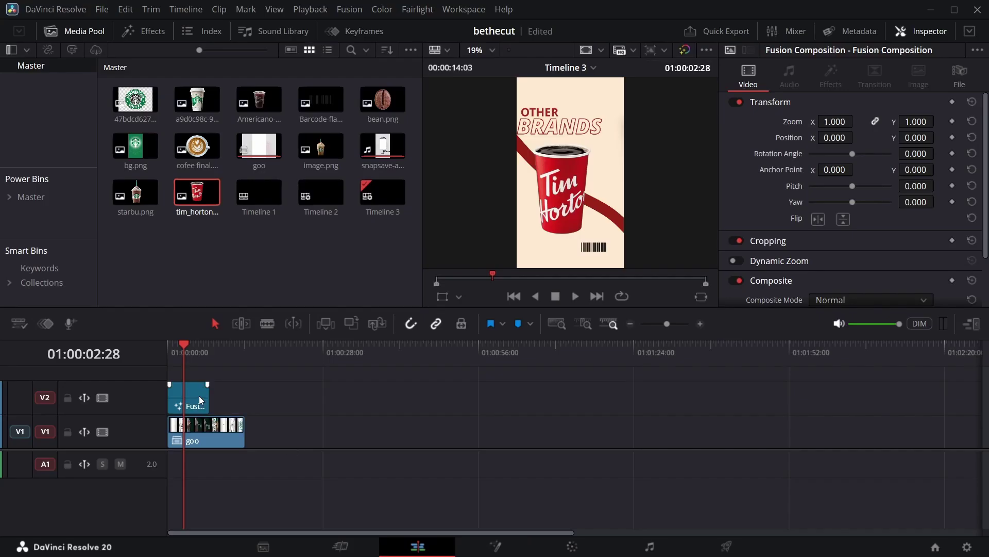
{"action": "left_click", "coordinate": [197, 405]}
{"action": "key", "text": "ctrl+b"}
{"action": "left_click", "coordinate": [192, 397]}
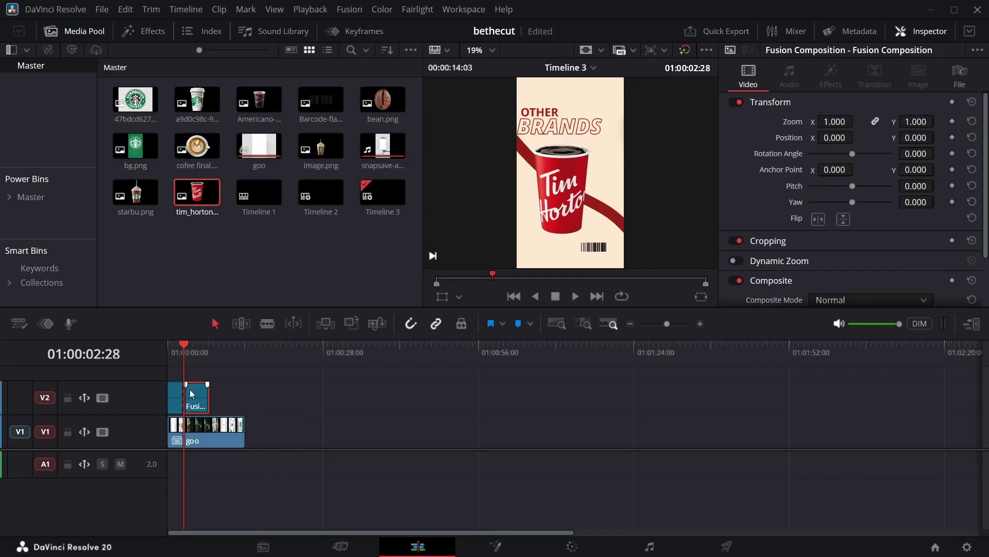
{"action": "left_click", "coordinate": [199, 352]}
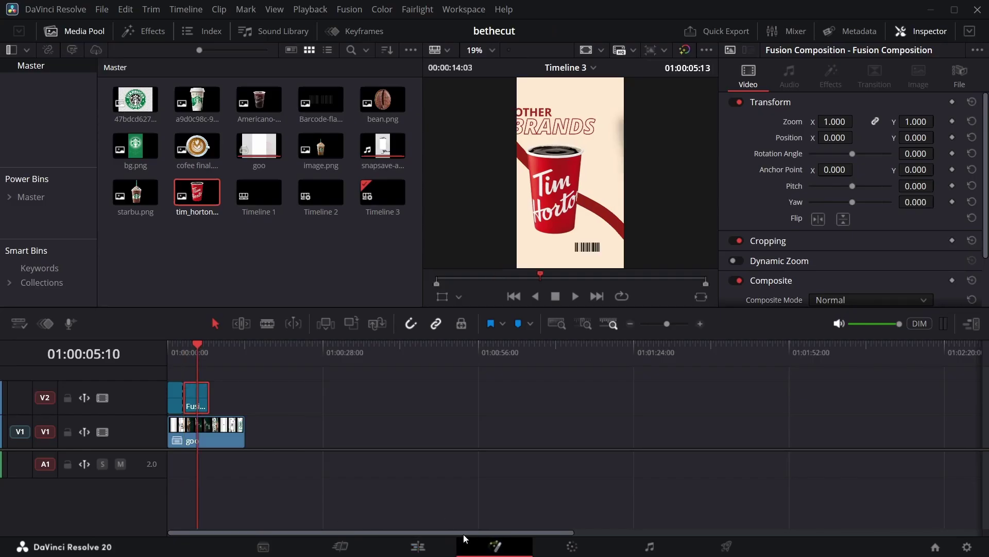